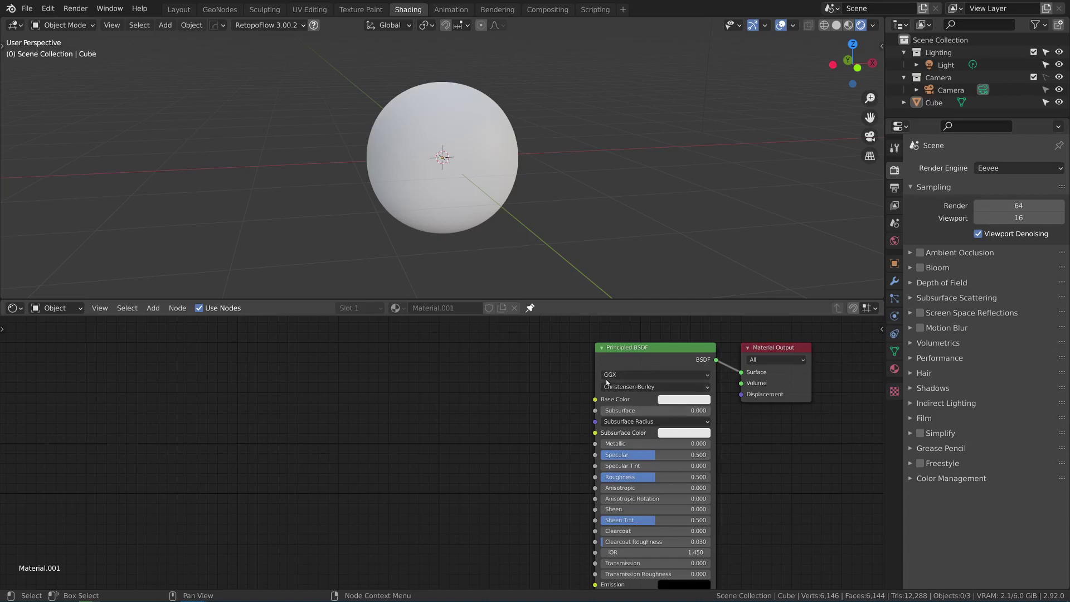
# - Set the sphere material's Base Color to red with hue 0.007, saturation 0.953 and value 0.800
pyautogui.scroll(2, 621, 381)
pyautogui.moveTo(764, 341); pyautogui.dragTo(660, 167, button='middle')
pyautogui.moveTo(673, 401); pyautogui.dragTo(673, 413, button='middle')
pyautogui.keyDown('shift'); pyautogui.scroll(6, 658, 429); pyautogui.keyUp('shift')
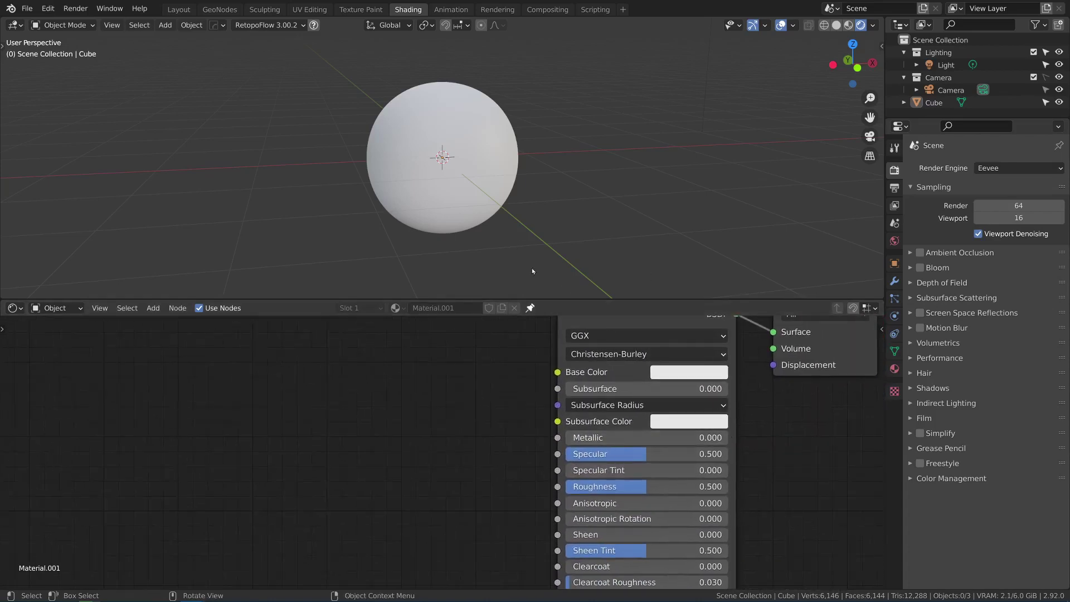
pyautogui.click(668, 377)
pyautogui.moveTo(720, 232); pyautogui.dragTo(708, 255)
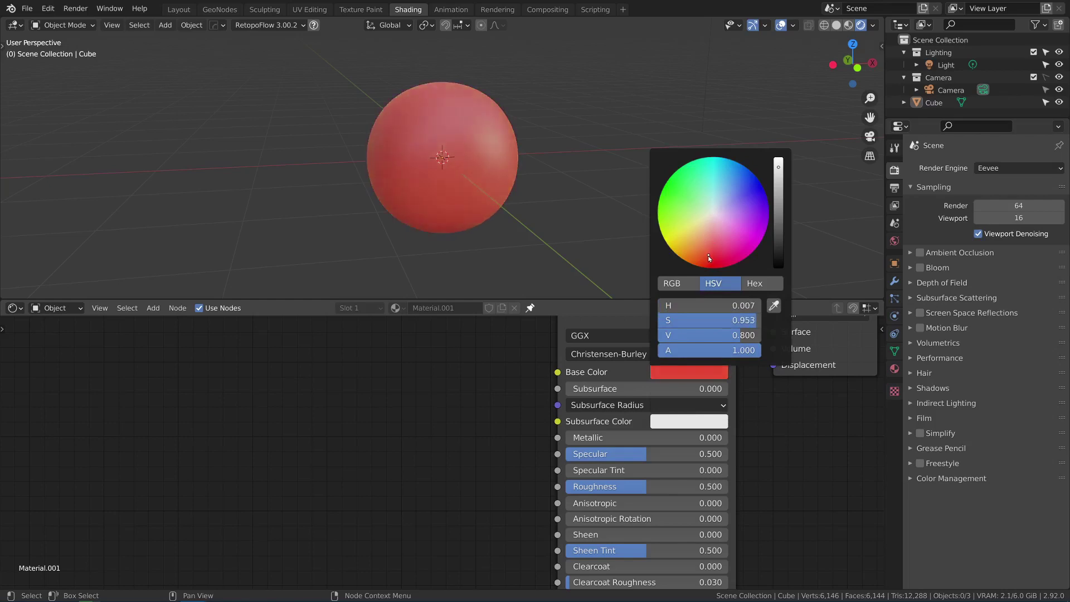
pyautogui.moveTo(657, 203)
pyautogui.mouseDown(button='middle')
pyautogui.moveTo(563, 176)
pyautogui.moveTo(663, 189)
pyautogui.mouseUp(button='middle')
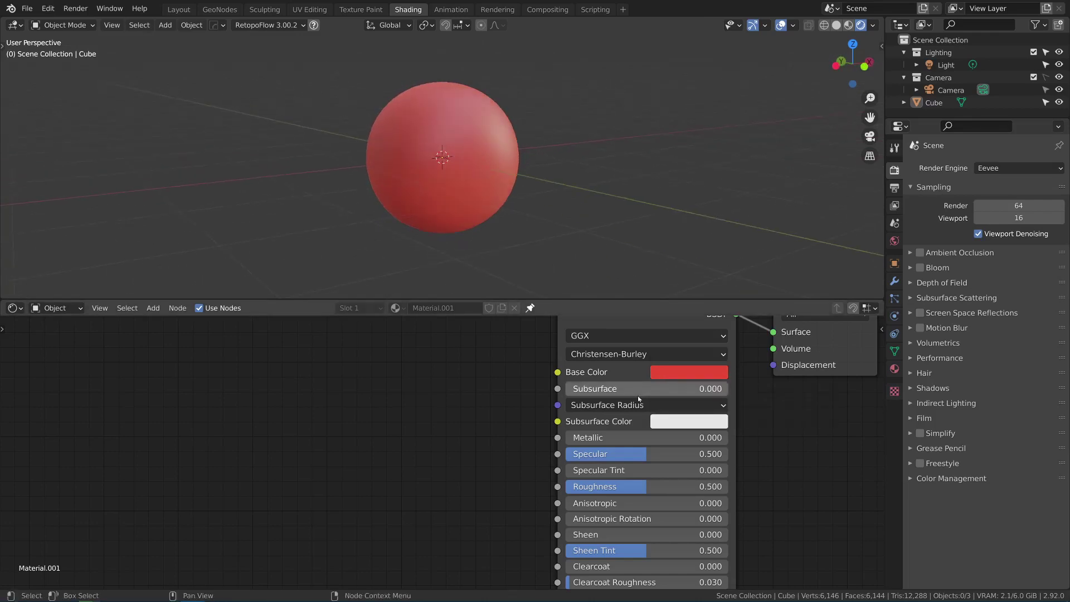
# - Set Subsurface to 1.000 and match the Subsurface Color to the red Base Color by sampling it
pyautogui.moveTo(635, 390); pyautogui.dragTo(615, 355, button='middle')
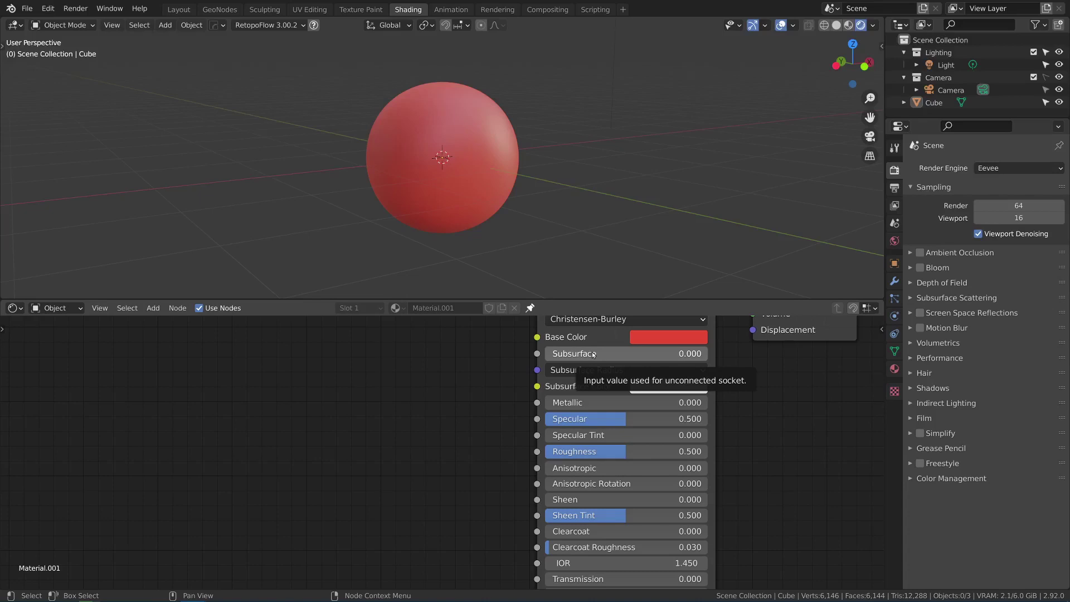
pyautogui.moveTo(580, 357); pyautogui.dragTo(719, 377)
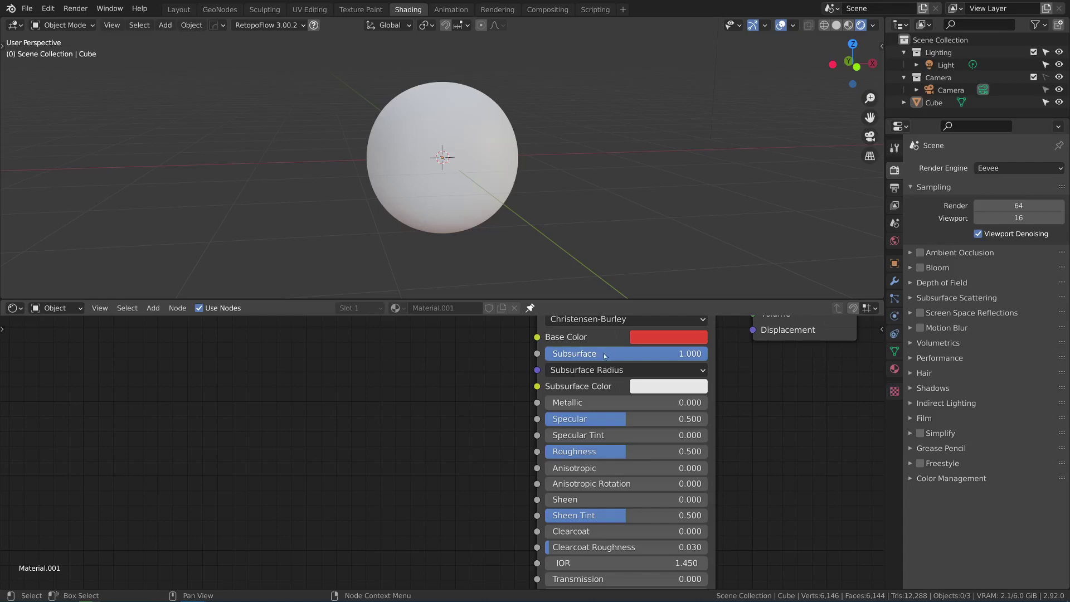
pyautogui.click(647, 387)
pyautogui.click(753, 319)
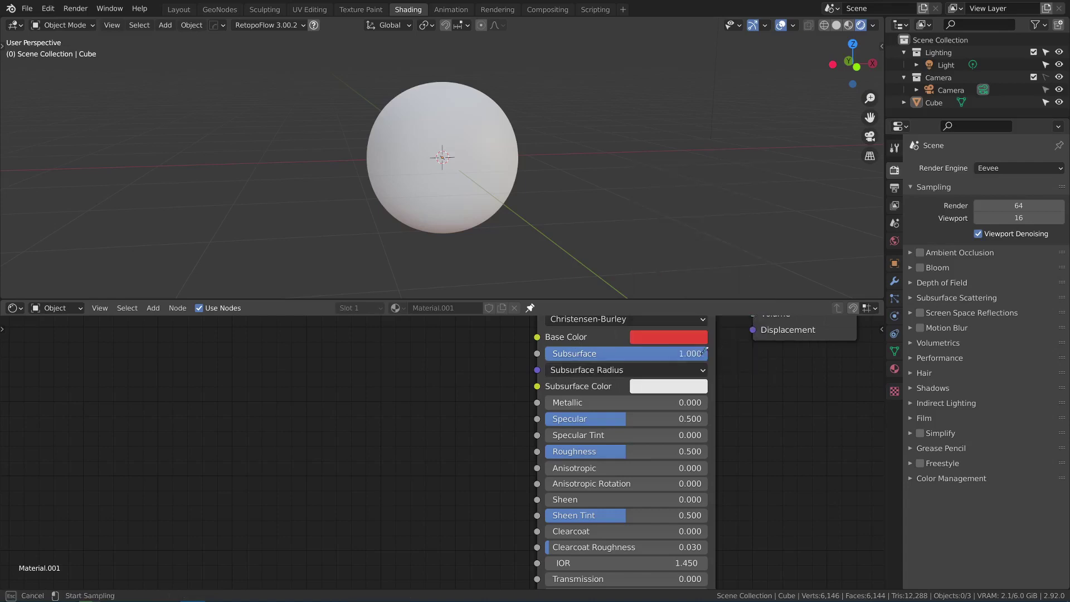
pyautogui.click(663, 340)
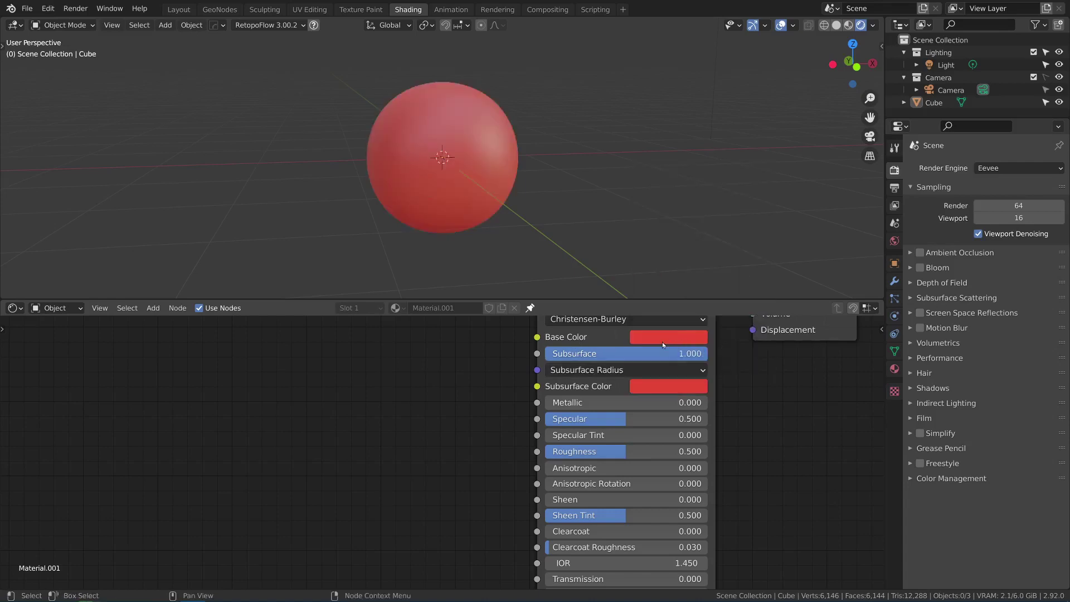
pyautogui.click(672, 385)
pyautogui.moveTo(682, 354)
pyautogui.mouseDown()
pyautogui.moveTo(551, 353)
pyautogui.moveTo(710, 352)
pyautogui.mouseUp()
# - Light the rendered viewport preview with Scene Lights and Scene World instead of the studio HDRI
pyautogui.scroll(-6, 486, 138)
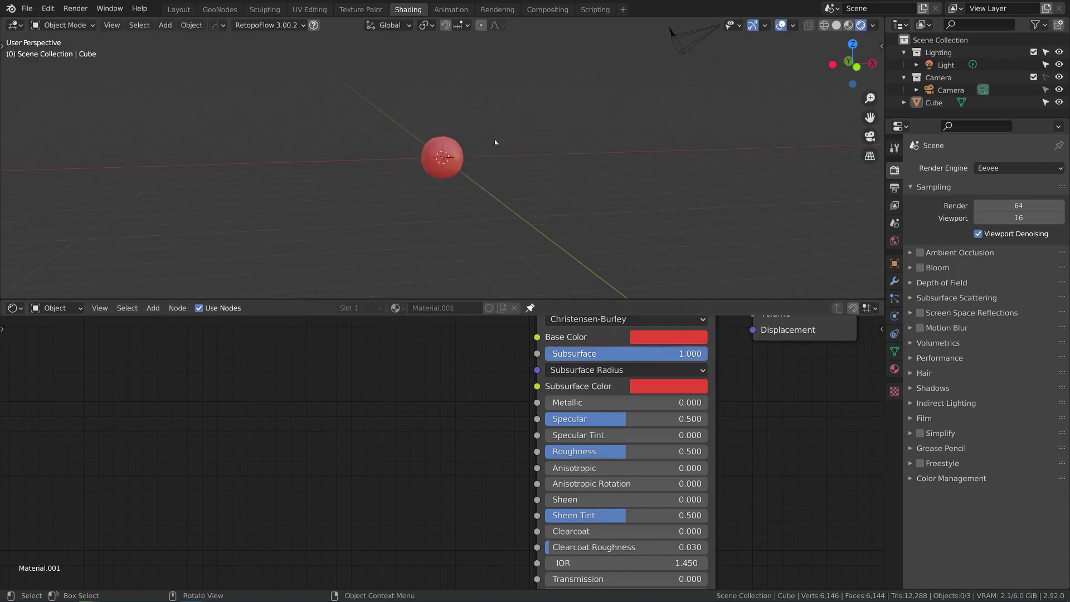
pyautogui.moveTo(486, 138)
pyautogui.mouseDown(button='middle')
pyautogui.moveTo(532, 143)
pyautogui.moveTo(497, 149)
pyautogui.moveTo(516, 139)
pyautogui.moveTo(532, 215)
pyautogui.moveTo(516, 179)
pyautogui.mouseUp(button='middle')
pyautogui.press('z')
pyautogui.click(533, 143)
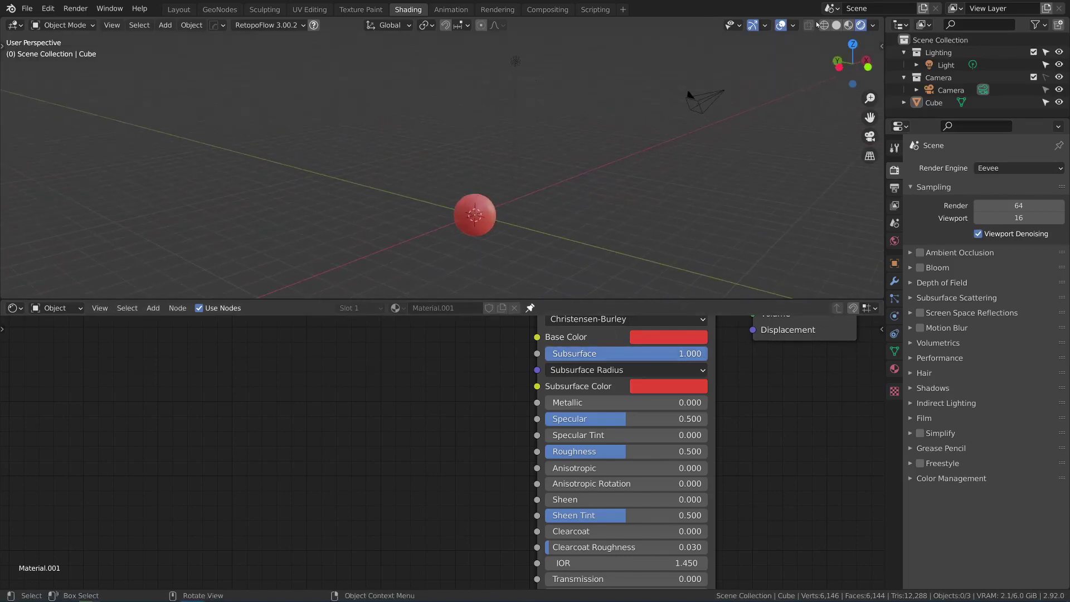
pyautogui.click(873, 25)
pyautogui.click(802, 87)
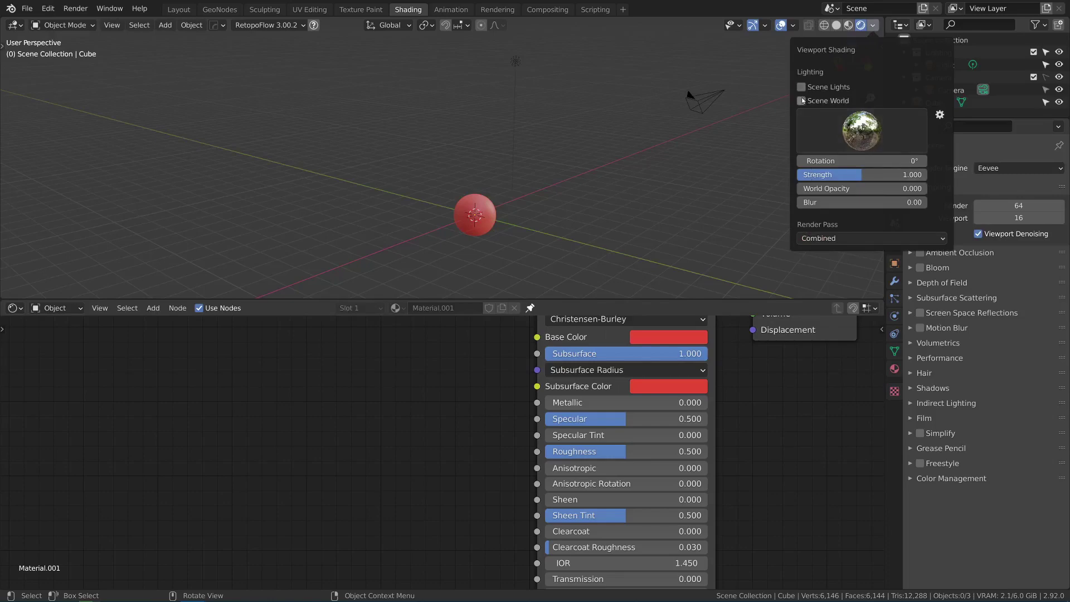
pyautogui.scroll(4, 573, 59)
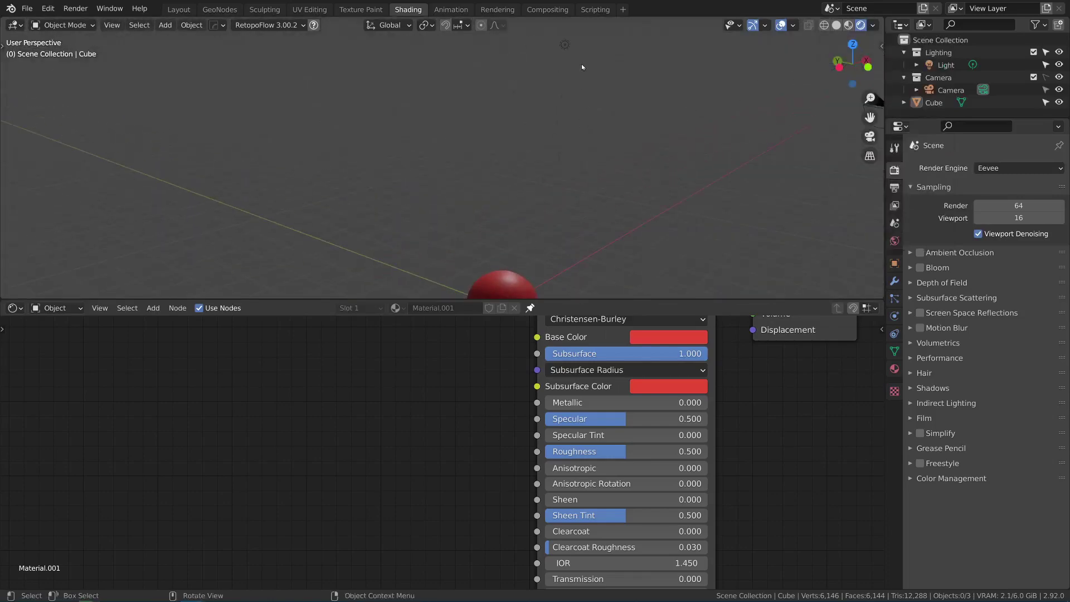
# - Move the point light down close beside the sphere so it lights the sphere from one side
pyautogui.click(565, 46)
pyautogui.press('g')
pyautogui.click(494, 244)
pyautogui.keyDown('shift'); pyautogui.moveTo(500, 244); pyautogui.dragTo(537, 146, button='middle'); pyautogui.keyUp('shift')
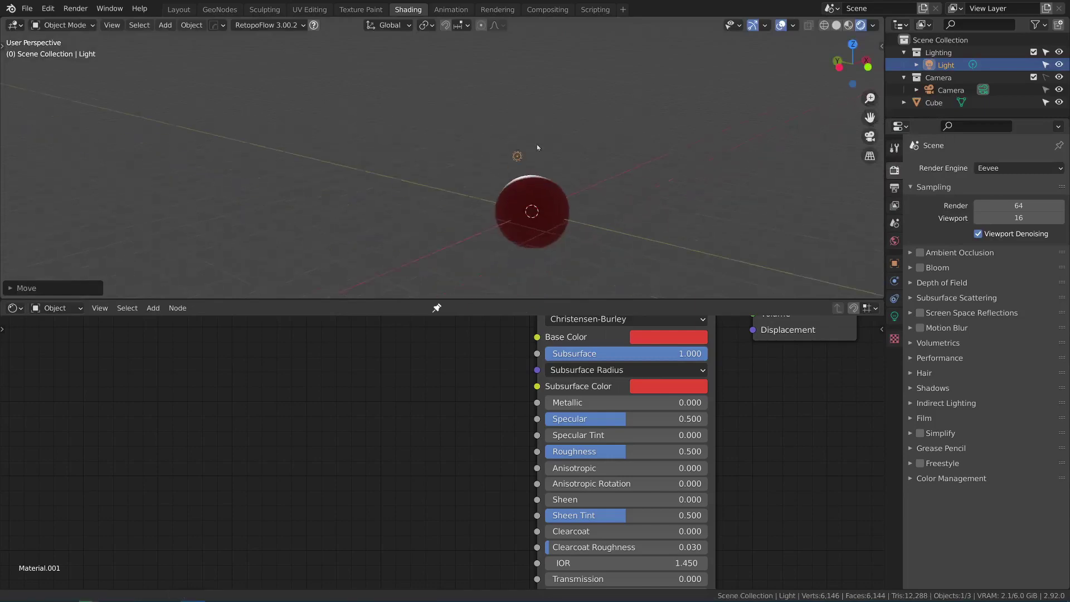
pyautogui.moveTo(526, 199); pyautogui.dragTo(564, 191, button='middle')
pyautogui.scroll(6, 564, 191)
pyautogui.press('g')
pyautogui.click(613, 250)
pyautogui.moveTo(604, 230); pyautogui.dragTo(445, 163, button='middle')
pyautogui.keyDown('alt'); pyautogui.middleClick(507, 208); pyautogui.keyUp('alt')
pyautogui.scroll(3, 475, 195)
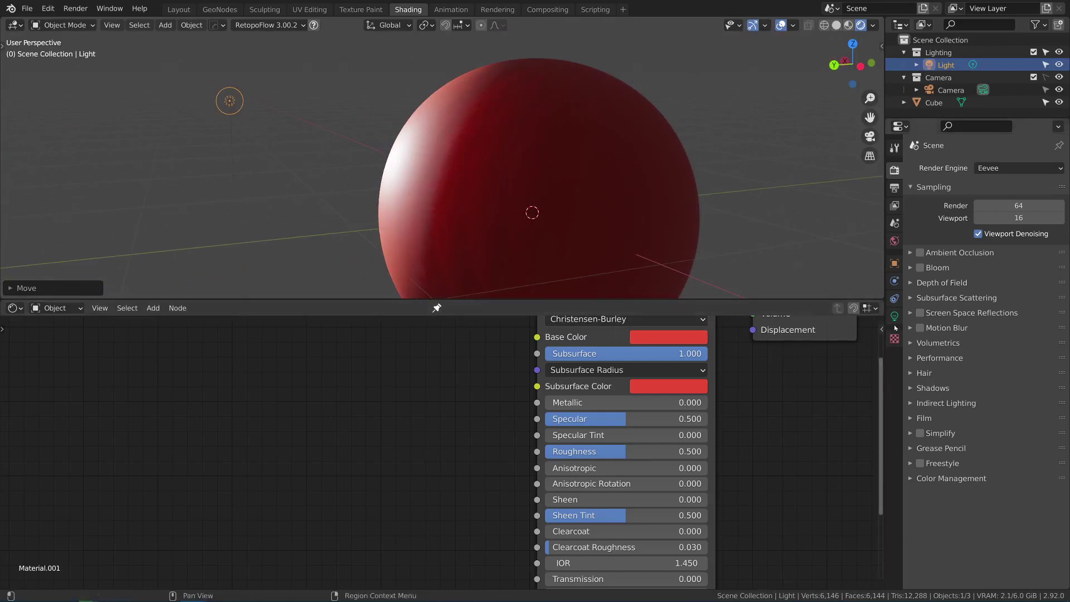
# - Enable Subsurface Translucency in the sphere's material settings
pyautogui.click(590, 191)
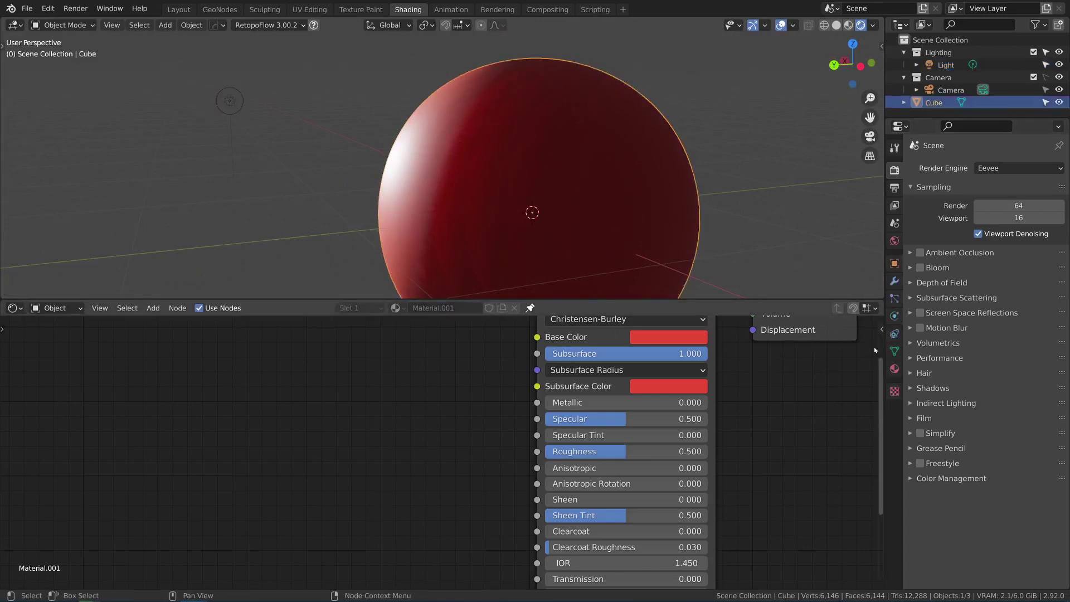
pyautogui.click(894, 368)
pyautogui.scroll(-10, 958, 434)
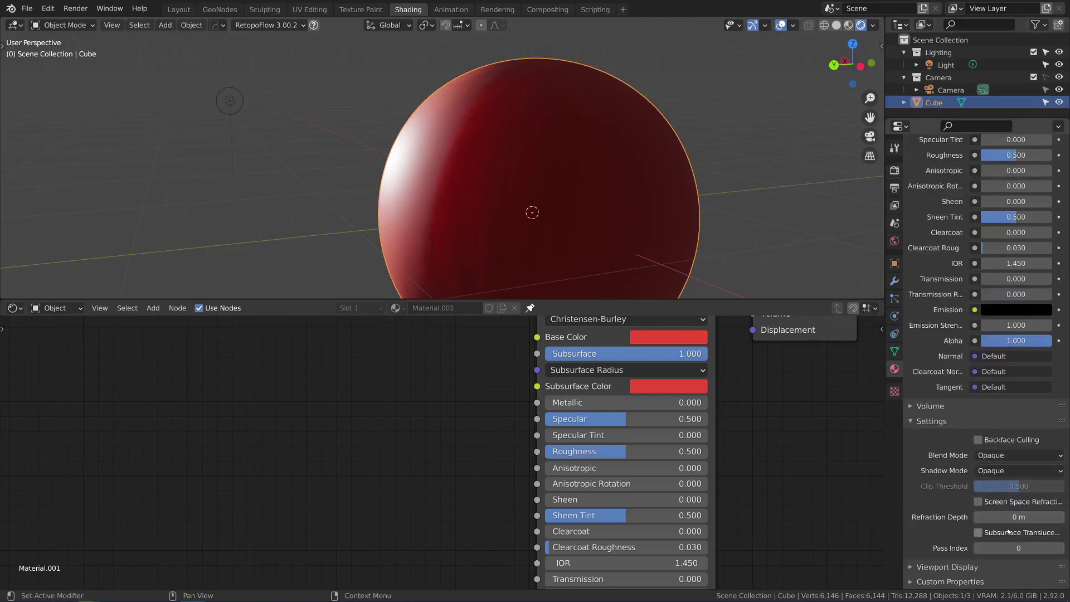
pyautogui.click(978, 532)
# - Scale the sphere down along the X axis into a flattened disc-like shape
pyautogui.moveTo(645, 160); pyautogui.dragTo(376, 111, button='middle')
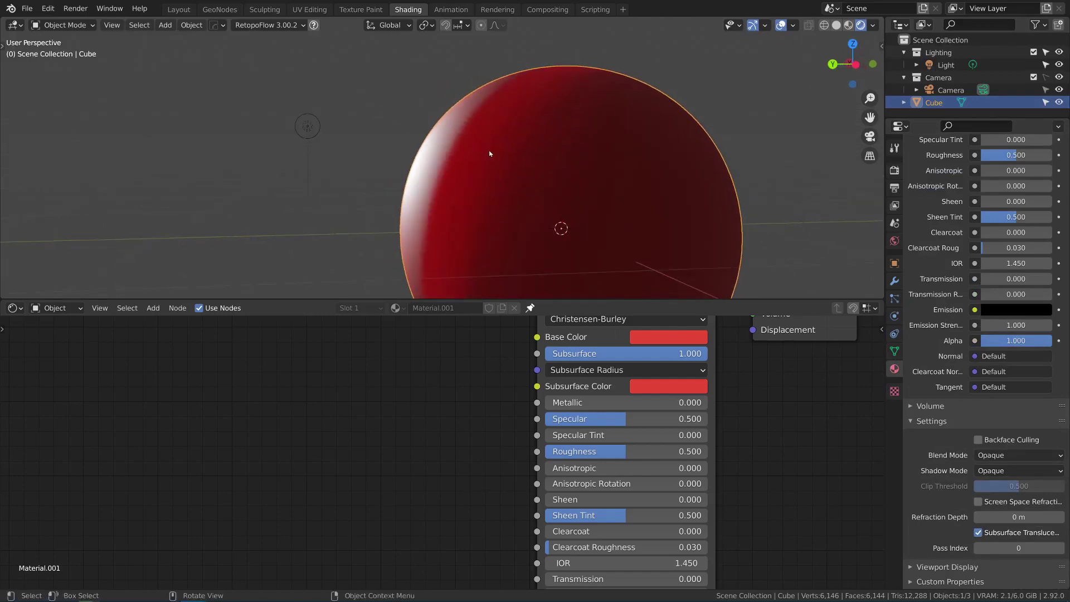
pyautogui.scroll(-1, 592, 225)
pyautogui.moveTo(592, 224); pyautogui.dragTo(609, 213, button='middle')
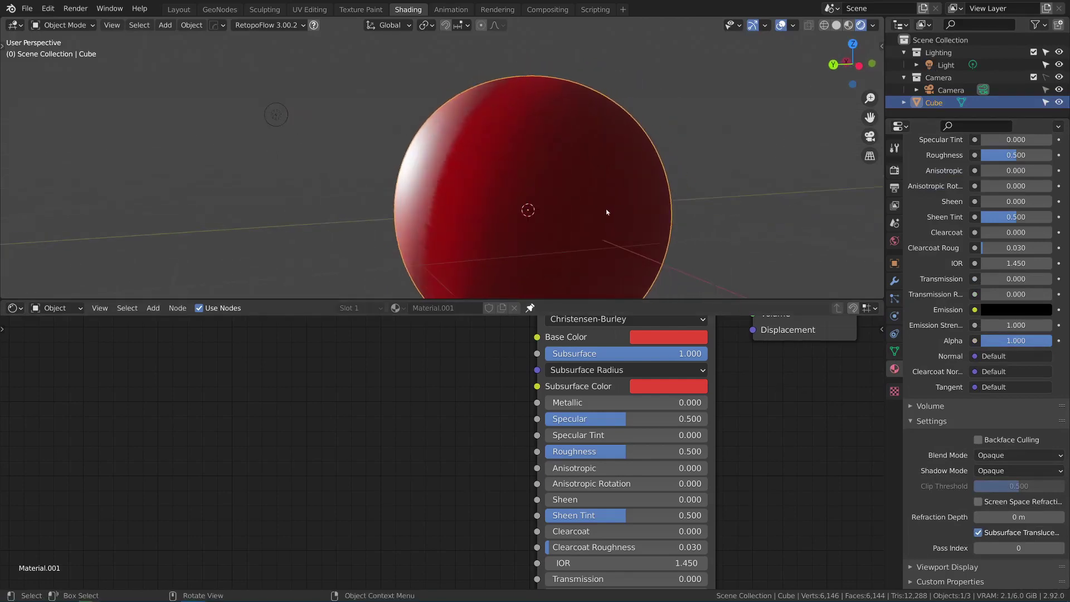
pyautogui.press('s')
pyautogui.press('x')
pyautogui.click(532, 209)
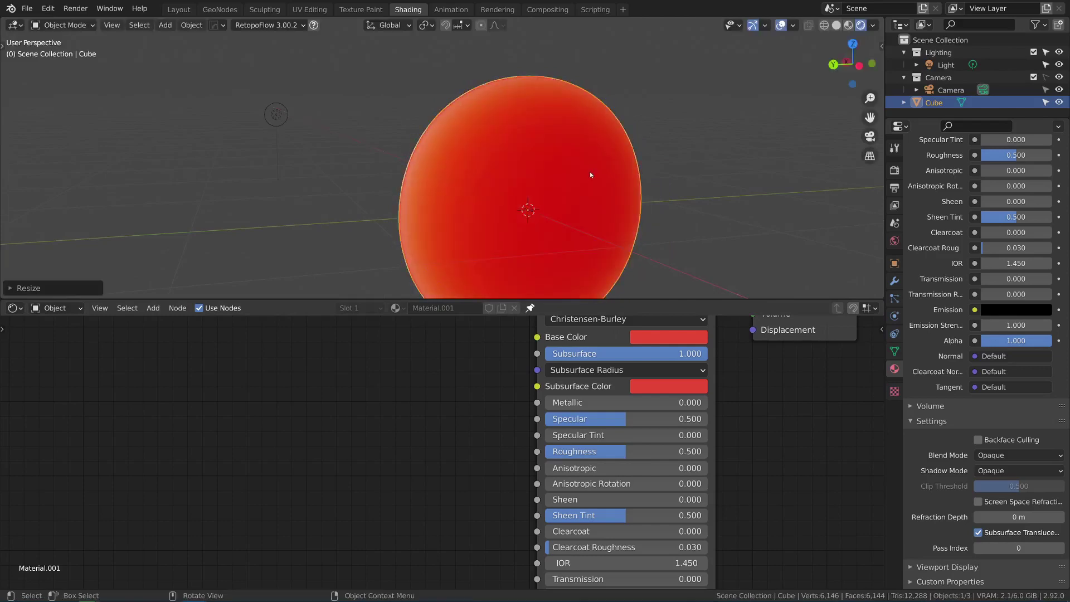
# - Set the flattened sphere's Subsurface Color to bright green
pyautogui.moveTo(590, 172); pyautogui.dragTo(582, 146, button='middle')
pyautogui.moveTo(325, 178); pyautogui.dragTo(487, 162, button='middle')
pyautogui.moveTo(521, 200); pyautogui.dragTo(663, 217, button='middle')
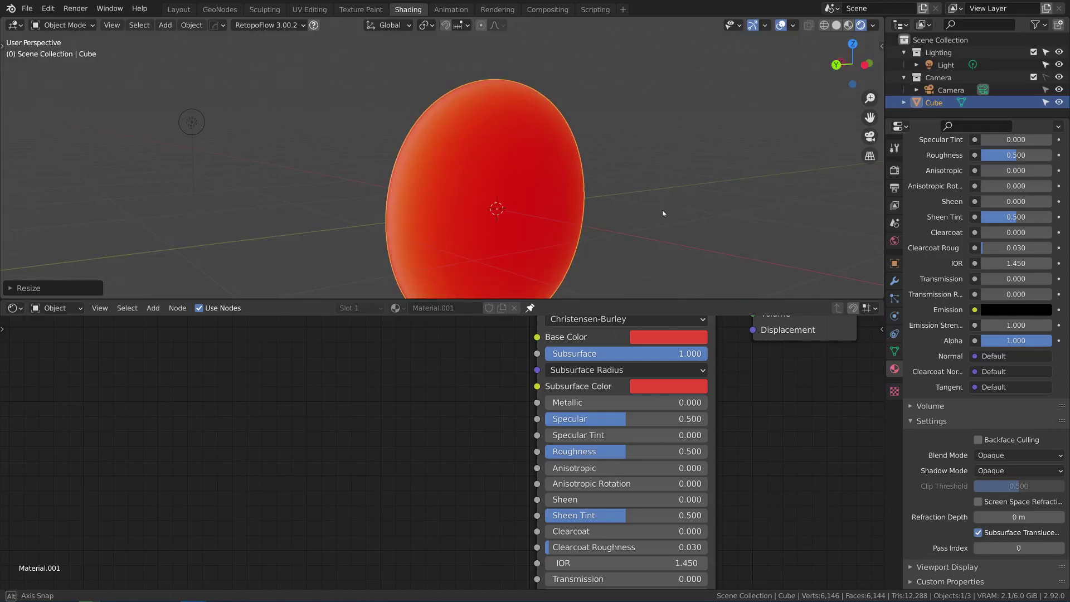
pyautogui.click(669, 386)
pyautogui.moveTo(681, 254); pyautogui.dragTo(649, 202)
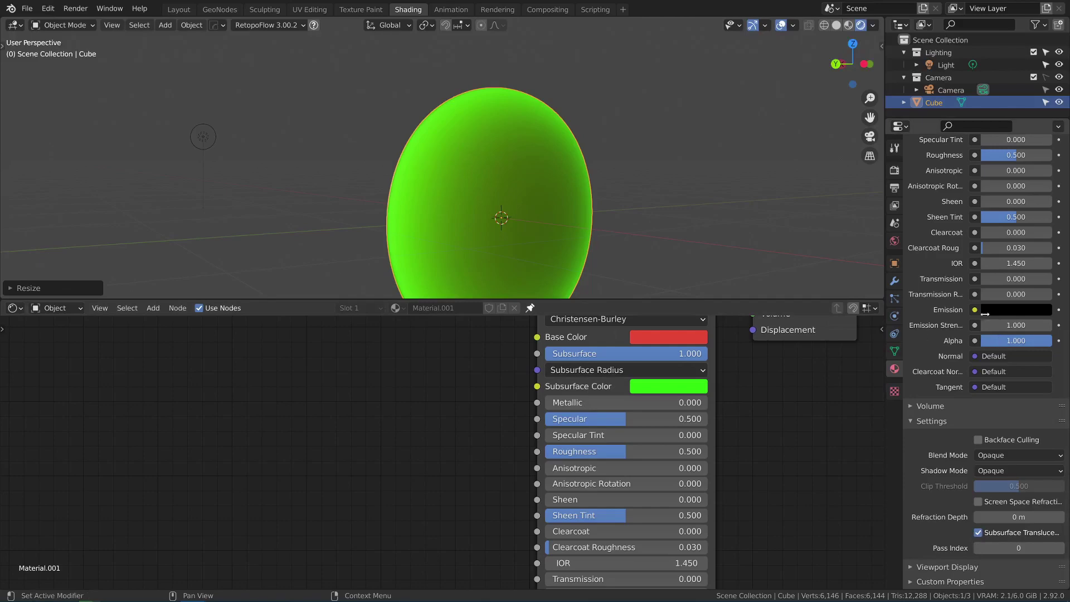
# - Switch the render engine to Cycles and expand the material's Settings options
pyautogui.click(895, 170)
pyautogui.click(997, 168)
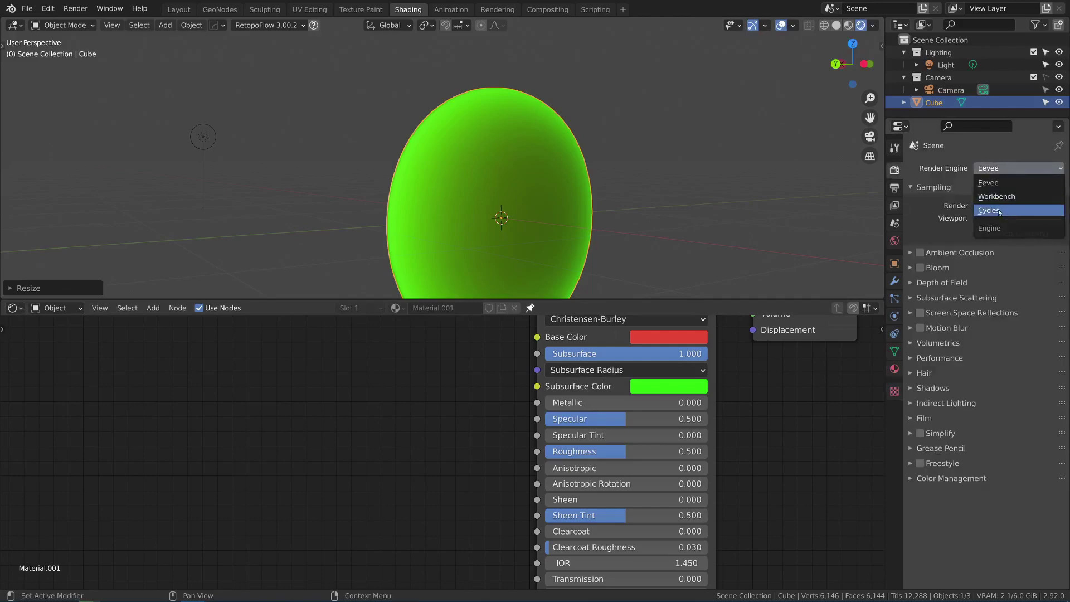
pyautogui.click(996, 210)
pyautogui.click(894, 368)
pyautogui.scroll(-10, 976, 446)
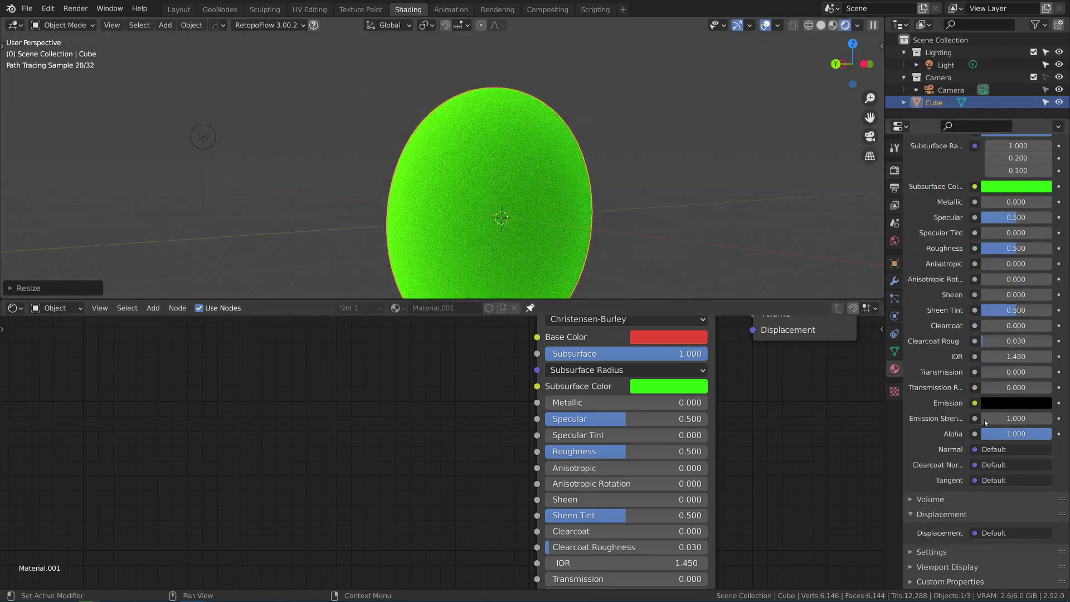
pyautogui.click(930, 551)
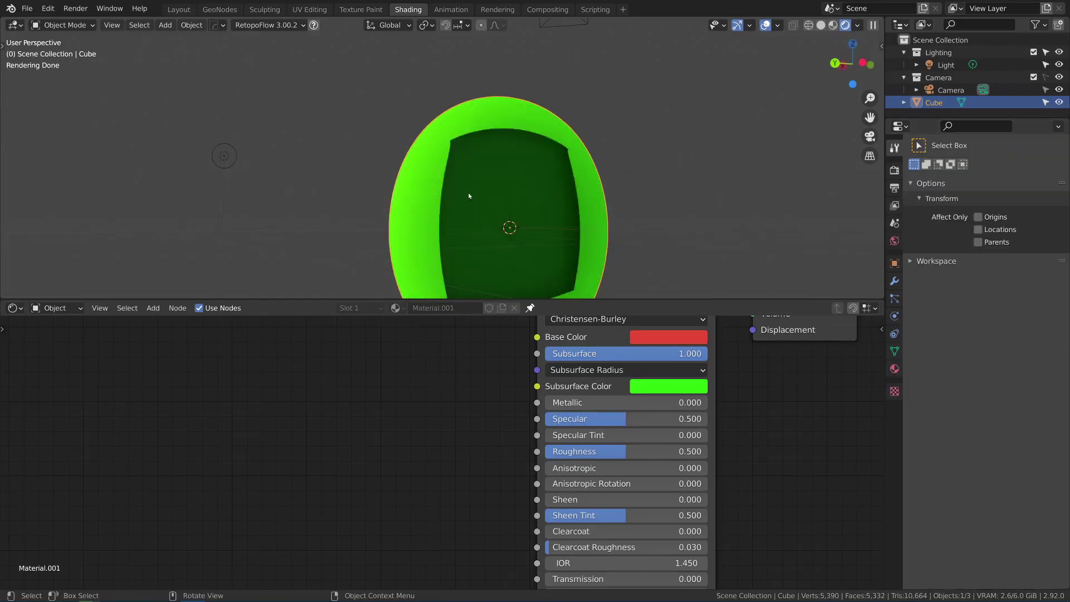
# - Switch the render engine back to Eevee to view the cut-open shape
pyautogui.moveTo(468, 196)
pyautogui.mouseDown(button='middle')
pyautogui.moveTo(405, 213)
pyautogui.moveTo(373, 113)
pyautogui.mouseUp(button='middle')
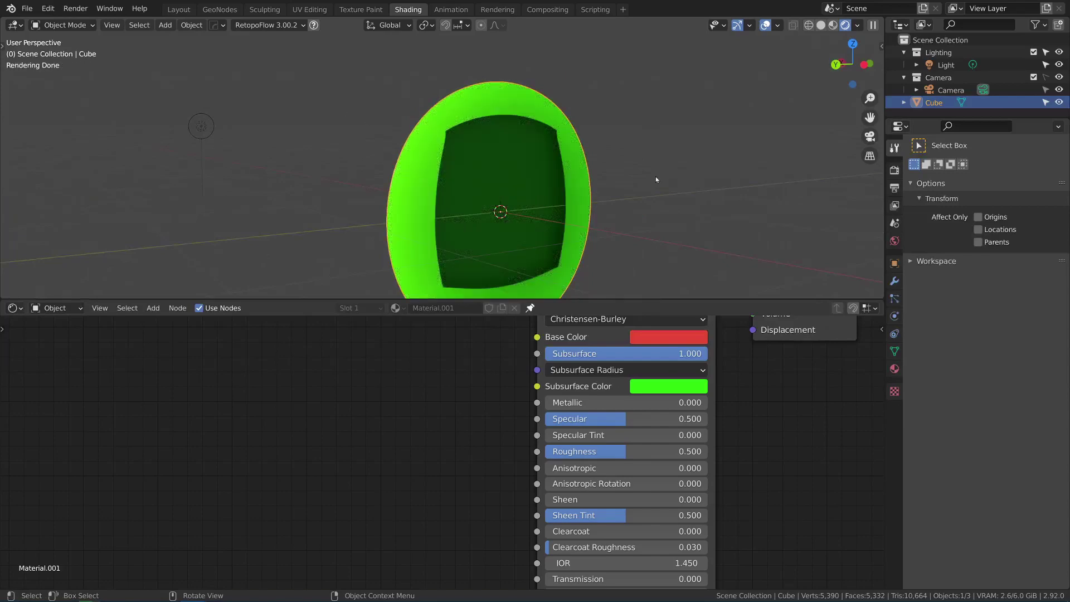
pyautogui.press('z')
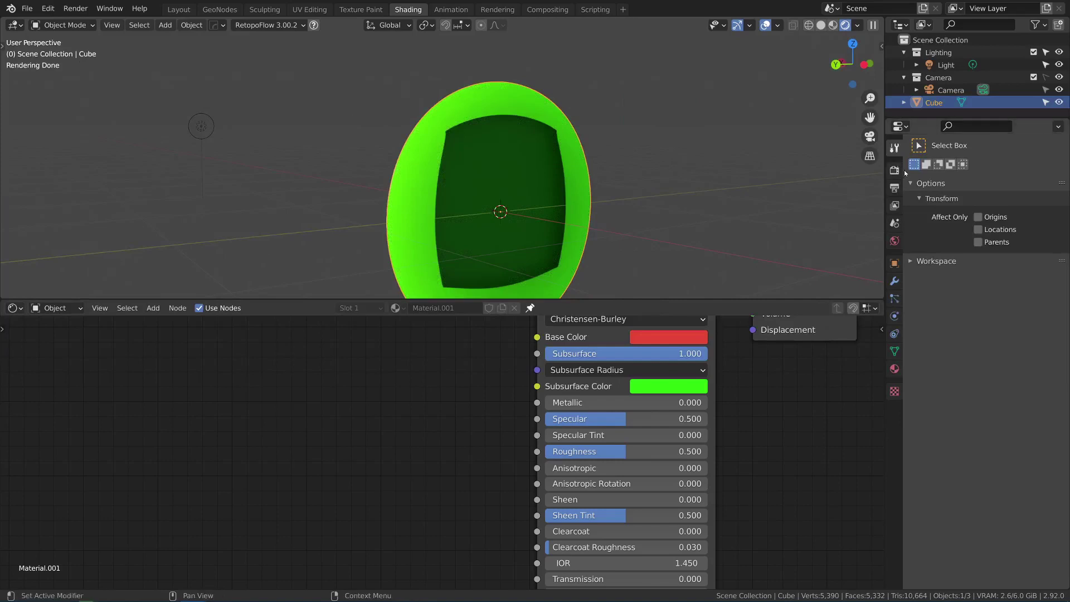
pyautogui.click(894, 170)
pyautogui.click(1017, 168)
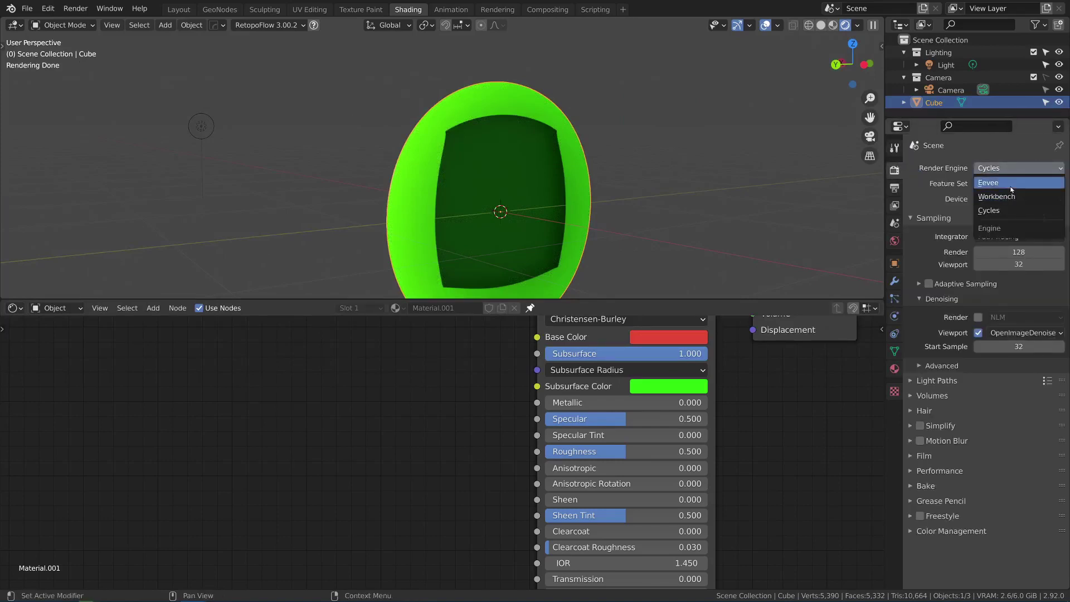
pyautogui.click(1003, 183)
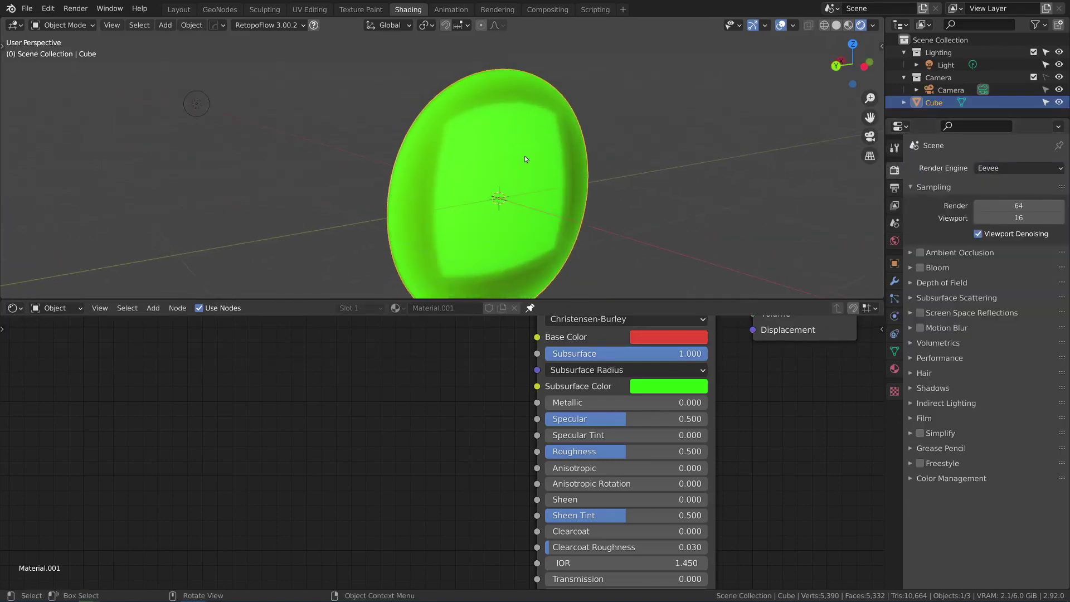
pyautogui.moveTo(525, 156); pyautogui.dragTo(536, 160, button='middle')
# - Undo the face deletion on the flattened sphere and use Eevee as the render engine in Object Mode
pyautogui.hotkey('ctrl', 'z')
pyautogui.press('Tab')
pyautogui.click(990, 168)
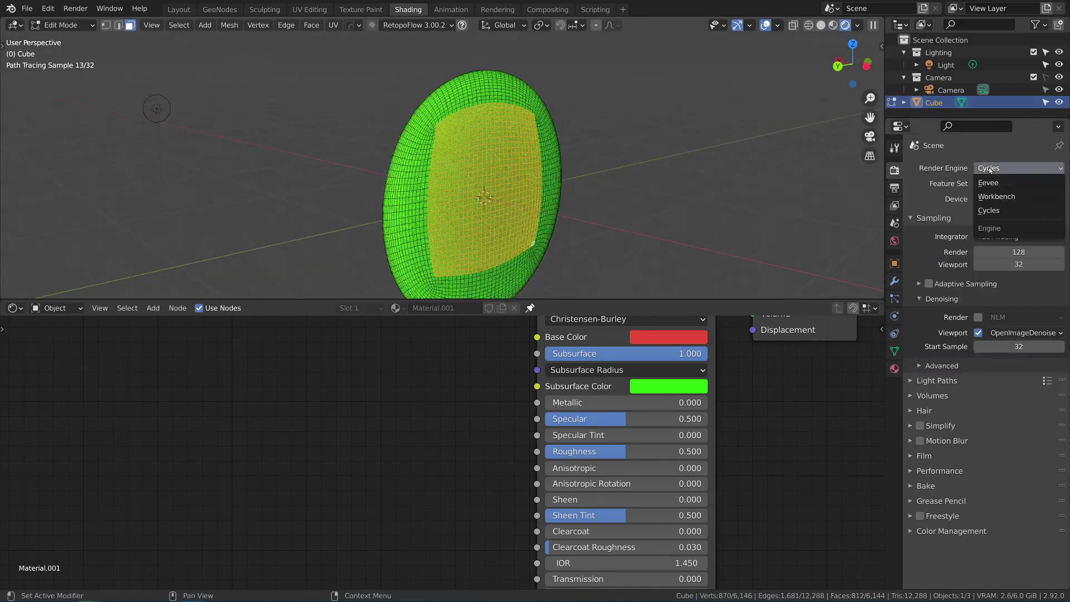
pyautogui.click(988, 183)
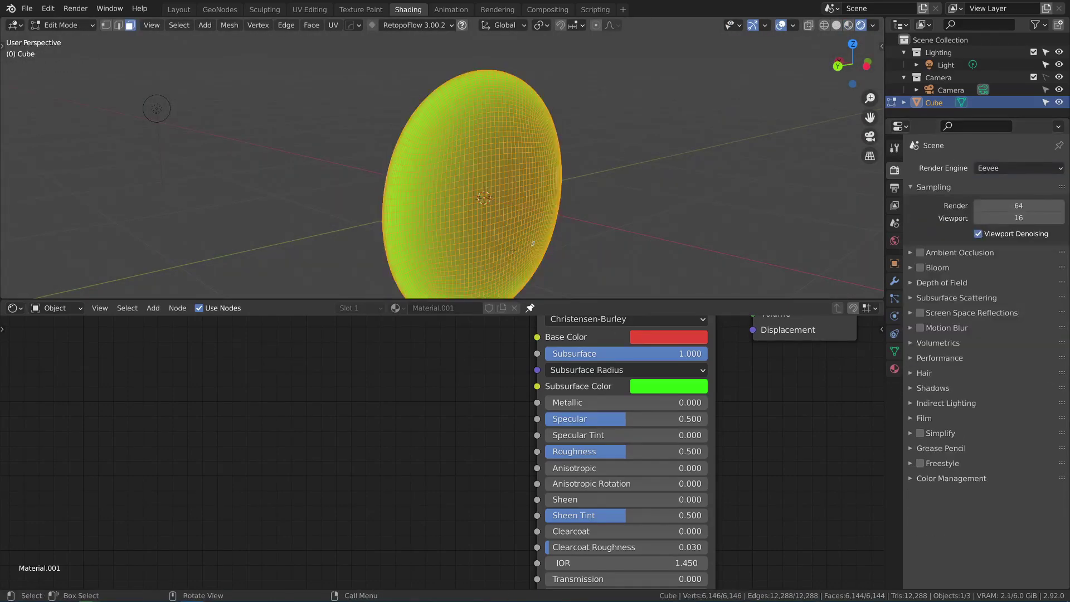
pyautogui.press('Tab')
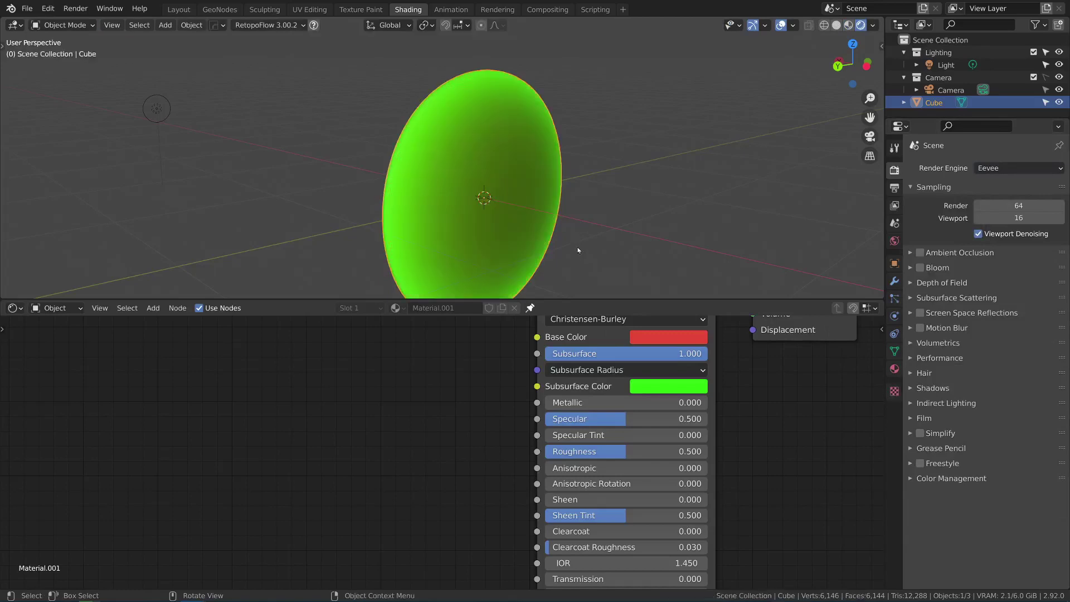
# - Adjust the Subsurface Radius, raising its second component to about 0.414
pyautogui.click(581, 370)
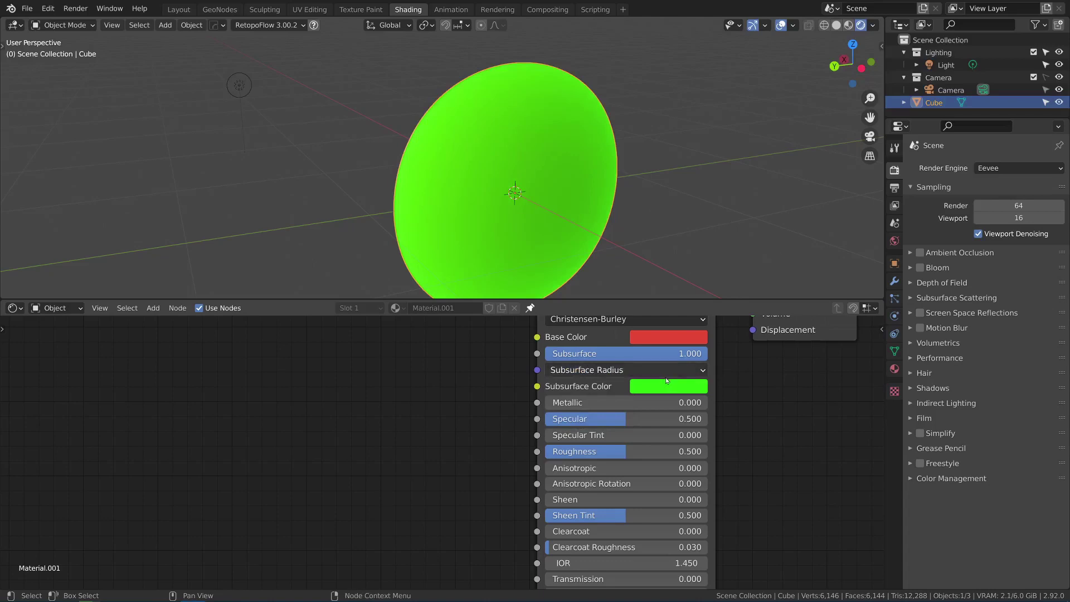
pyautogui.click(649, 376)
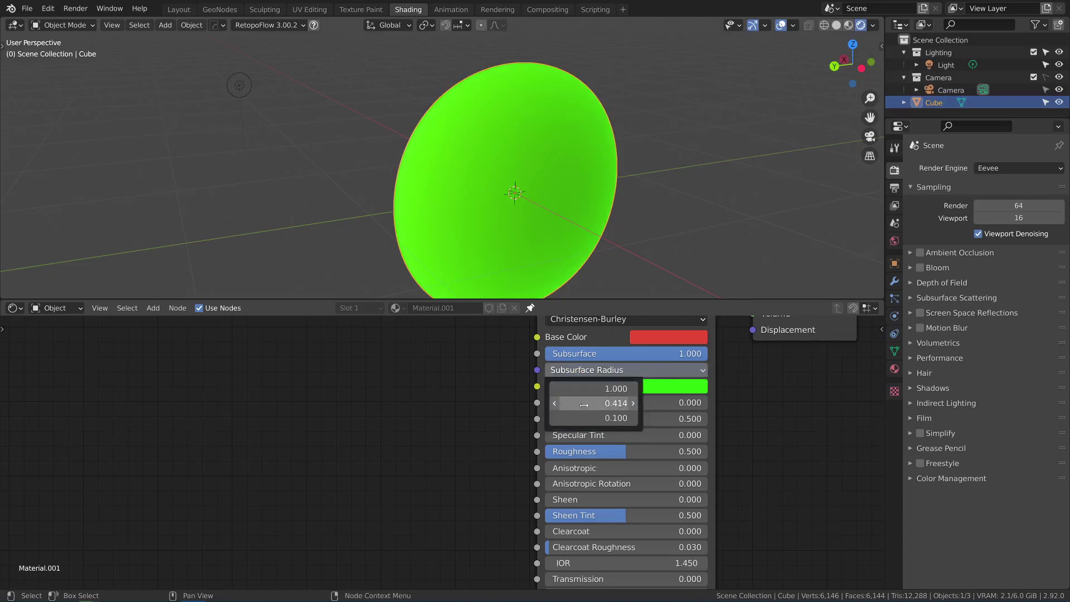
pyautogui.moveTo(611, 409); pyautogui.dragTo(585, 388)
# - Lower the material's Subsurface amount to 0.412
pyautogui.moveTo(557, 237); pyautogui.dragTo(600, 206, button='middle')
pyautogui.moveTo(656, 225); pyautogui.dragTo(695, 262, button='middle')
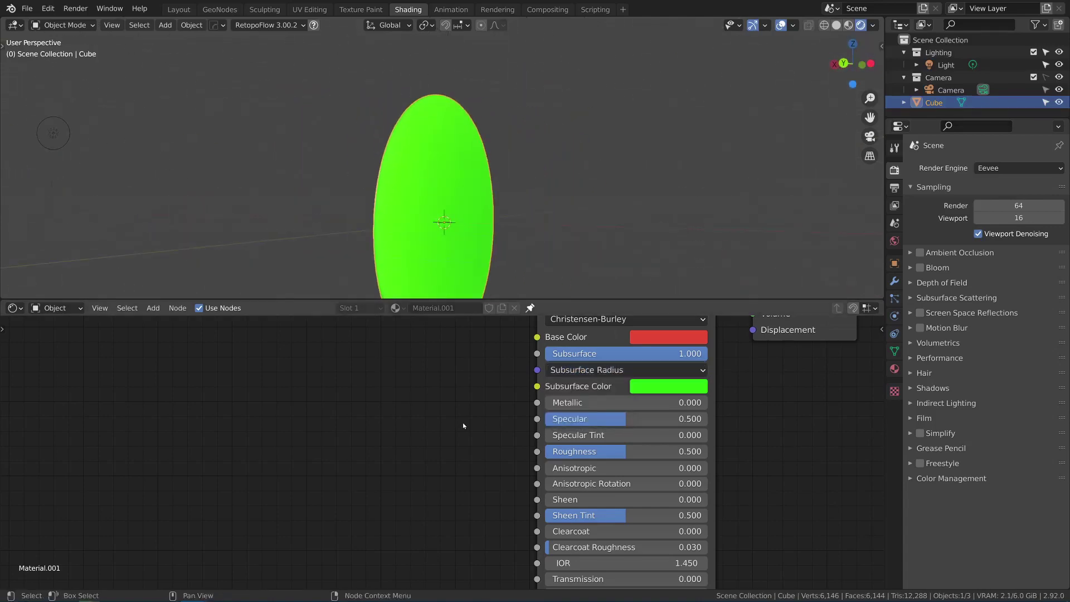
pyautogui.click(598, 370)
pyautogui.moveTo(669, 351); pyautogui.dragTo(561, 347)
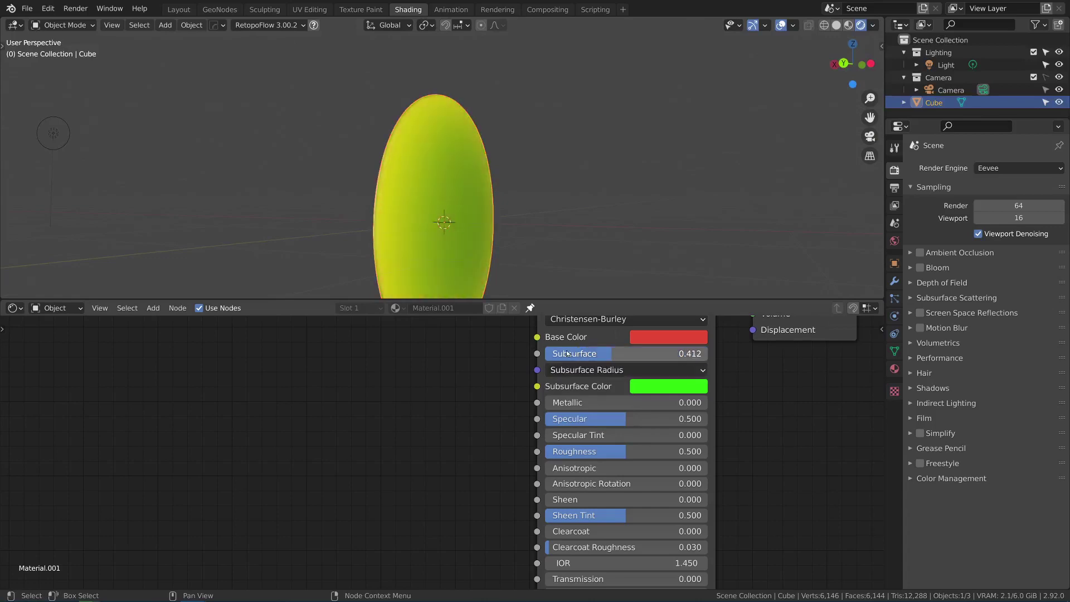
# - Sample the green Subsurface Color into the material's Base Color and lower the Subsurface amount
pyautogui.click(668, 338)
pyautogui.click(755, 272)
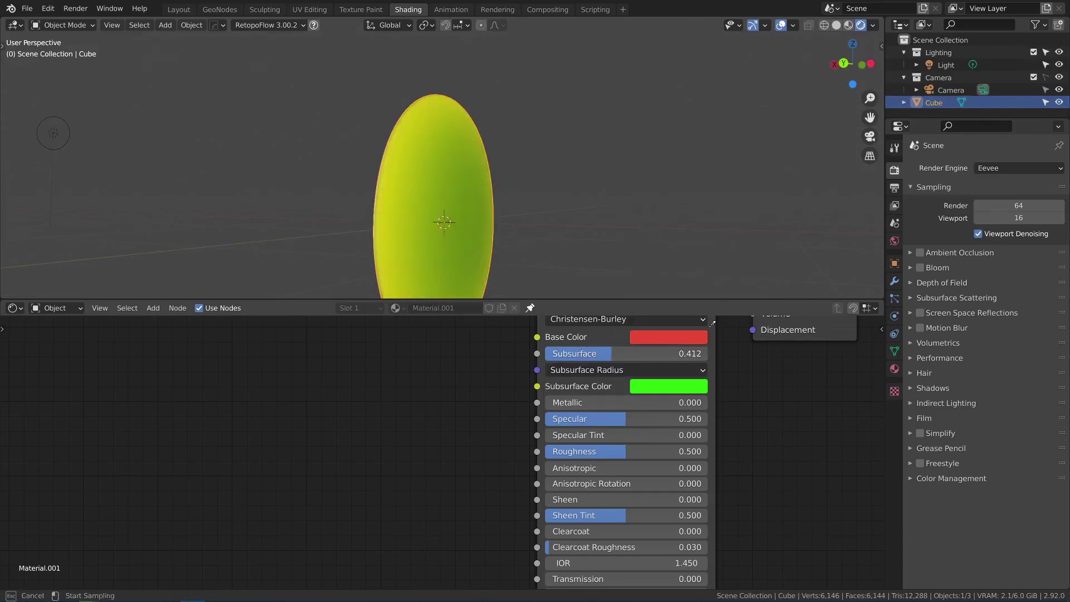
pyautogui.click(664, 386)
pyautogui.moveTo(627, 357); pyautogui.dragTo(594, 357)
pyautogui.click(607, 370)
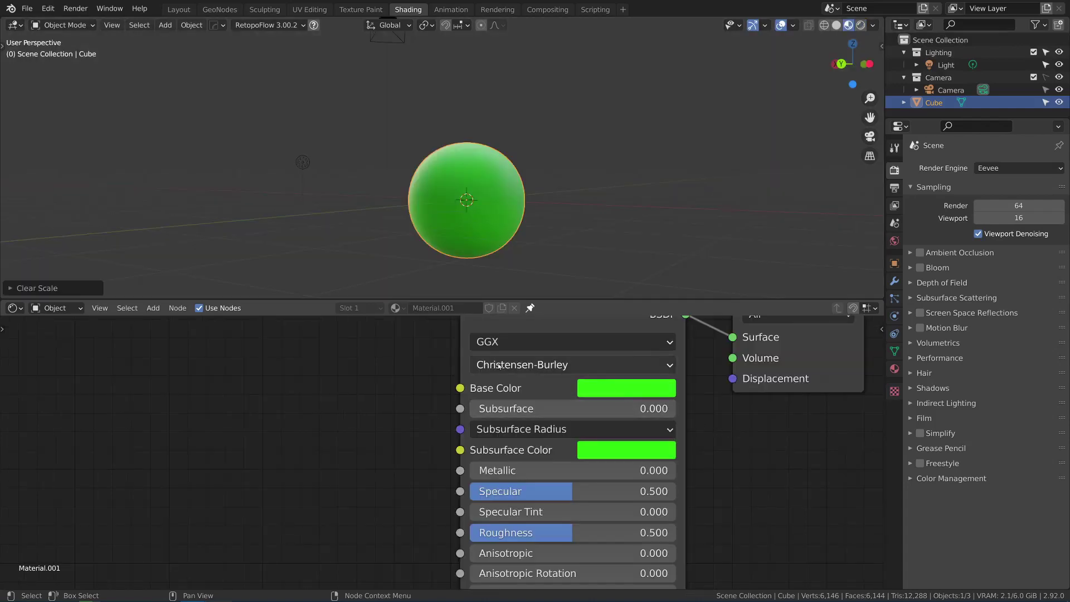
# - Check the available Subsurface Method options and switch the render engine to Cycles
pyautogui.click(554, 367)
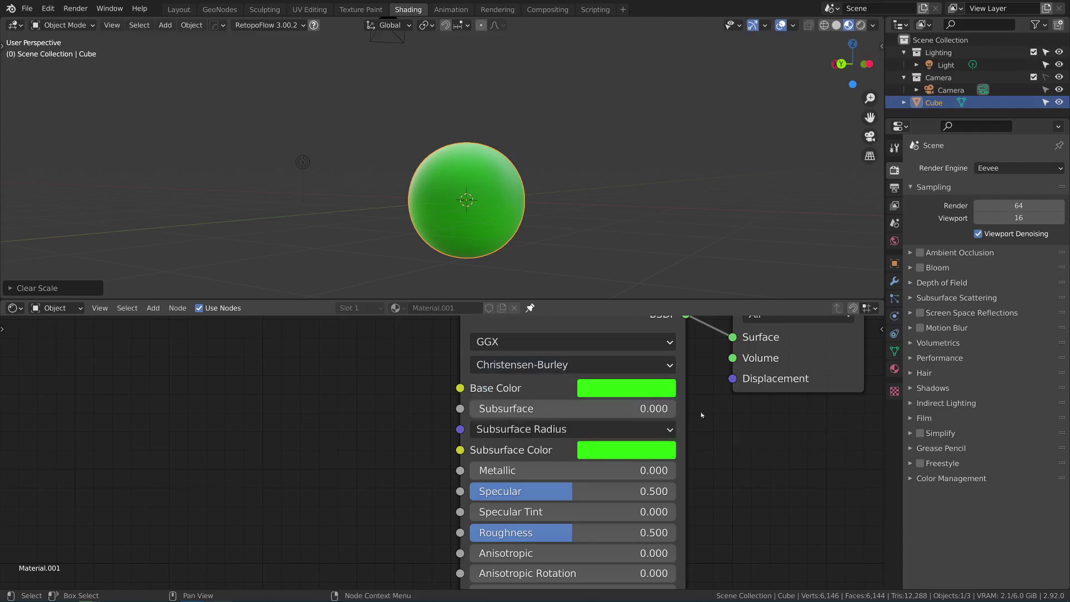
pyautogui.click(599, 366)
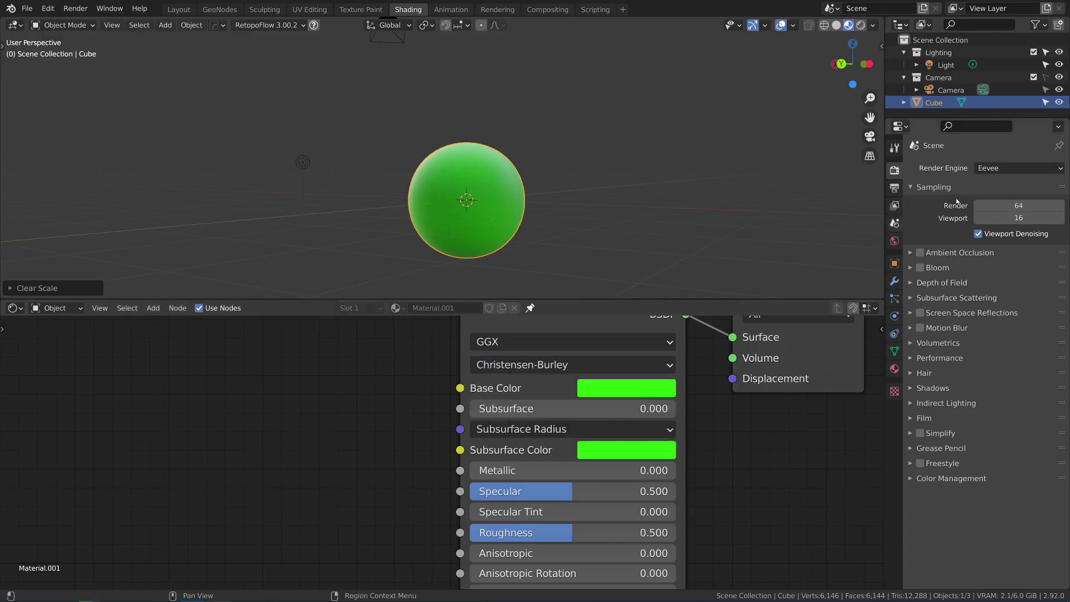
pyautogui.click(1015, 169)
pyautogui.click(1000, 210)
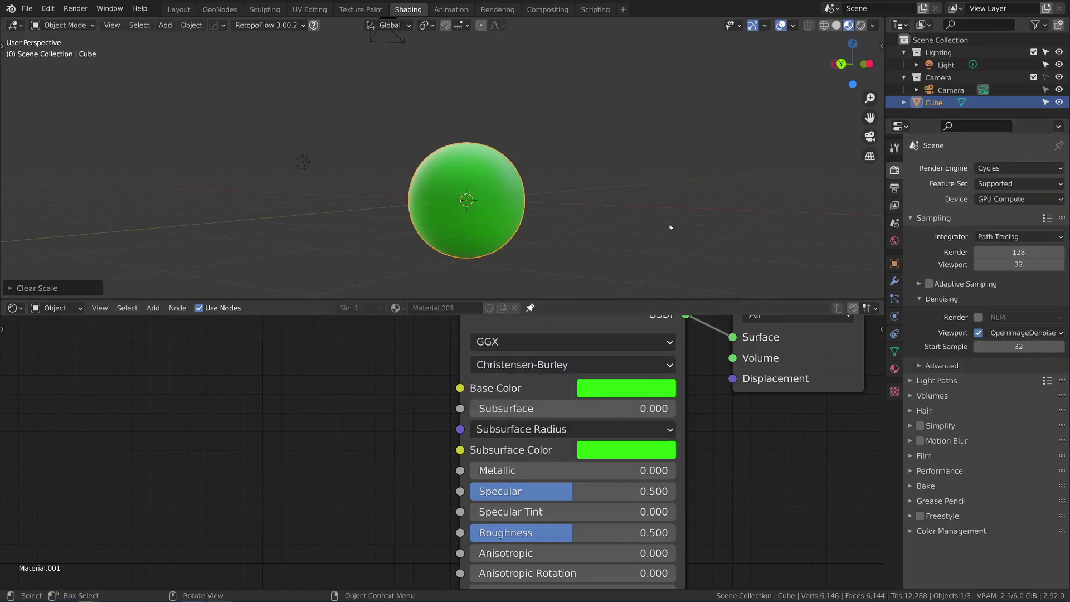
# - Display the sphere in Rendered shading and raise its Subsurface amount to 1.000
pyautogui.press('z')
pyautogui.click(687, 160)
pyautogui.moveTo(564, 211)
pyautogui.mouseDown(button='middle')
pyautogui.moveTo(553, 225)
pyautogui.moveTo(560, 215)
pyautogui.mouseUp(button='middle')
pyautogui.moveTo(559, 406); pyautogui.dragTo(826, 458)
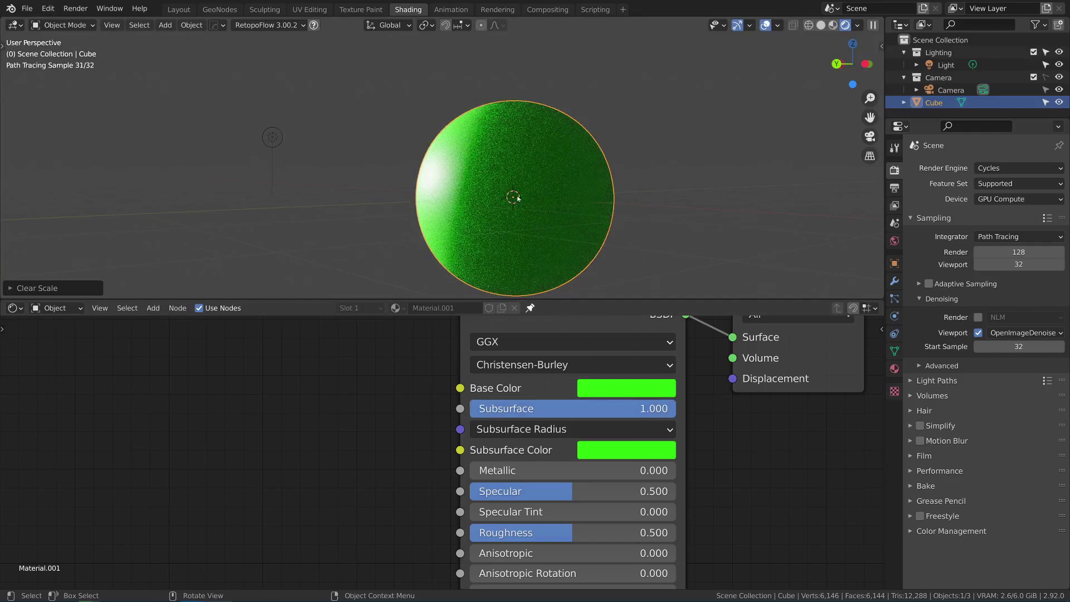
# - Compare the Subsurface Method options on the round sphere and set the method to Random Walk
pyautogui.click(504, 369)
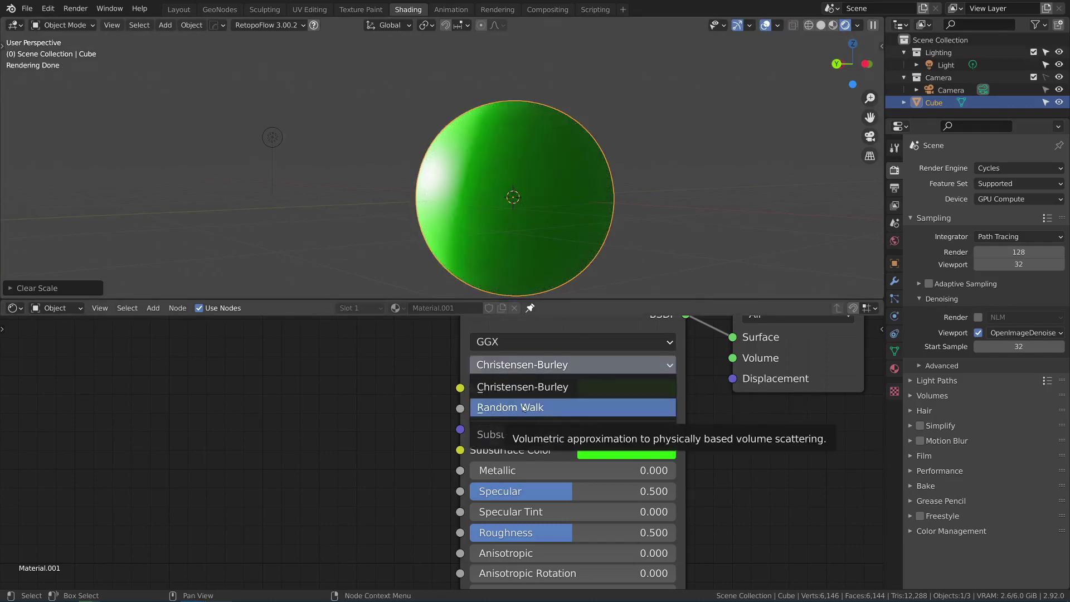
pyautogui.click(570, 205)
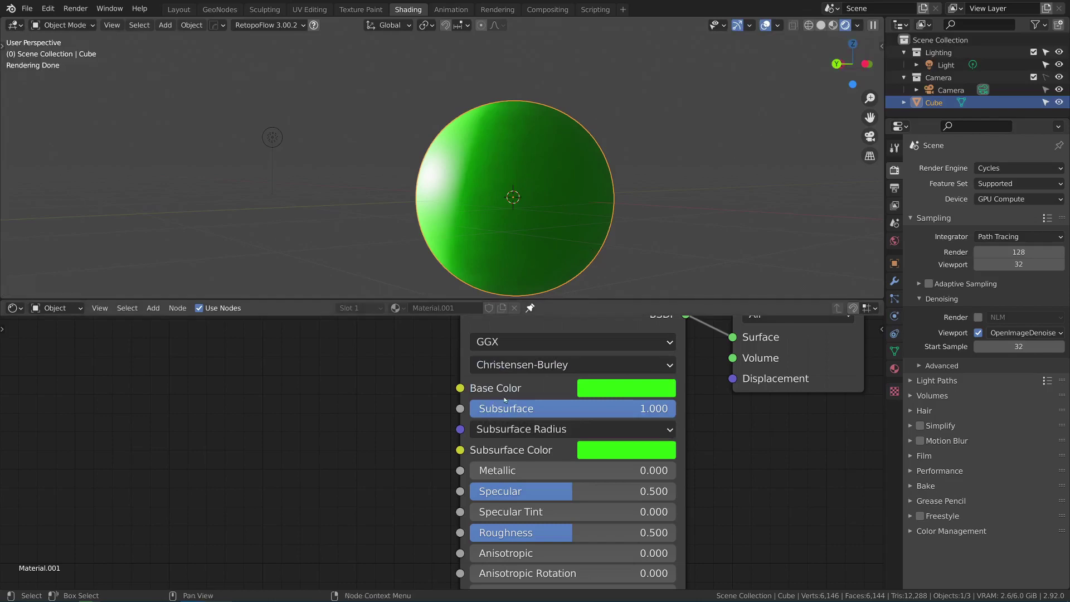
pyautogui.click(524, 368)
pyautogui.click(531, 387)
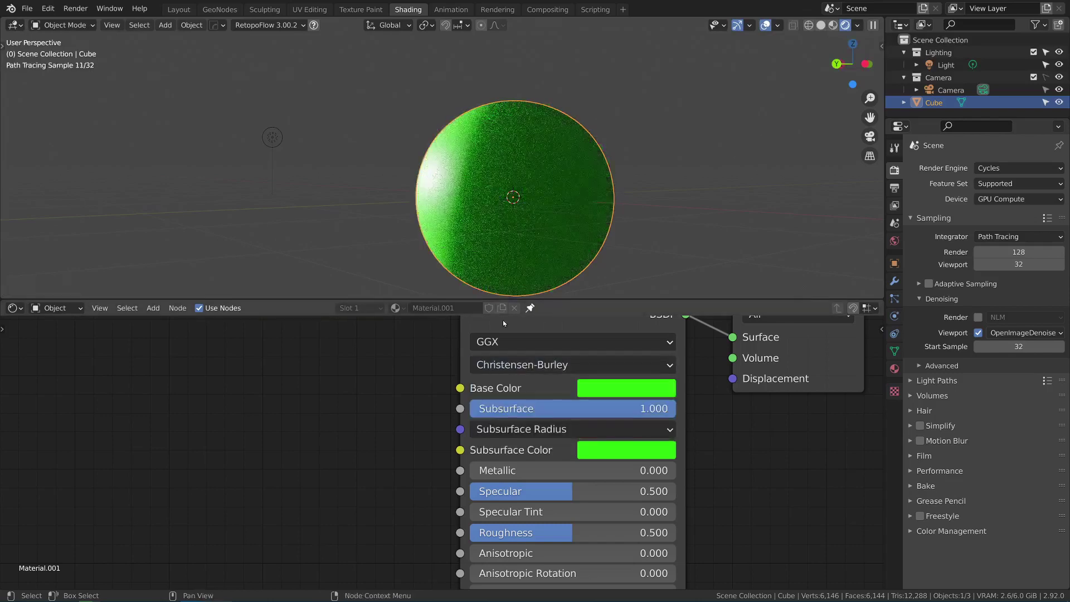
pyautogui.click(534, 367)
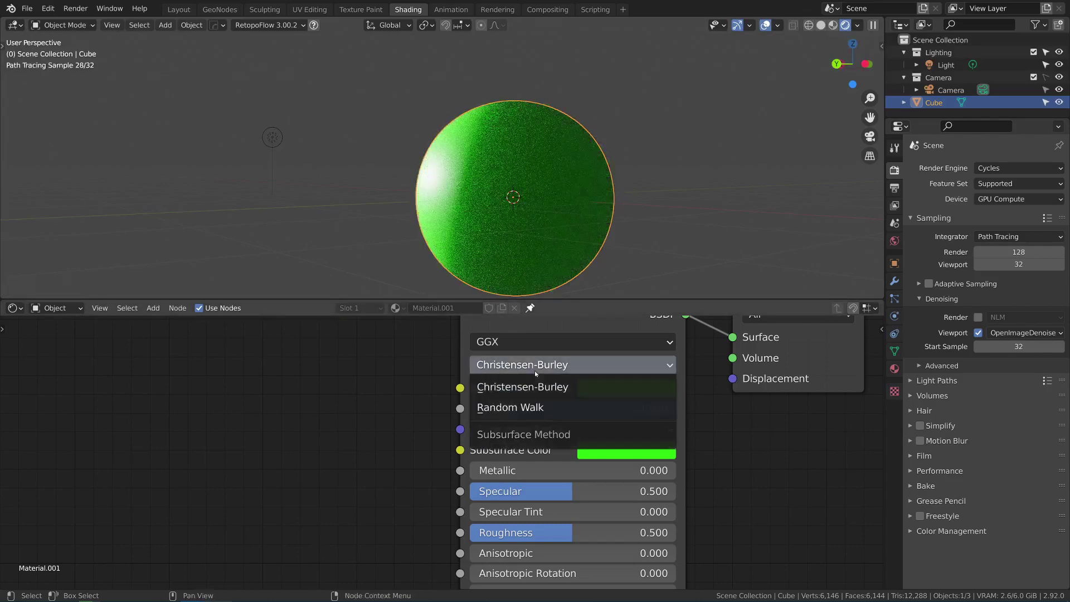
pyautogui.click(534, 409)
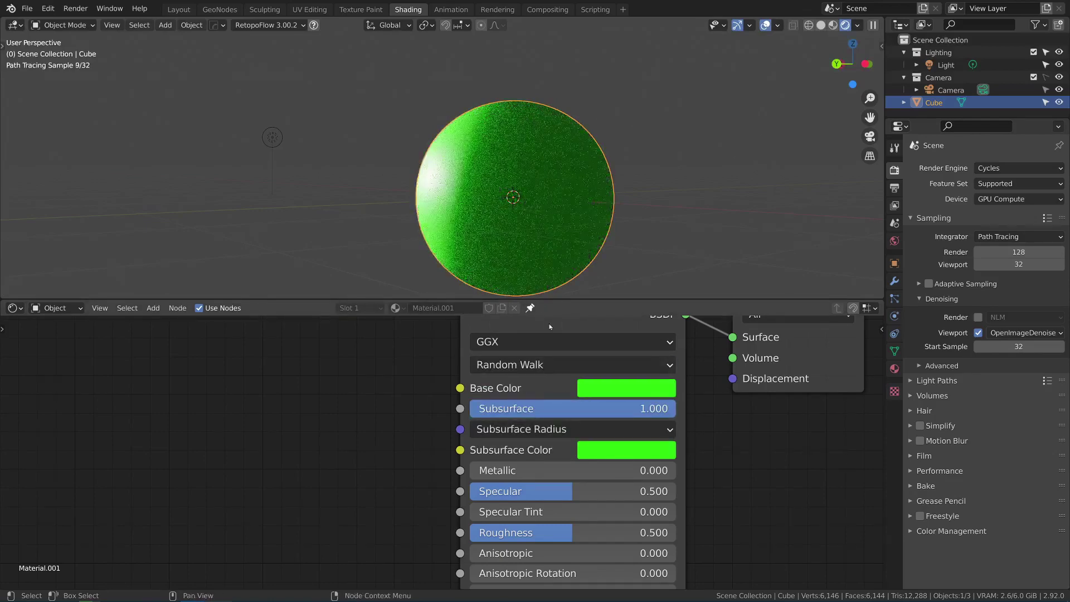
# - Flatten the sphere by scaling it twice along the global X axis
pyautogui.moveTo(619, 269); pyautogui.dragTo(673, 243, button='middle')
pyautogui.press('s')
pyautogui.press('x')
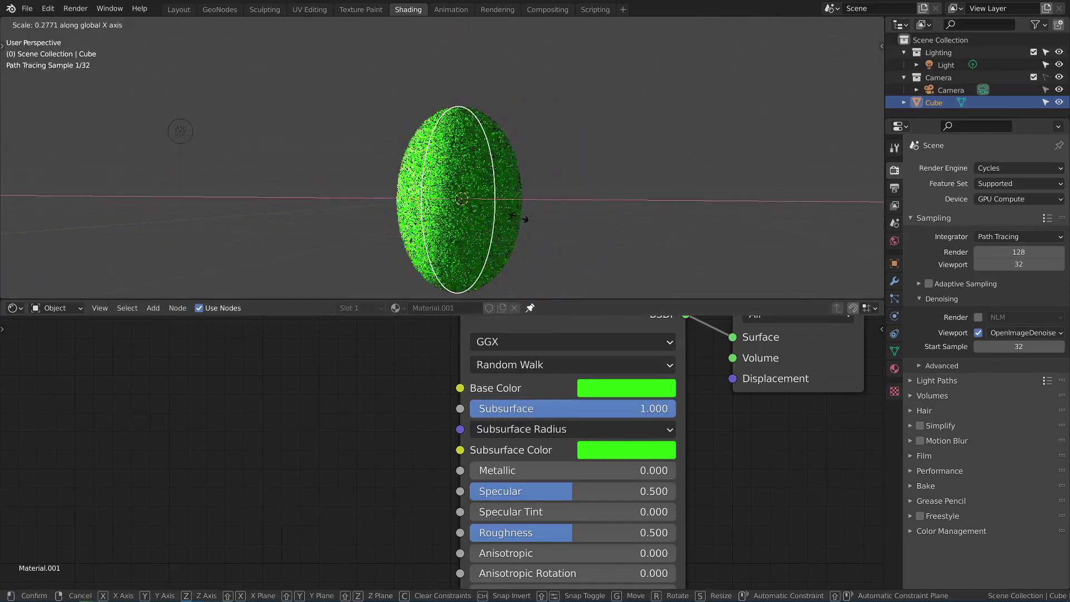
pyautogui.click(474, 215)
pyautogui.press('s')
pyautogui.press('x')
pyautogui.click(509, 210)
pyautogui.moveTo(524, 211); pyautogui.dragTo(461, 219, button='middle')
pyautogui.scroll(2, 460, 218)
# - Alternate the flattened sphere's Subsurface Method between Christensen-Burley and Random Walk, finishing on Random Walk, to compare their shading
pyautogui.click(537, 365)
pyautogui.click(531, 386)
pyautogui.click(532, 364)
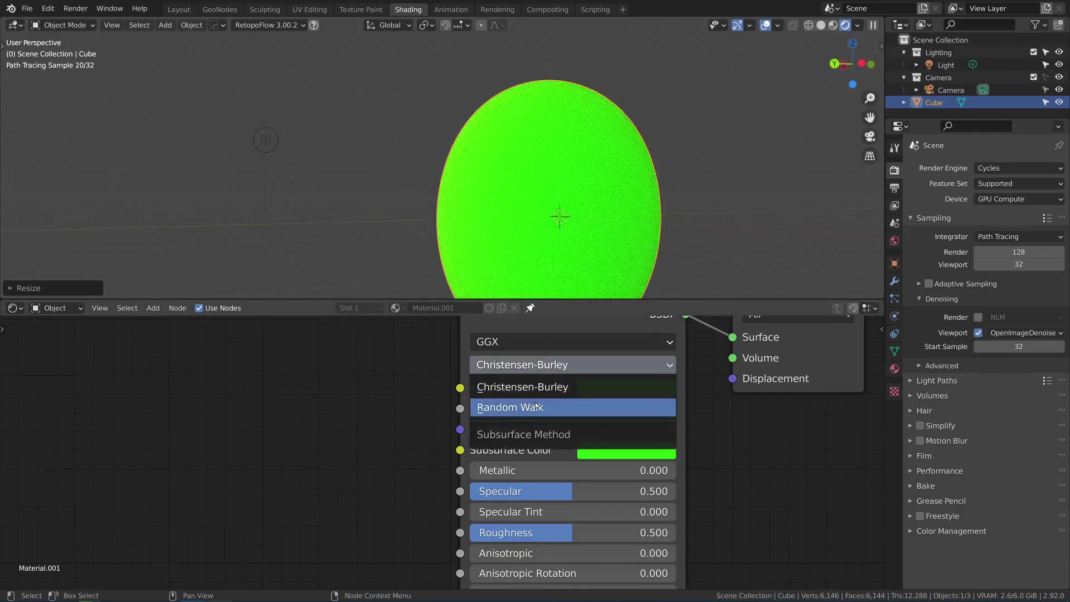
pyautogui.click(536, 406)
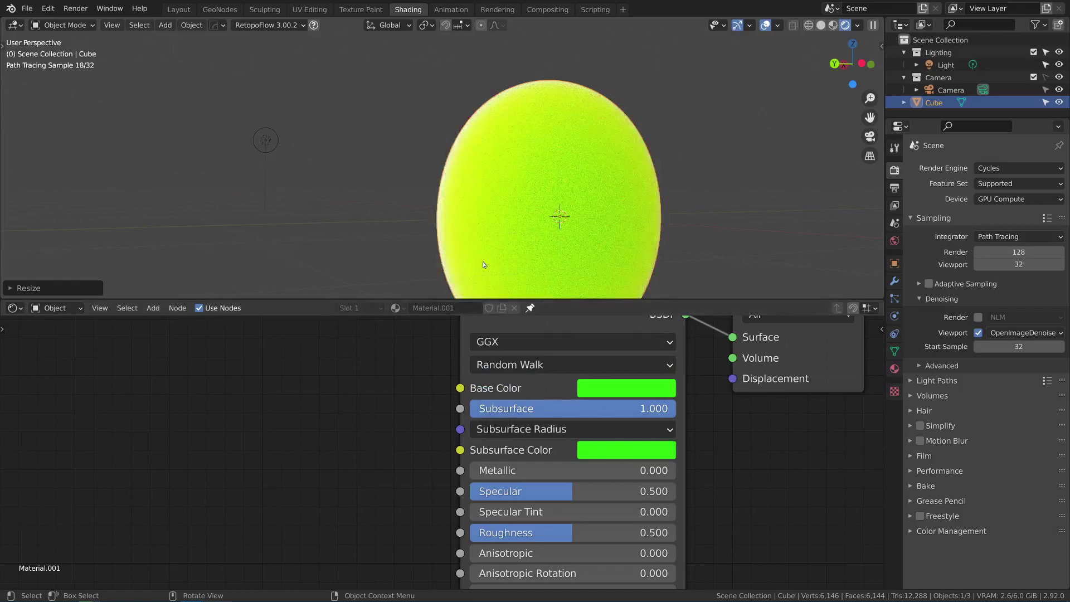
pyautogui.click(515, 364)
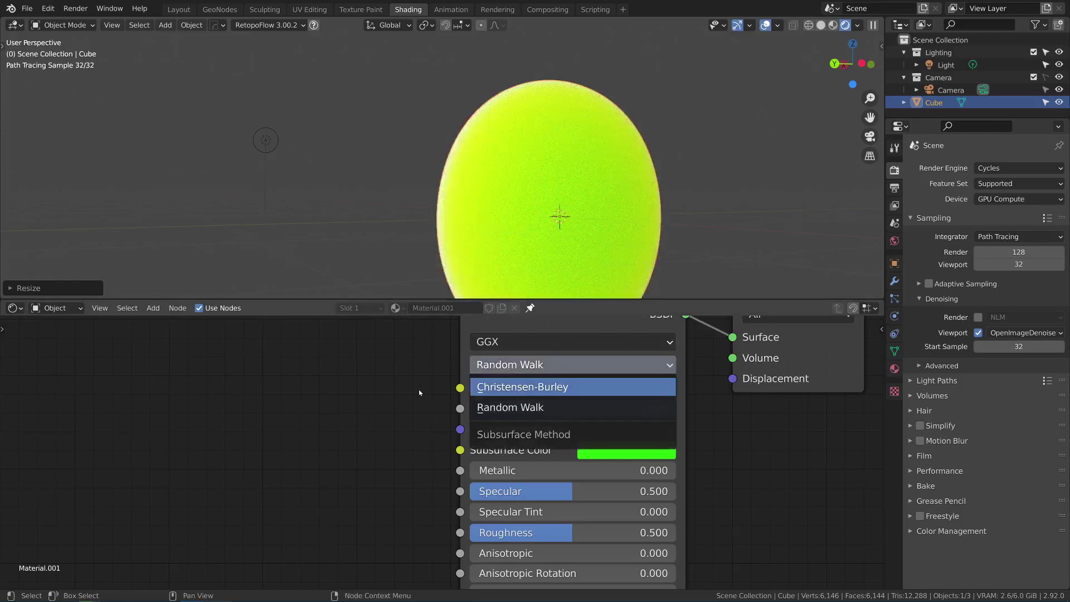
pyautogui.click(522, 390)
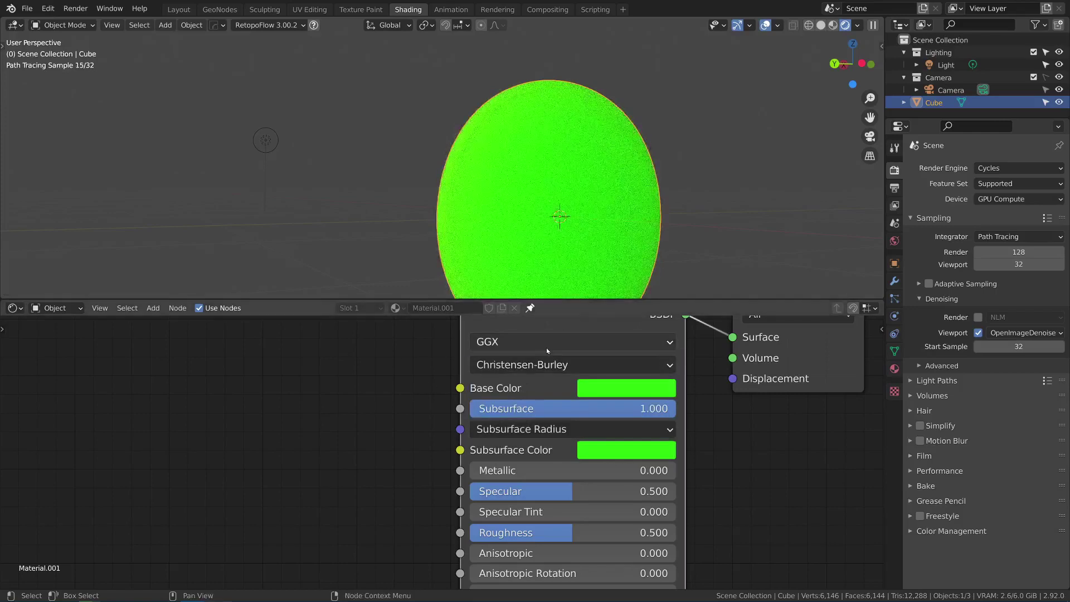
pyautogui.click(544, 364)
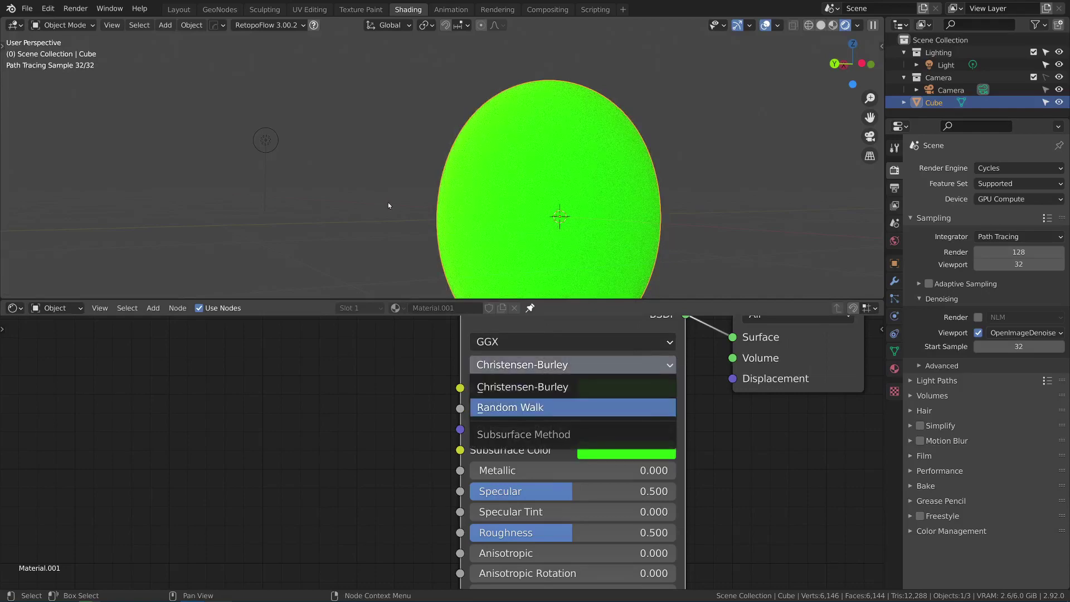
pyautogui.click(501, 408)
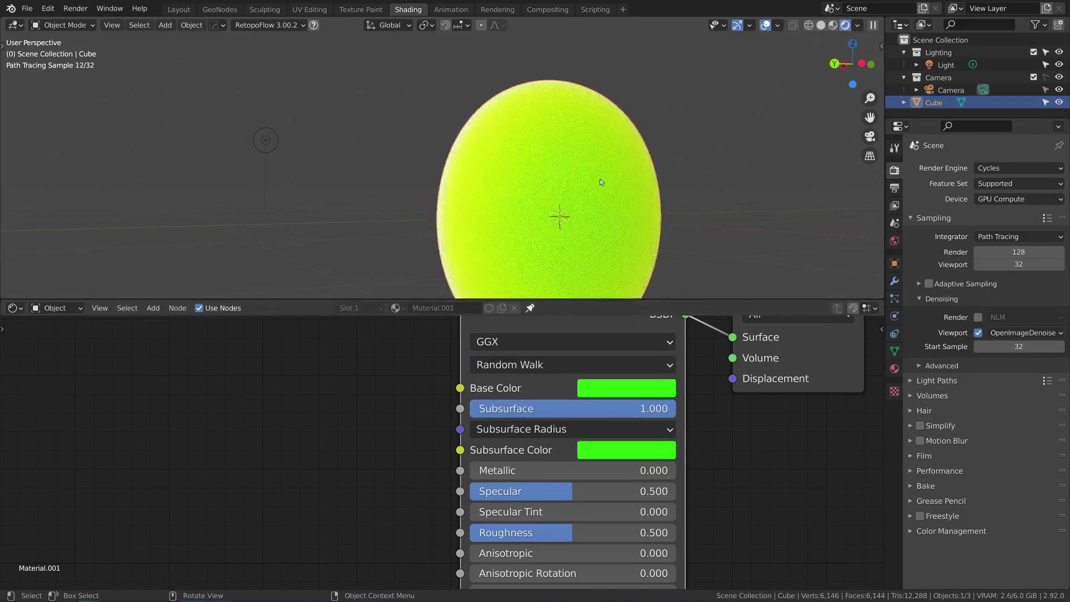
pyautogui.moveTo(576, 148); pyautogui.dragTo(522, 178, button='middle')
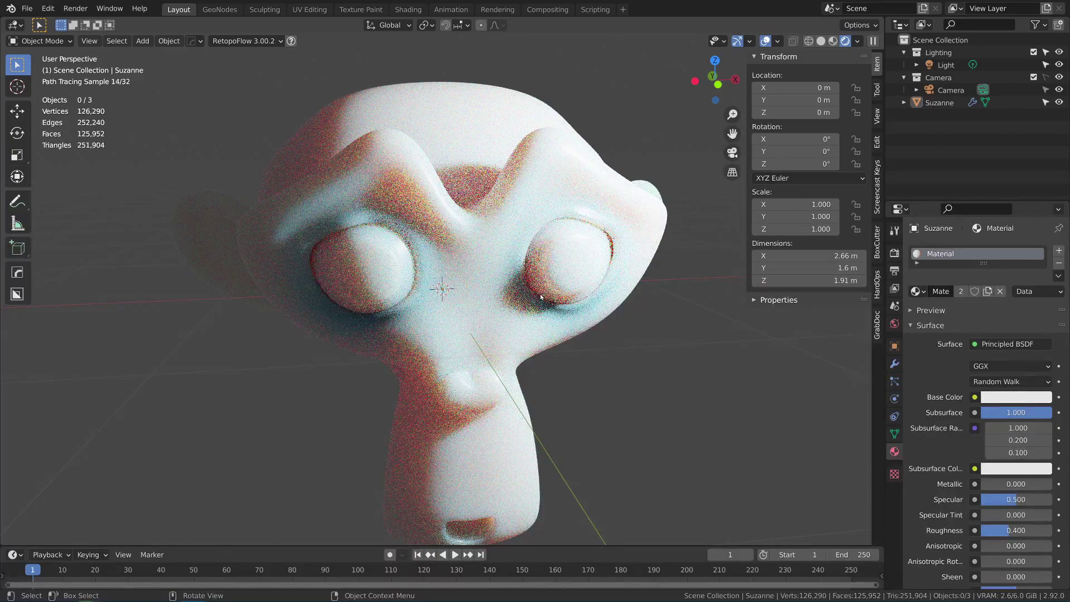
# - Set the Suzanne material's Subsurface Method to Christensen-Burley
pyautogui.scroll(3, 533, 241)
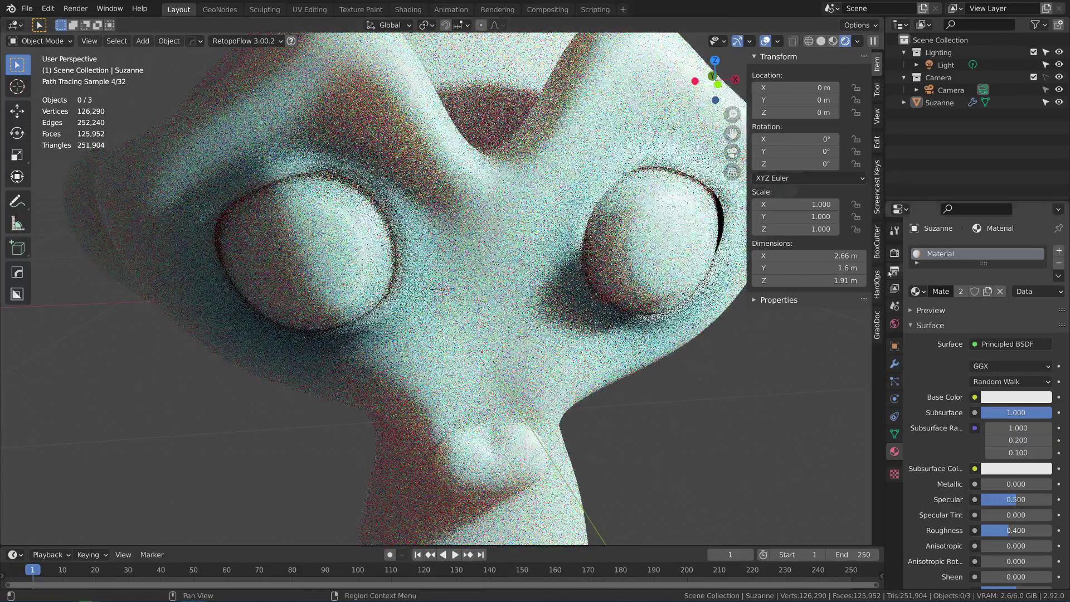
pyautogui.click(894, 270)
pyautogui.click(894, 451)
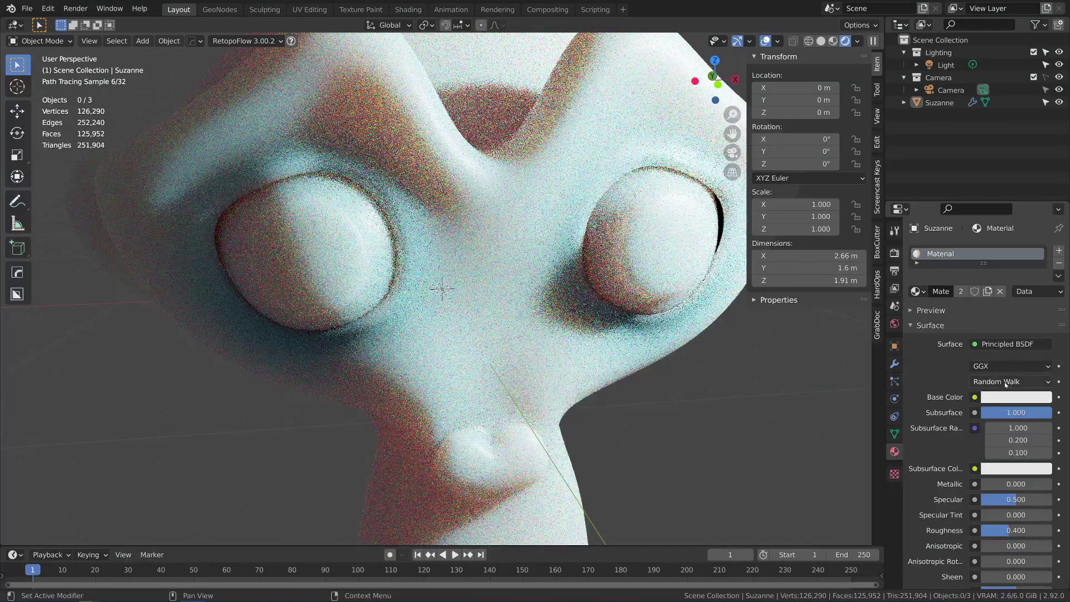
pyautogui.click(1010, 381)
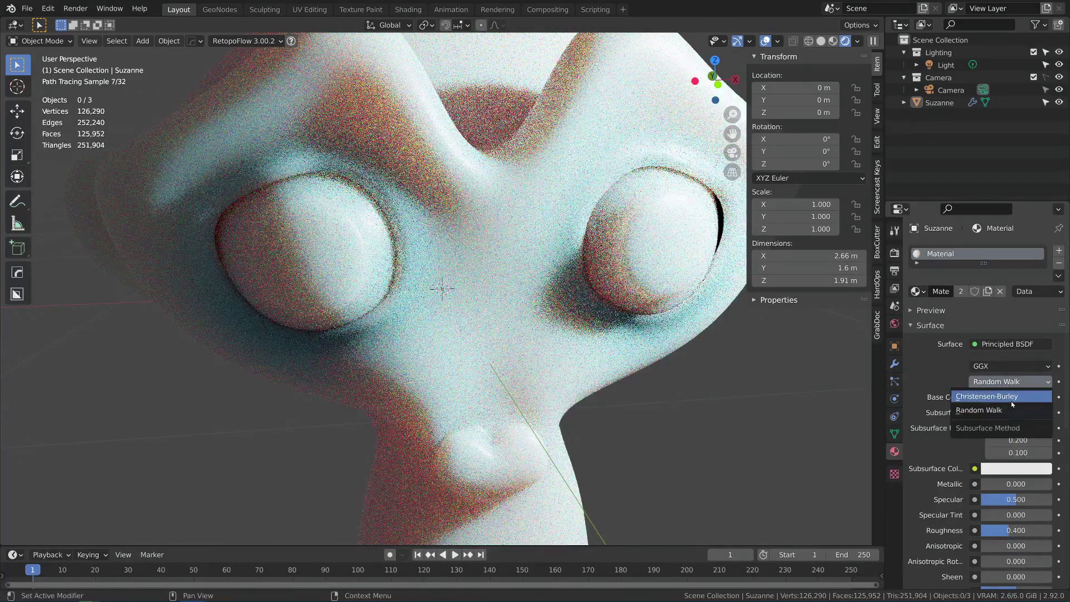
pyautogui.click(1011, 400)
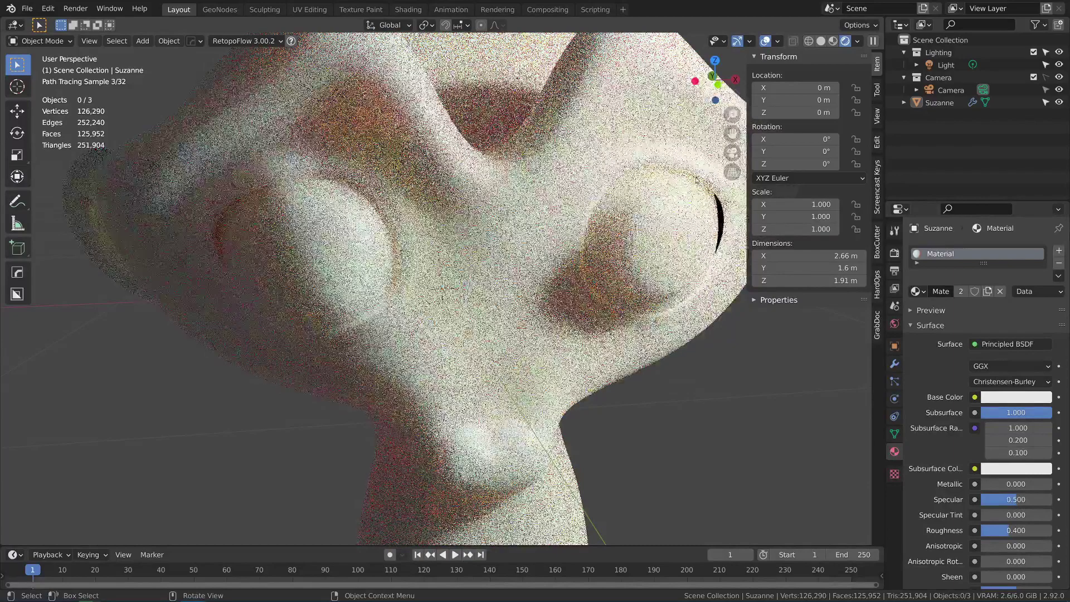
# - Switch to Solid shading and select all linked geometry of one of Suzanne's eyes in Edit Mode
pyautogui.press('z')
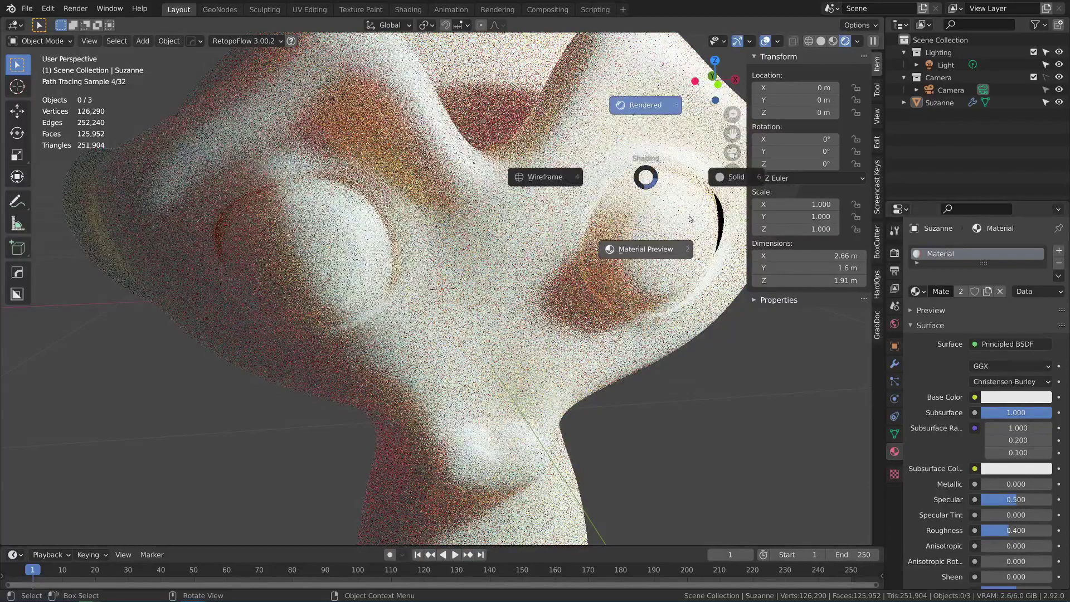
pyautogui.click(708, 214)
pyautogui.moveTo(708, 214); pyautogui.dragTo(676, 222, button='middle')
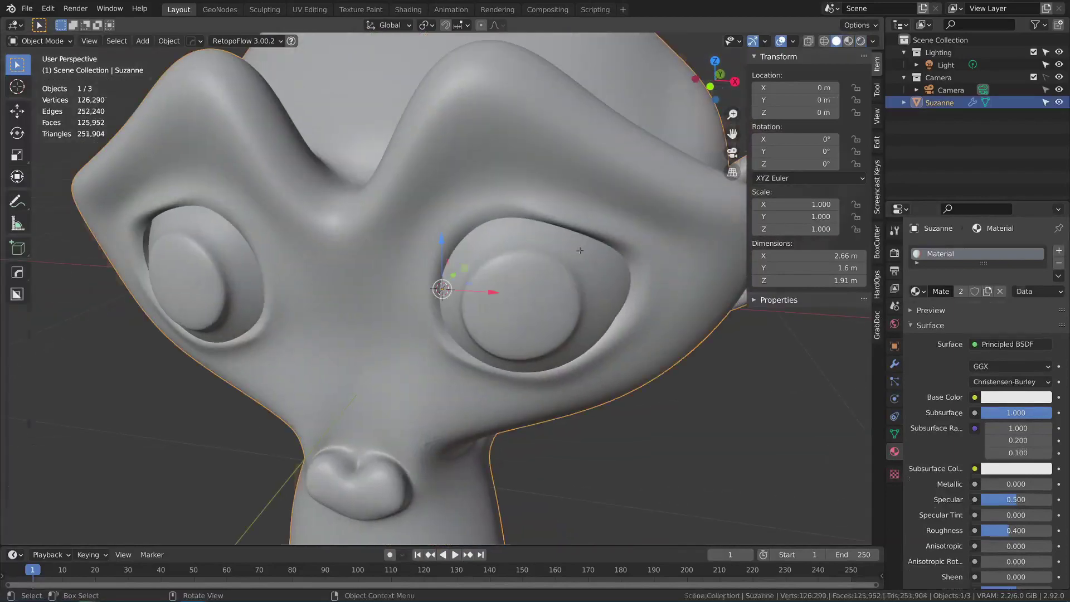
pyautogui.click(676, 222)
pyautogui.press('Tab')
pyautogui.click(575, 262)
pyautogui.hotkey('ctrl', 'l')
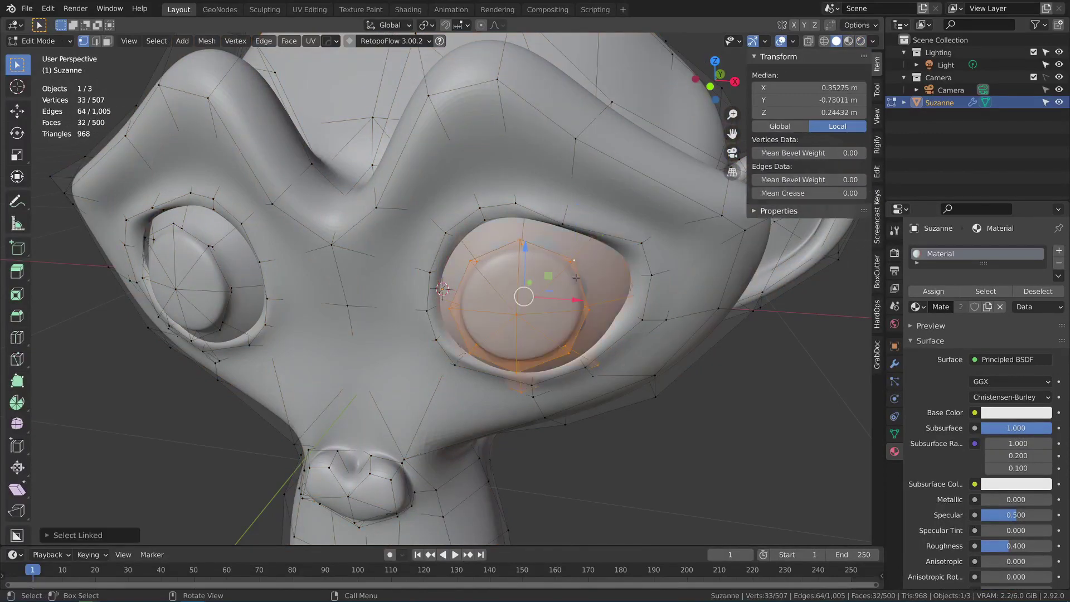
# - Move the selected eye away from Suzanne's head to inspect the socket, and undo the move
pyautogui.scroll(4, 604, 355)
pyautogui.moveTo(605, 355); pyautogui.dragTo(543, 326, button='middle')
pyautogui.scroll(-3, 442, 288)
pyautogui.moveTo(401, 117); pyautogui.dragTo(400, 166, button='middle')
pyautogui.press('g')
pyautogui.click(175, 159)
pyautogui.moveTo(480, 261); pyautogui.dragTo(500, 261, button='middle')
pyautogui.scroll(1, 500, 260)
pyautogui.moveTo(414, 236); pyautogui.dragTo(406, 262, button='middle')
pyautogui.hotkey('ctrl', 'z')
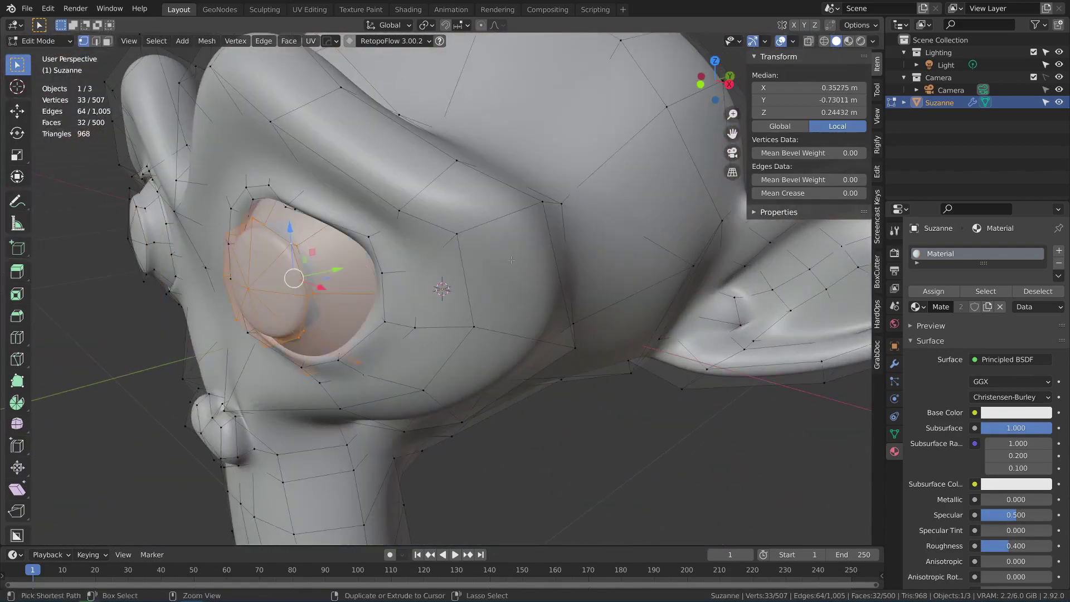
pyautogui.scroll(-4, 538, 175)
pyautogui.moveTo(538, 175); pyautogui.dragTo(566, 181, button='middle')
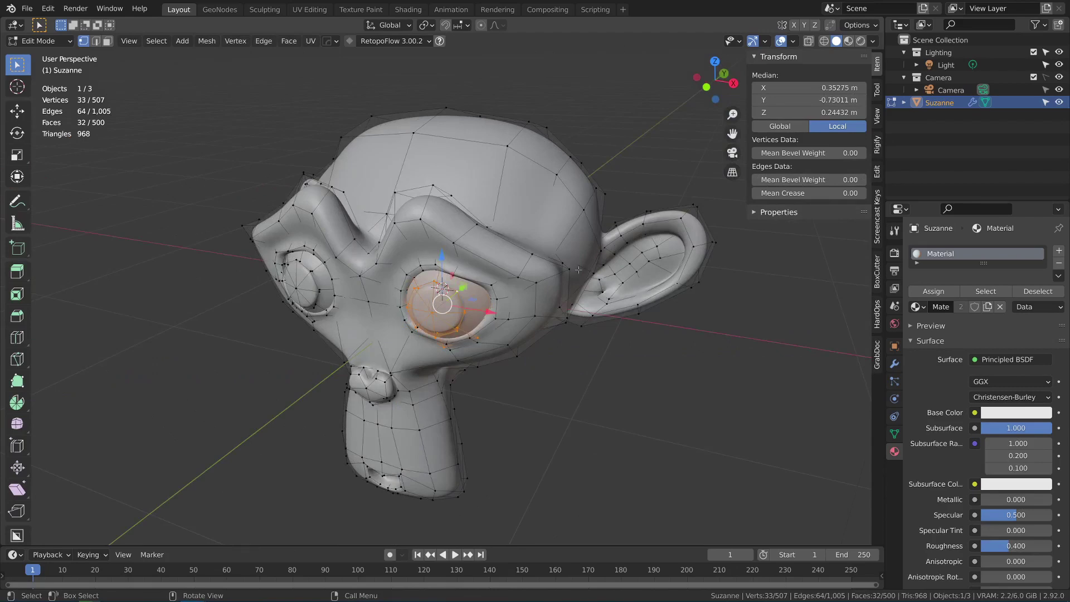
pyautogui.moveTo(537, 333); pyautogui.dragTo(513, 304, button='middle')
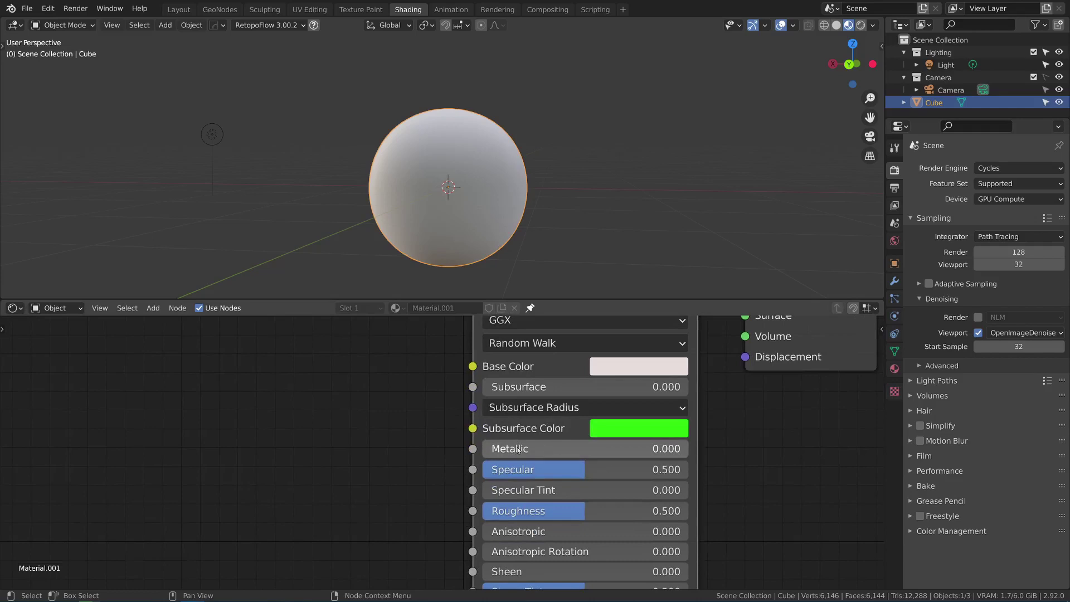
# - Raise the sphere material's Metallic value to 1.000 and view its metallic shading from another side
pyautogui.moveTo(508, 453); pyautogui.dragTo(750, 478)
pyautogui.moveTo(583, 248); pyautogui.dragTo(235, 255, button='middle')
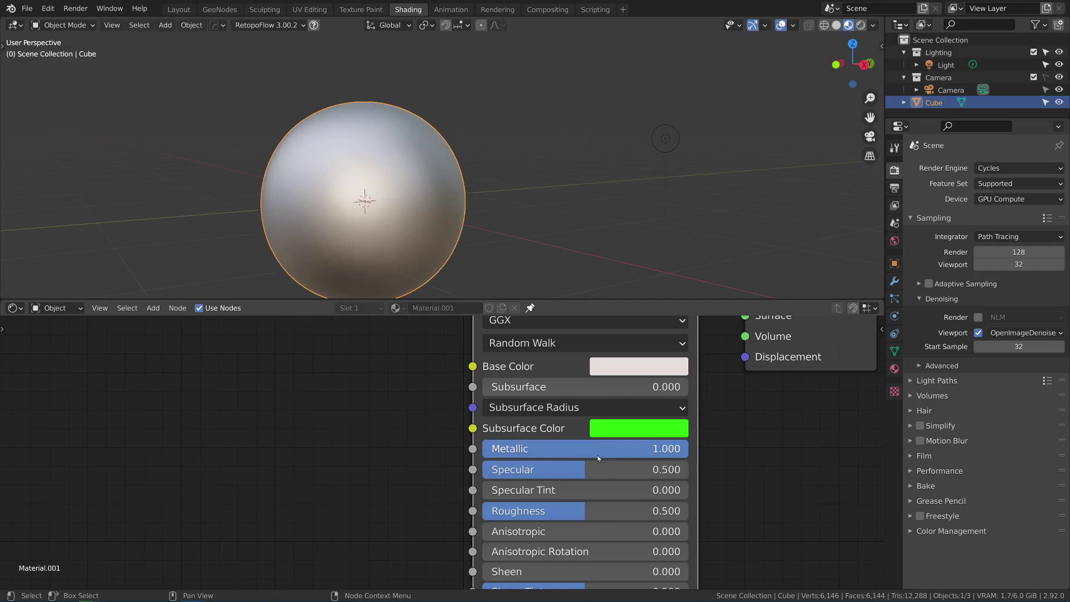
pyautogui.moveTo(598, 458)
pyautogui.mouseDown()
pyautogui.moveTo(342, 429)
pyautogui.moveTo(644, 425)
pyautogui.moveTo(353, 425)
pyautogui.moveTo(606, 448)
pyautogui.mouseUp()
pyautogui.moveTo(624, 452); pyautogui.dragTo(717, 461)
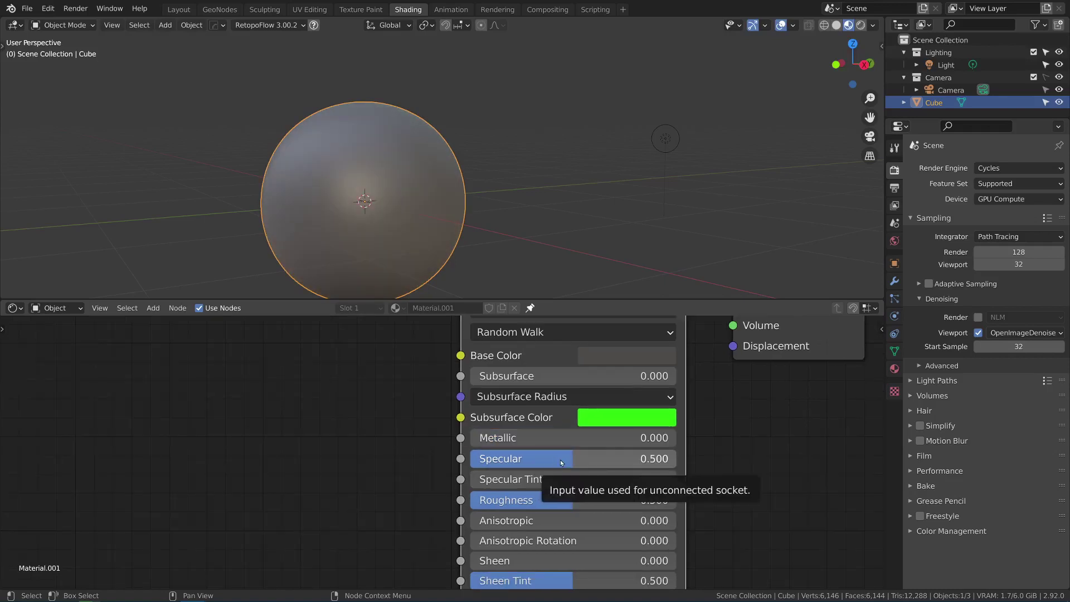
# - Raise the sphere material's Specular value to 0.521 and set it back to 0.5
pyautogui.moveTo(560, 460)
pyautogui.mouseDown()
pyautogui.moveTo(604, 460)
pyautogui.moveTo(473, 466)
pyautogui.moveTo(660, 466)
pyautogui.moveTo(575, 460)
pyautogui.mouseUp()
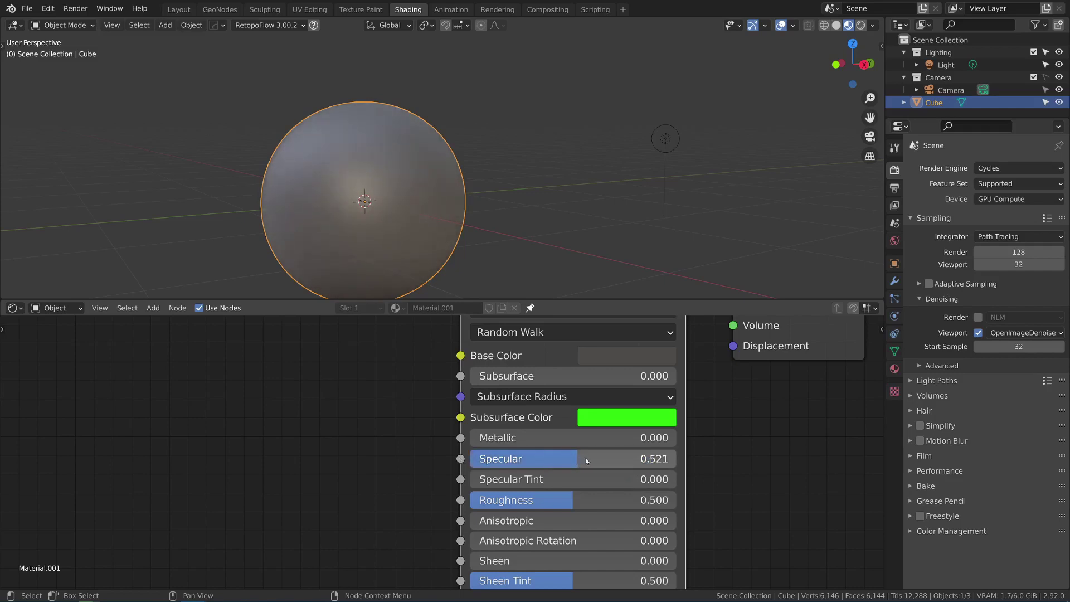
pyautogui.click(604, 461)
pyautogui.write('0.5')
pyautogui.press('Return')
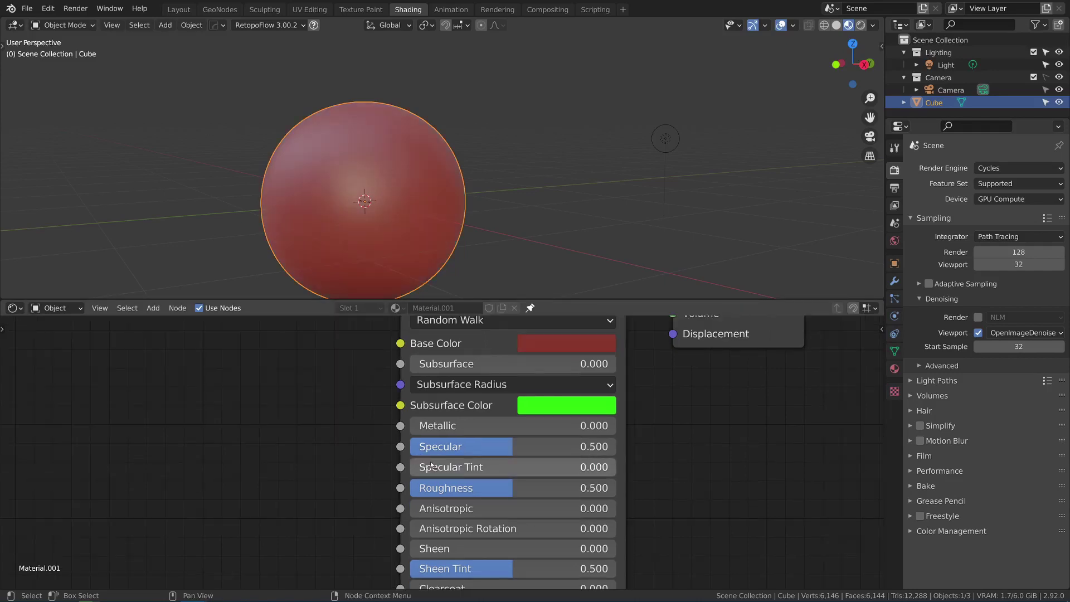
# - Reduce the Base Color's saturation to about 0.115 and darken it to near black
pyautogui.moveTo(430, 465)
pyautogui.mouseDown()
pyautogui.moveTo(615, 465)
pyautogui.moveTo(436, 453)
pyautogui.moveTo(490, 466)
pyautogui.moveTo(401, 452)
pyautogui.moveTo(644, 462)
pyautogui.moveTo(356, 440)
pyautogui.moveTo(629, 458)
pyautogui.moveTo(404, 467)
pyautogui.moveTo(663, 464)
pyautogui.moveTo(390, 446)
pyautogui.moveTo(546, 448)
pyautogui.moveTo(657, 463)
pyautogui.moveTo(321, 442)
pyautogui.mouseUp()
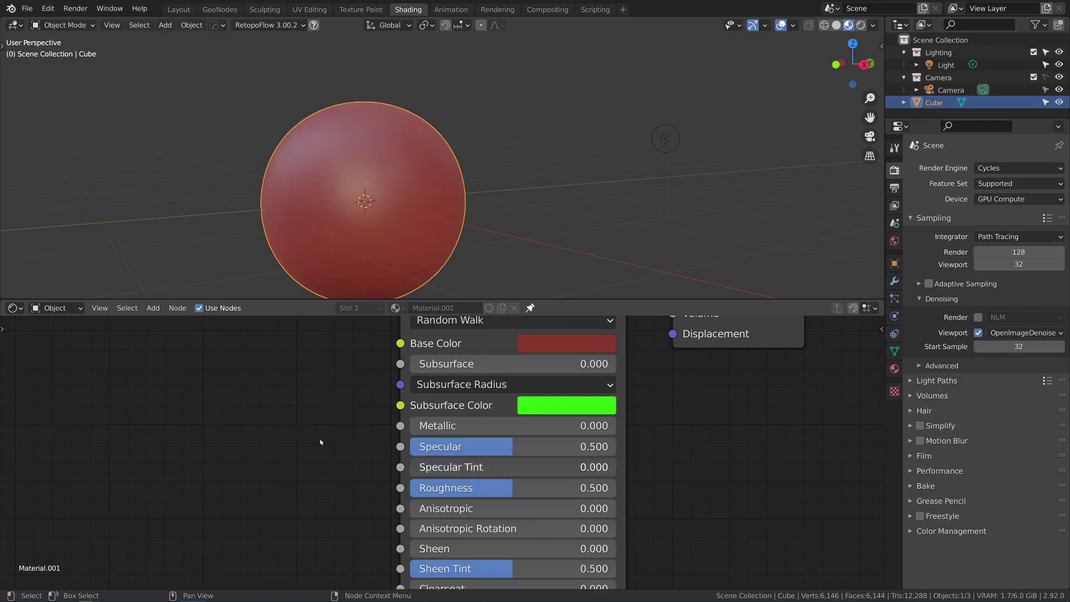
pyautogui.click(522, 343)
pyautogui.moveTo(590, 145); pyautogui.dragTo(595, 146)
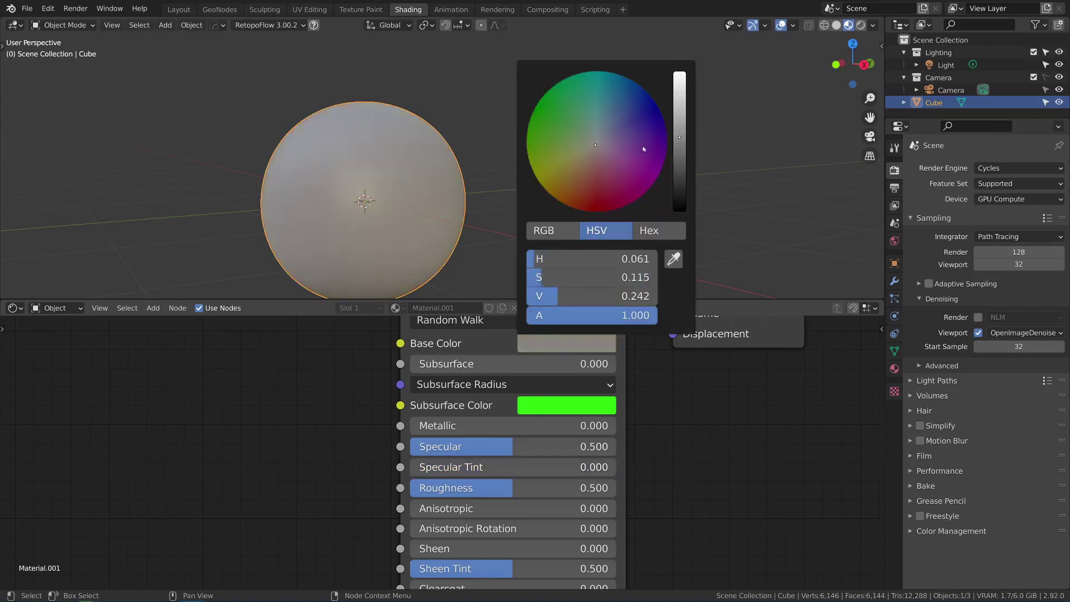
pyautogui.moveTo(679, 149); pyautogui.dragTo(679, 198)
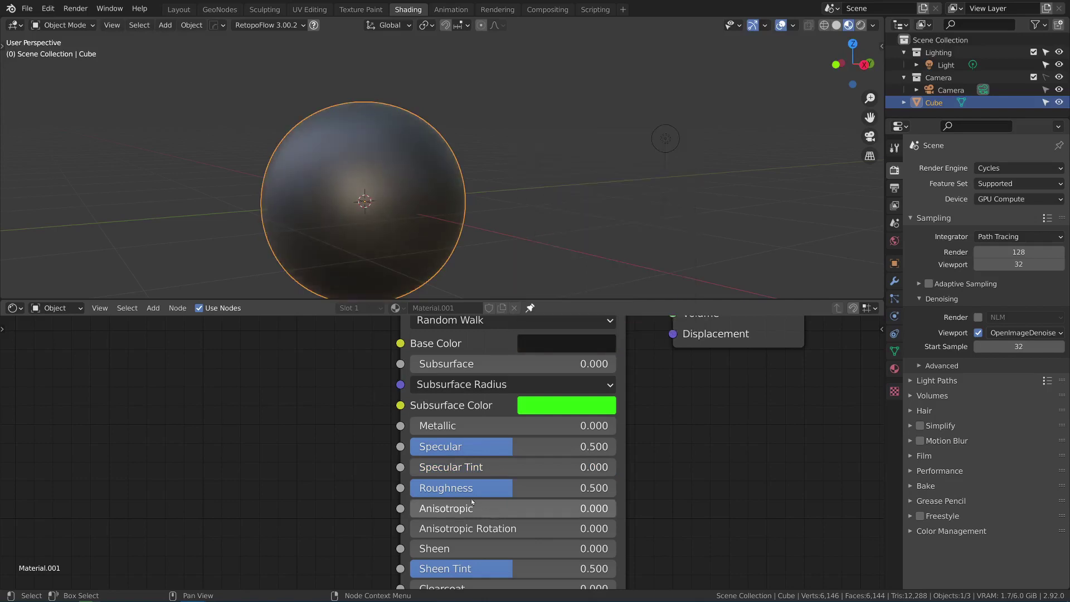
# - Try a stronger Specular Tint on the sphere's material, and lower its Roughness to 0.042 to view sharp reflections
pyautogui.moveTo(451, 467); pyautogui.dragTo(667, 483)
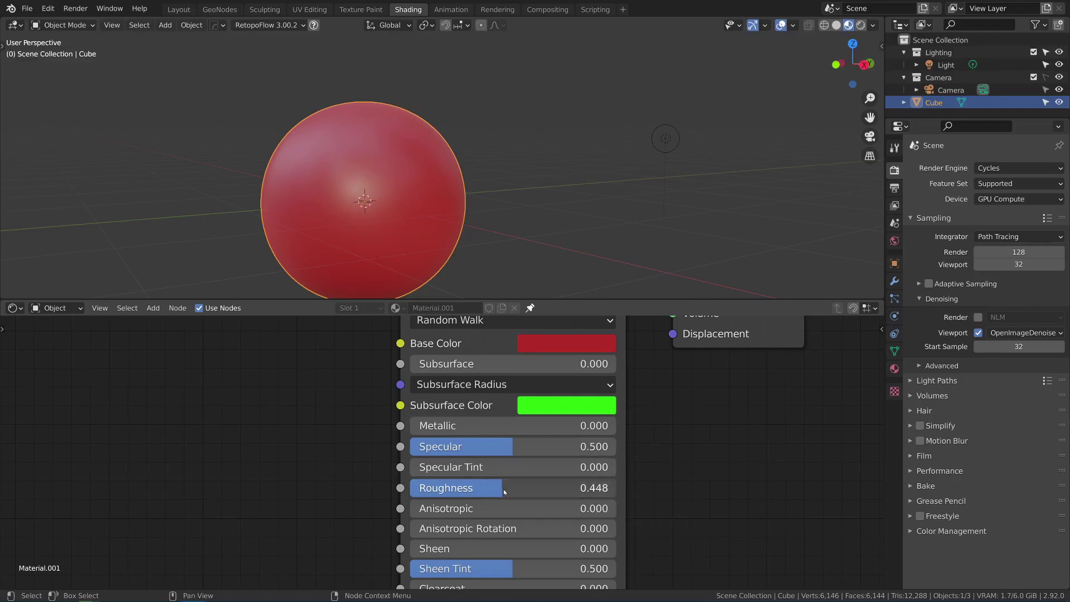
pyautogui.moveTo(503, 489); pyautogui.dragTo(427, 494)
pyautogui.scroll(5, 454, 253)
pyautogui.scroll(-4, 437, 254)
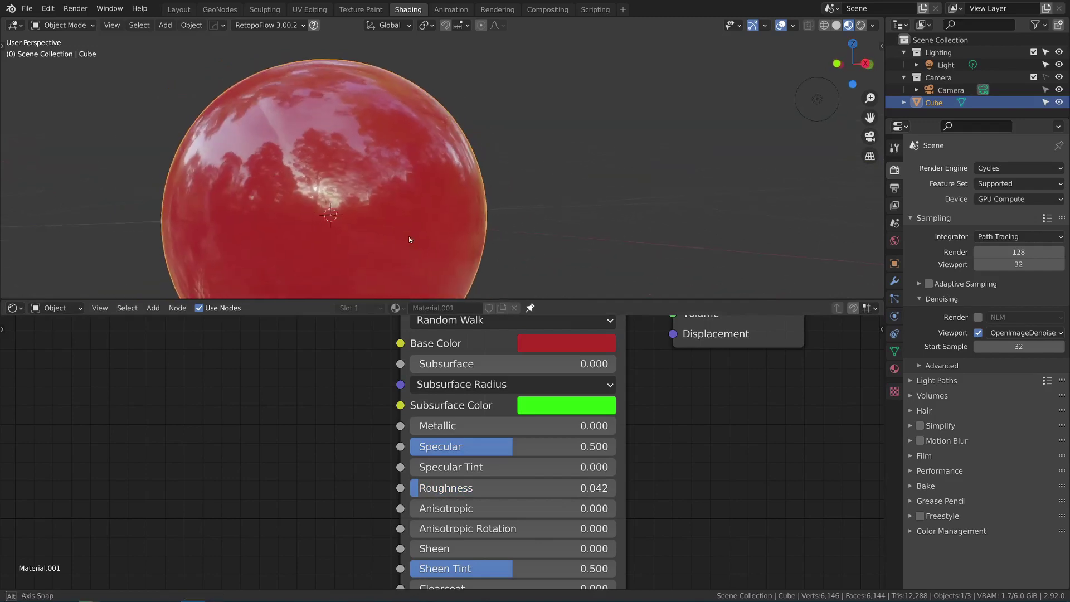
# - Check the viewport's environment lighting options, and raise the sphere material's Anisotropic value to 0.991
pyautogui.click(872, 25)
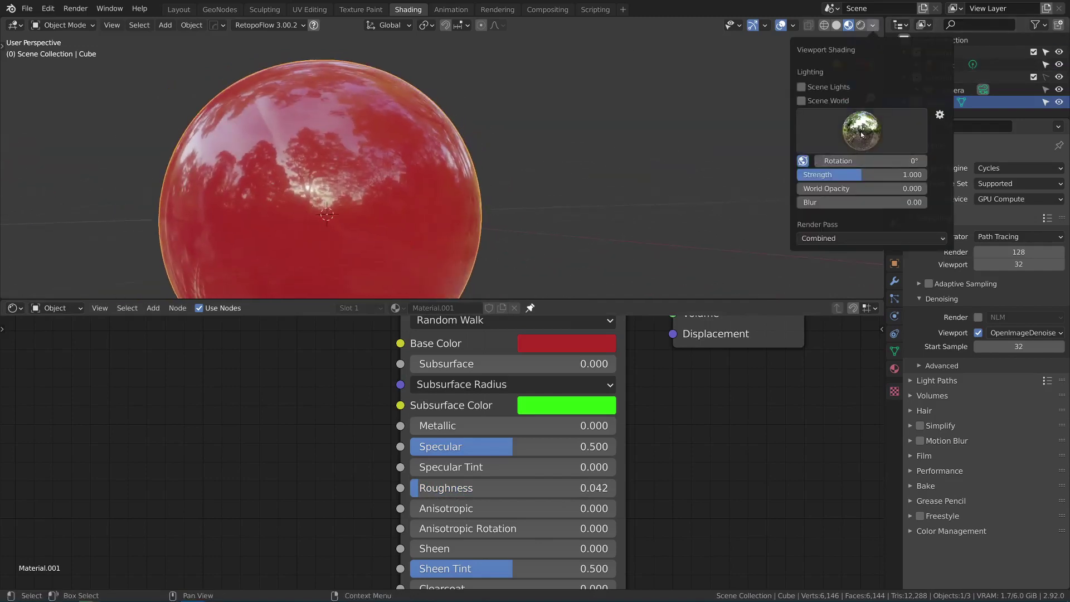
pyautogui.scroll(-2, 275, 190)
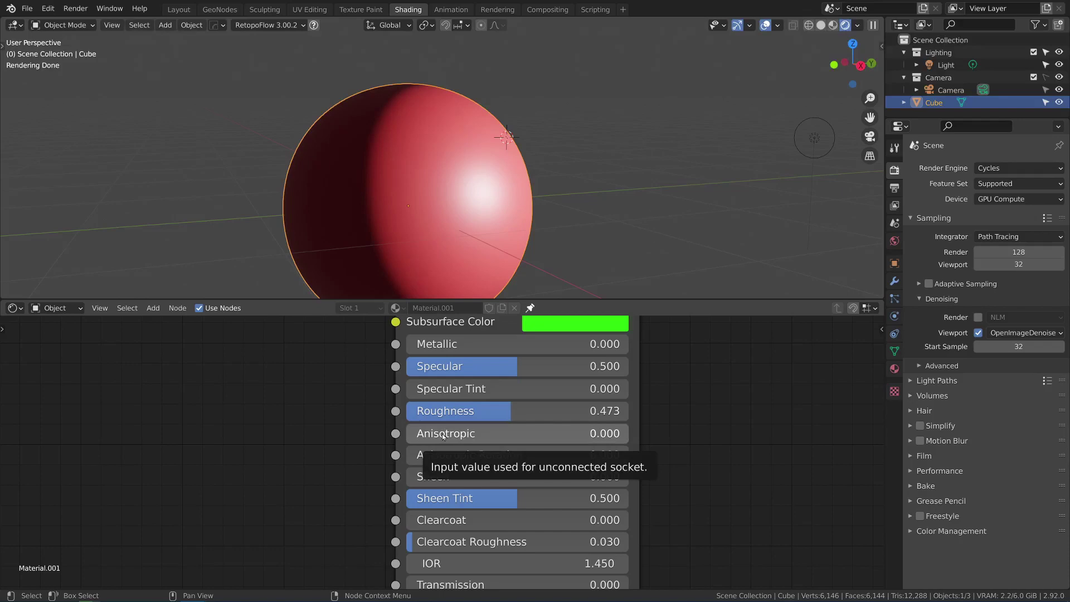
pyautogui.moveTo(443, 436); pyautogui.dragTo(667, 443)
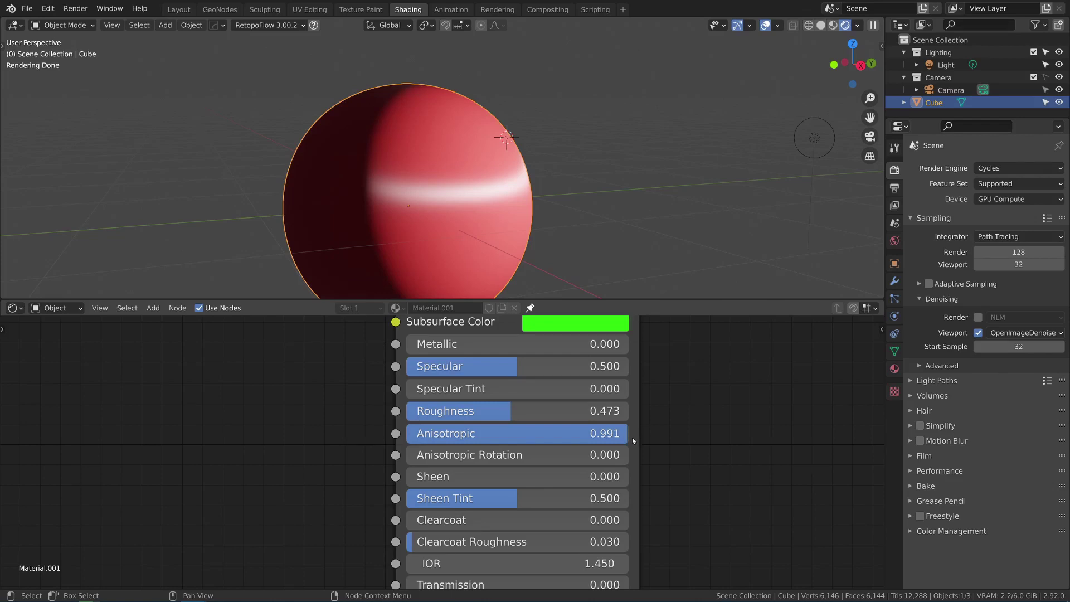
# - Add a particle system to the sphere and set its type to Hair
pyautogui.click(894, 299)
pyautogui.click(1059, 168)
pyautogui.click(1026, 237)
pyautogui.scroll(-4, 624, 196)
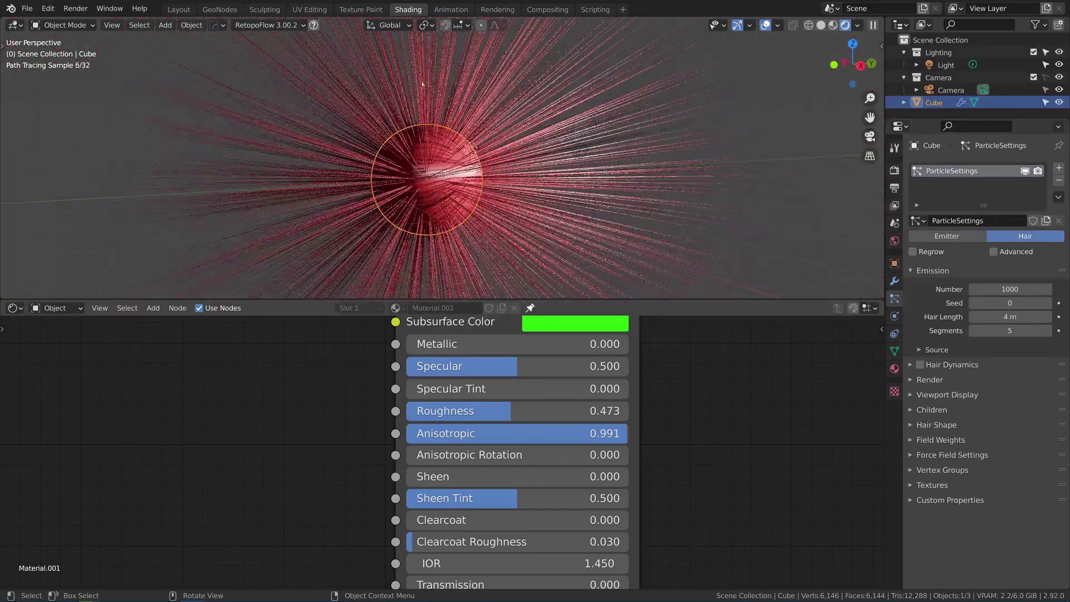
# - Comb the sphere's hair downward on one side in Particle Edit mode with a resized brush, and return to Object Mode
pyautogui.click(75, 26)
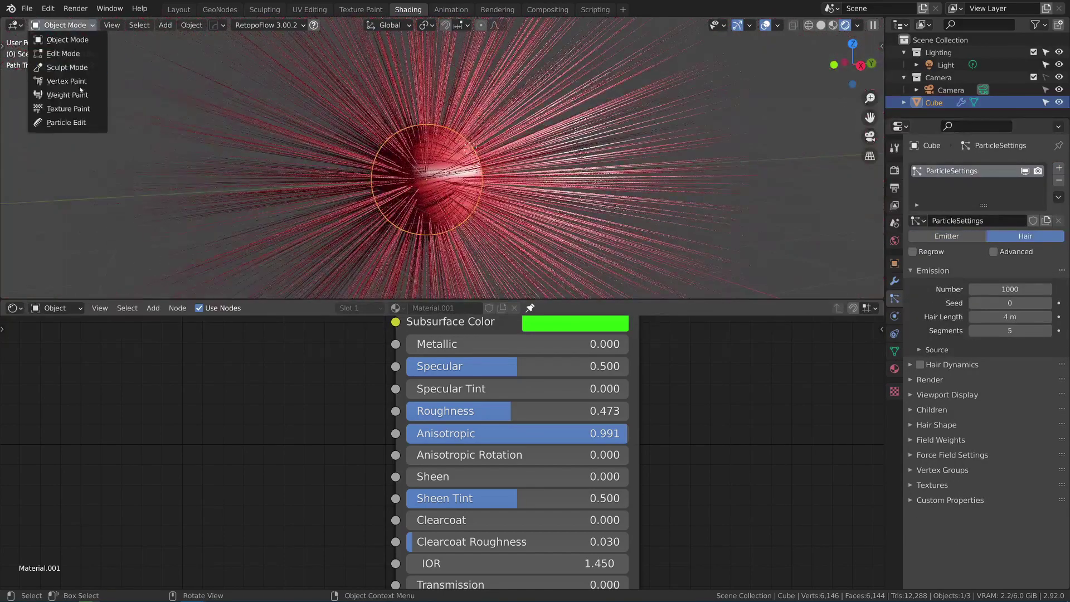
pyautogui.click(88, 121)
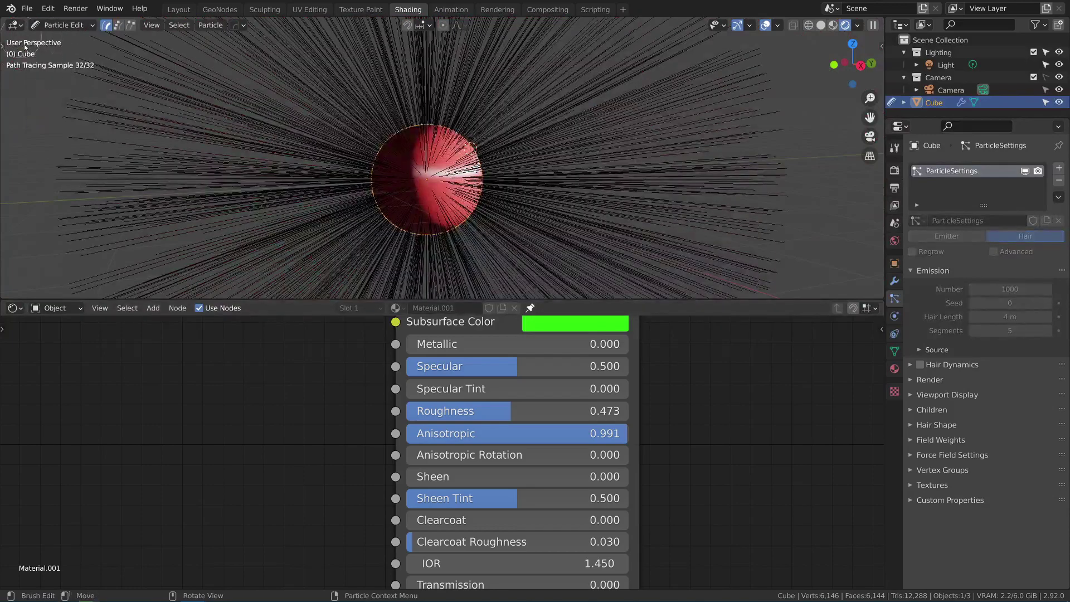
pyautogui.press('f')
pyautogui.click(552, 105)
pyautogui.moveTo(551, 105); pyautogui.dragTo(689, 359)
pyautogui.click(14, 25)
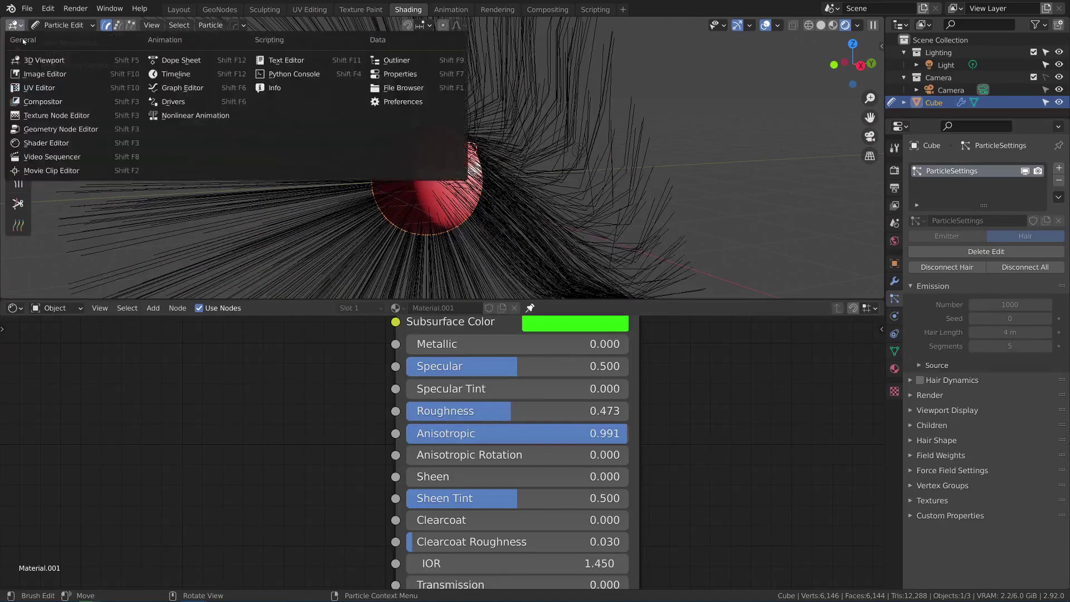
pyautogui.moveTo(471, 89)
pyautogui.mouseDown()
pyautogui.moveTo(499, 111)
pyautogui.moveTo(584, 279)
pyautogui.mouseUp()
pyautogui.click(63, 25)
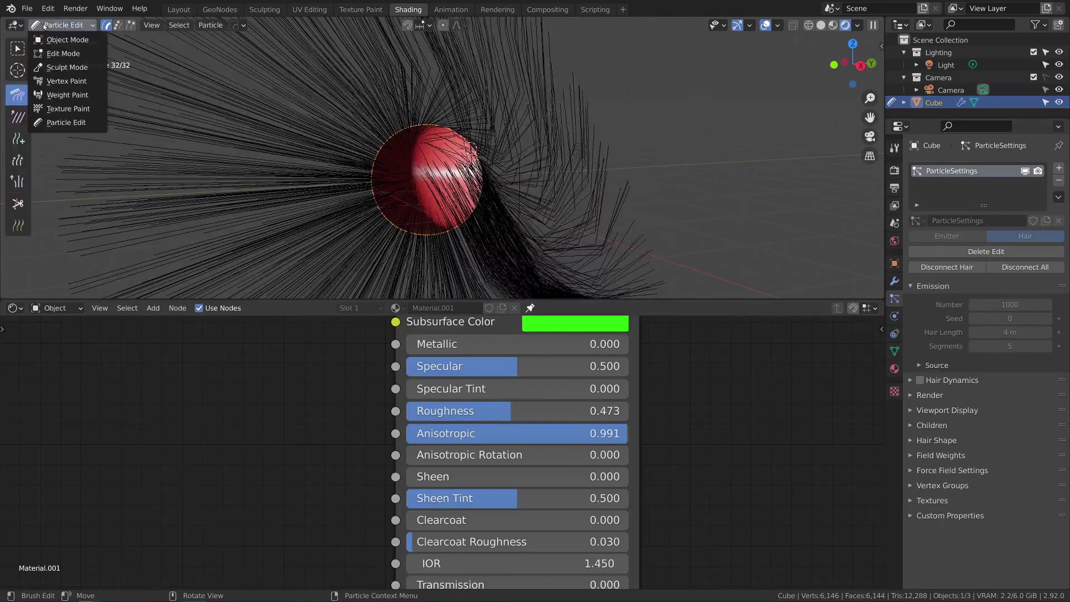
pyautogui.click(67, 40)
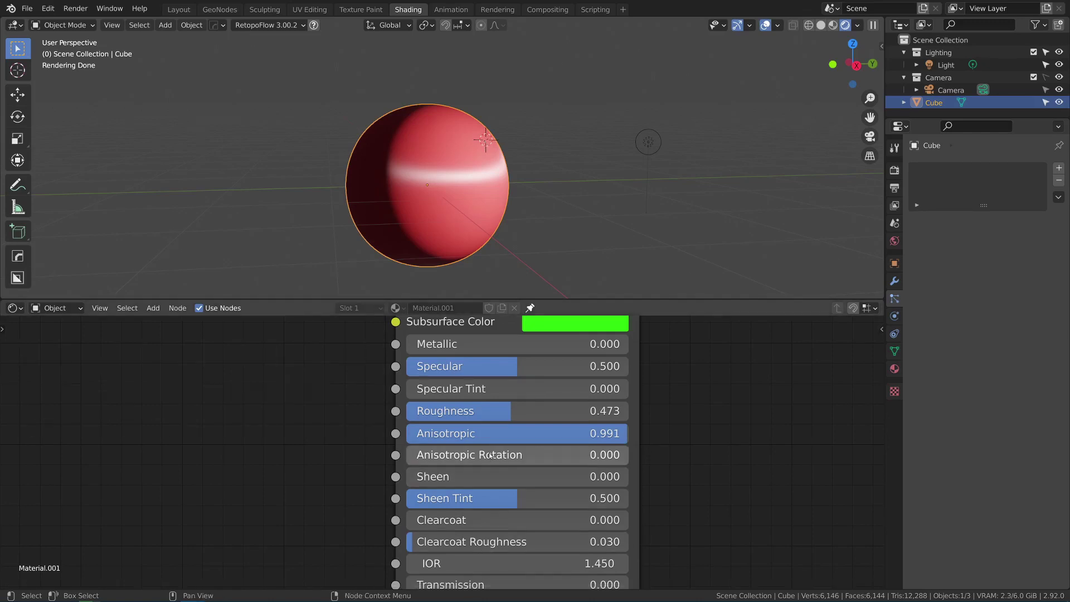
# - Try adjusting the Anisotropic Rotation, and reset the material's Anisotropic value to 0
pyautogui.moveTo(489, 455); pyautogui.dragTo(493, 417)
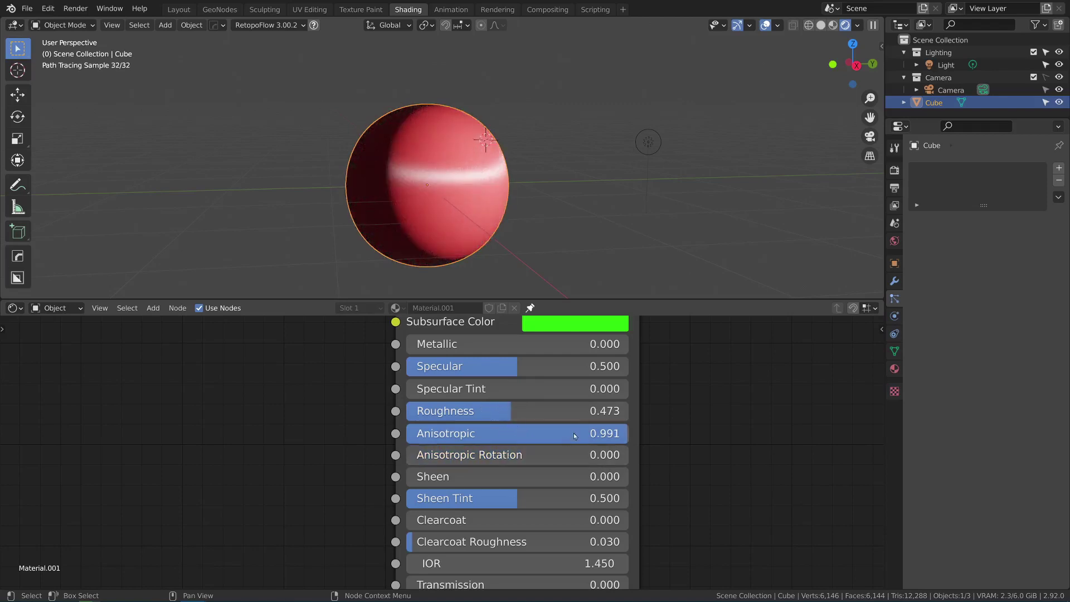
pyautogui.press('BackSpace')
# - Raise the material's Sheen to 1.000 and switch the viewport to Material Preview shading to examine the sphere's edges
pyautogui.moveTo(487, 483); pyautogui.dragTo(767, 486)
pyautogui.press('z')
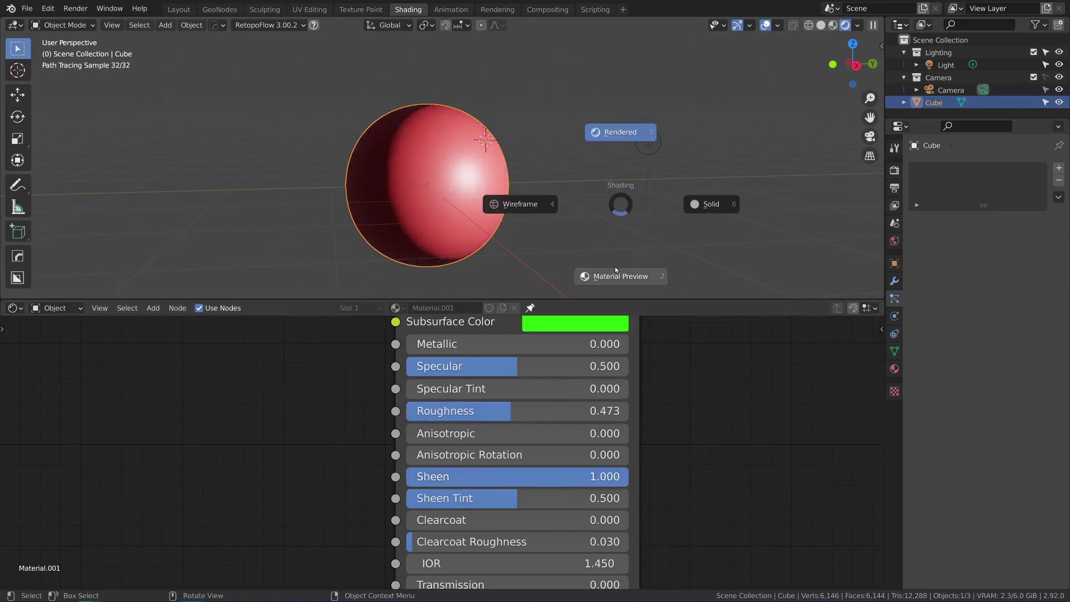
pyautogui.click(617, 268)
pyautogui.click(618, 279)
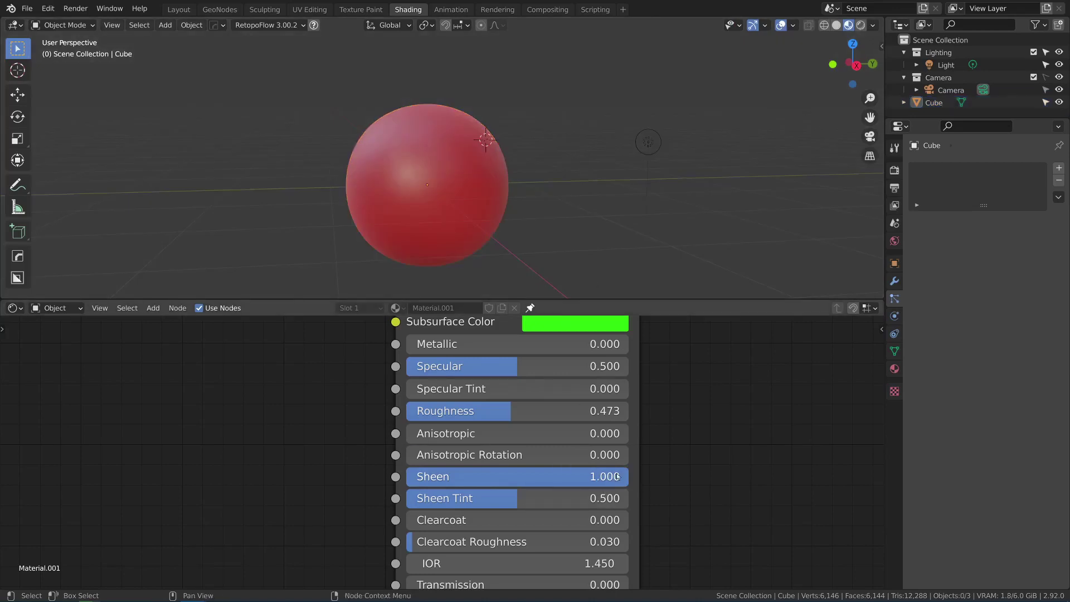
pyautogui.moveTo(623, 477)
pyautogui.mouseDown()
pyautogui.moveTo(441, 476)
pyautogui.moveTo(628, 477)
pyautogui.mouseUp()
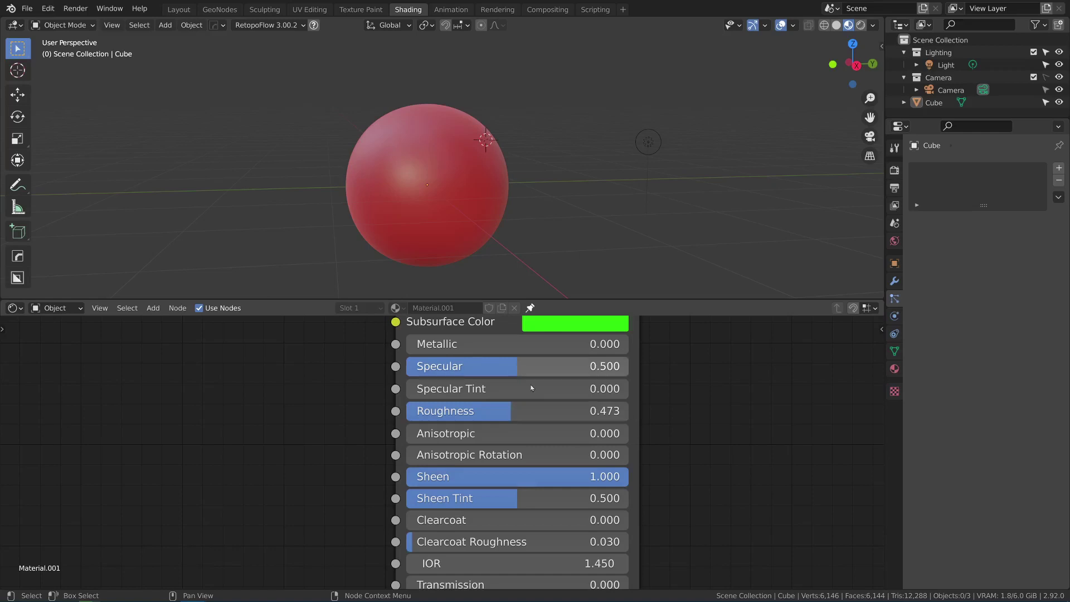
pyautogui.moveTo(580, 477); pyautogui.dragTo(646, 474)
pyautogui.click(552, 475)
# - Lower the Sheen Tint to 0 for comparison, and raise it to 1.000
pyautogui.click(601, 496)
pyautogui.moveTo(553, 500); pyautogui.dragTo(420, 478)
pyautogui.moveTo(547, 399); pyautogui.dragTo(547, 414, button='middle')
pyautogui.keyDown('shift'); pyautogui.scroll(3, 548, 414); pyautogui.keyUp('shift')
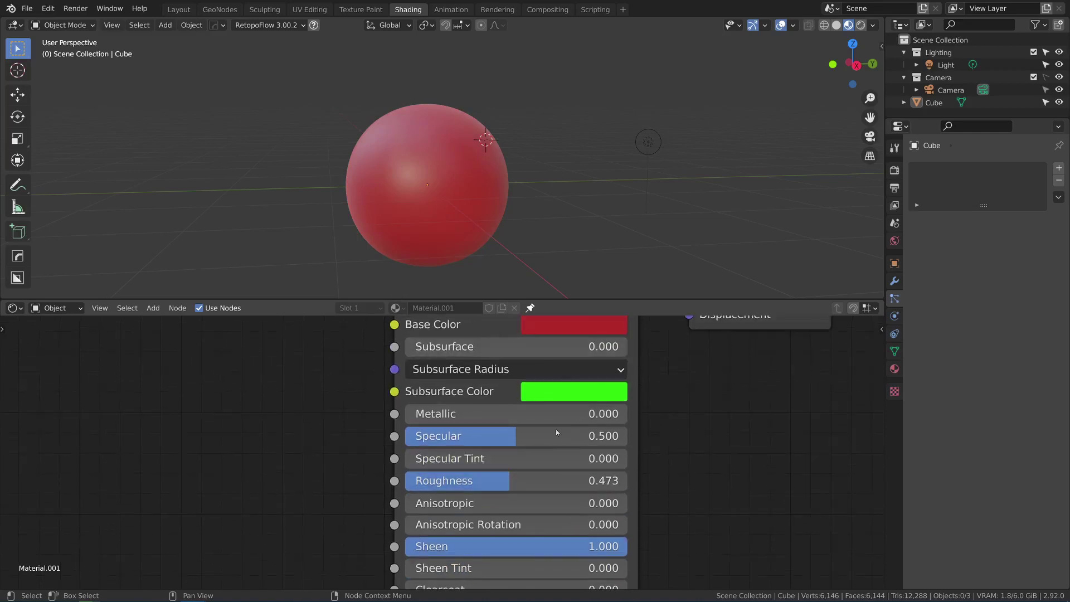
pyautogui.keyDown('shift'); pyautogui.scroll(-5, 562, 345); pyautogui.keyUp('shift')
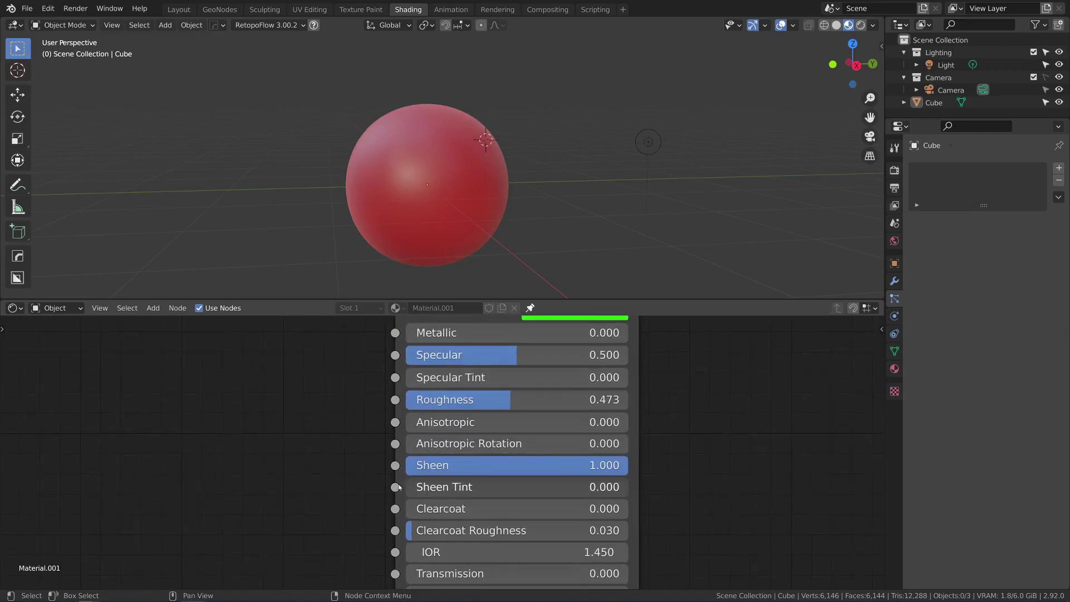
pyautogui.moveTo(399, 487); pyautogui.dragTo(748, 513)
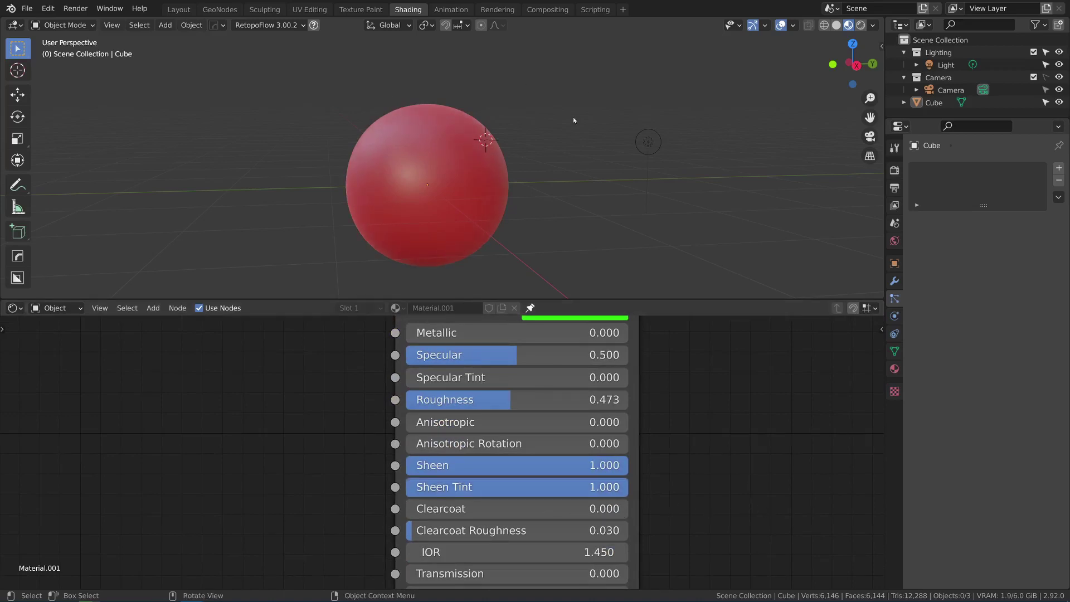
# - Reset the material's Sheen to 0 and set the Sheen Tint to 0.512
pyautogui.moveTo(641, 336); pyautogui.dragTo(609, 473, button='middle')
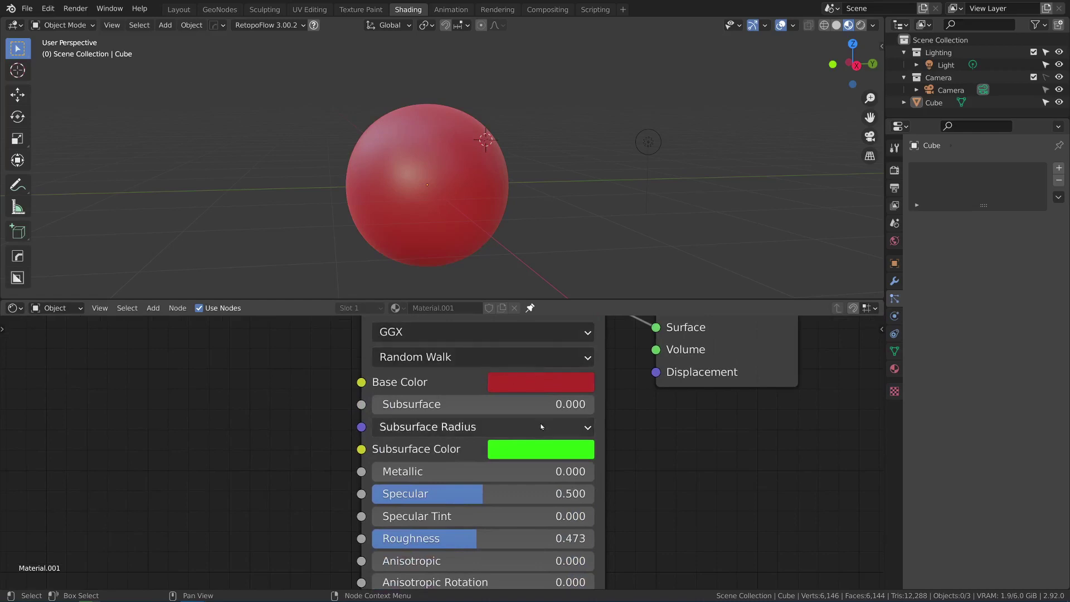
pyautogui.moveTo(556, 579); pyautogui.dragTo(561, 400, button='middle')
pyautogui.moveTo(560, 424); pyautogui.dragTo(560, 419, button='middle')
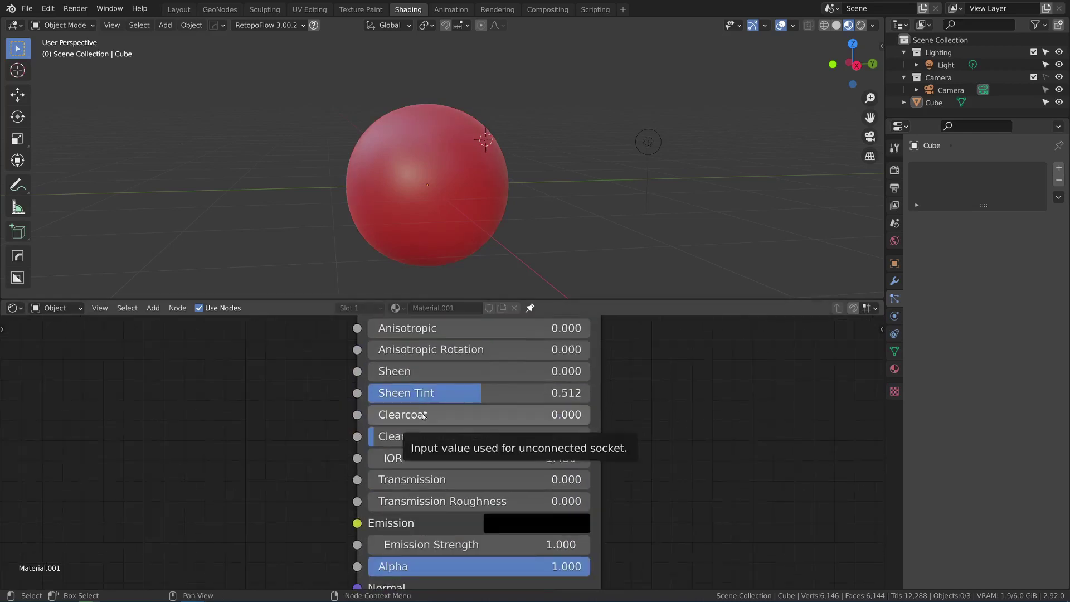
# - Raise the material's Clearcoat to 1.000 and view the glossy layer on the sphere up close
pyautogui.moveTo(424, 416); pyautogui.dragTo(593, 424)
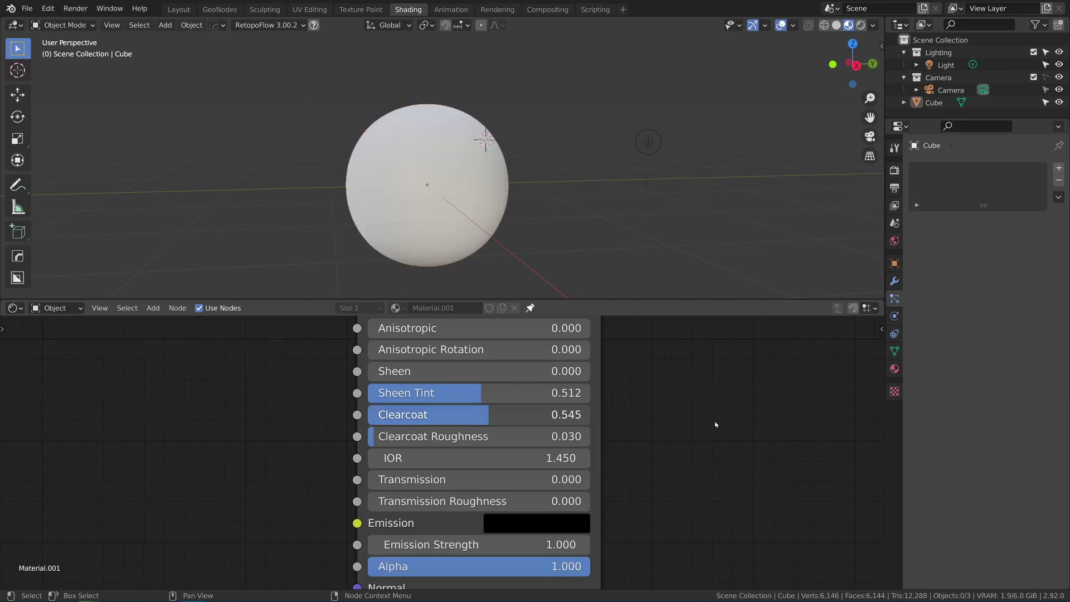
pyautogui.moveTo(717, 425); pyautogui.dragTo(718, 425)
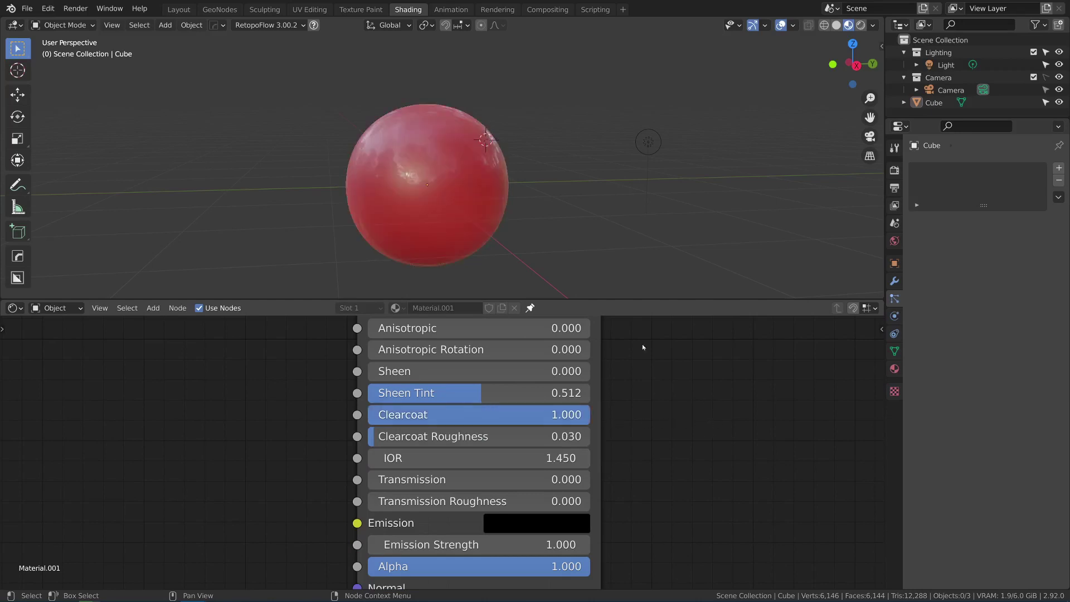
pyautogui.moveTo(422, 189); pyautogui.dragTo(453, 180, button='middle')
pyautogui.scroll(2, 453, 181)
# - Try a Roughness of 0.591 under the clearcoat, and set Roughness to 0.464 and Clearcoat Roughness to 0.069
pyautogui.moveTo(454, 390); pyautogui.dragTo(448, 484, button='middle')
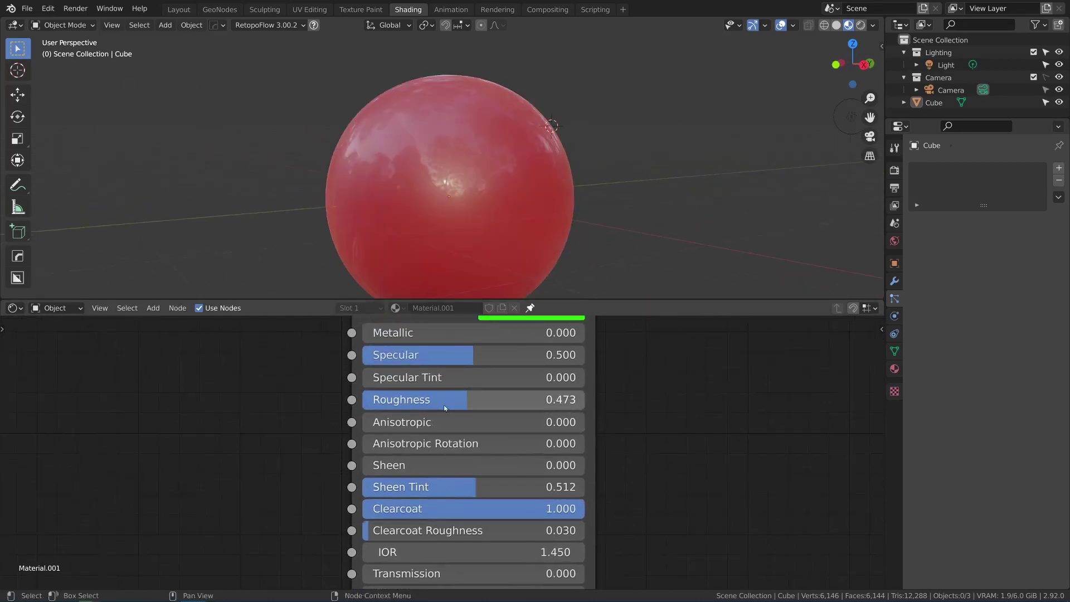
pyautogui.moveTo(445, 406)
pyautogui.mouseDown()
pyautogui.moveTo(382, 399)
pyautogui.moveTo(483, 398)
pyautogui.moveTo(453, 390)
pyautogui.mouseUp()
pyautogui.moveTo(534, 220); pyautogui.dragTo(509, 215, button='middle')
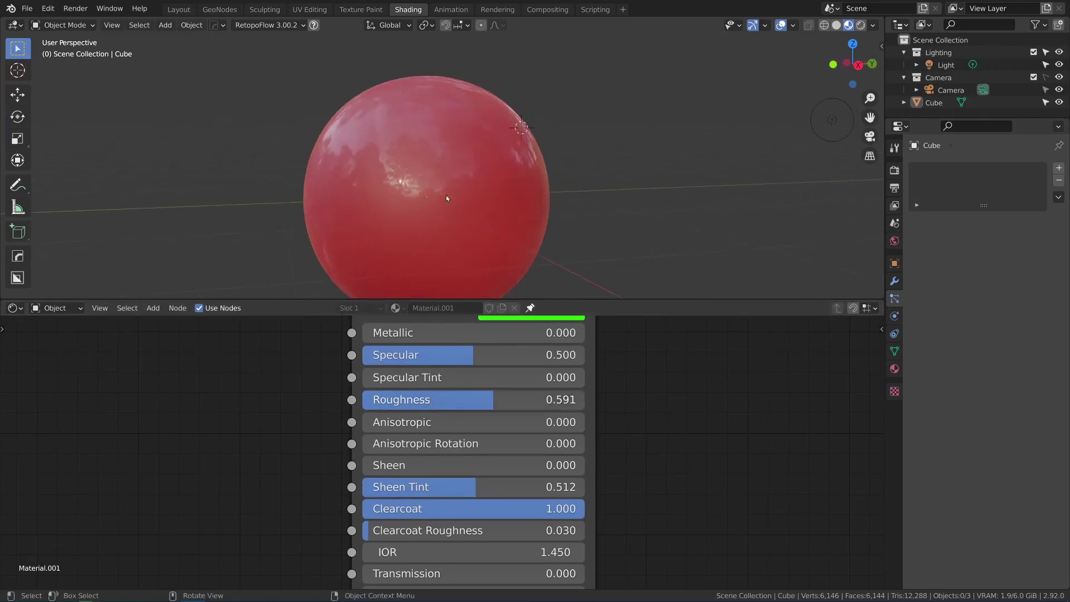
pyautogui.moveTo(483, 388); pyautogui.dragTo(437, 417)
pyautogui.moveTo(387, 530); pyautogui.dragTo(412, 464, button='middle')
pyautogui.moveTo(412, 464)
pyautogui.mouseDown()
pyautogui.moveTo(555, 465)
pyautogui.moveTo(397, 465)
pyautogui.mouseUp()
# - Raise the material's Metallic value to 0.706 and view the clearcoated sphere from another side
pyautogui.moveTo(494, 368); pyautogui.dragTo(473, 467, button='middle')
pyautogui.moveTo(446, 368); pyautogui.dragTo(635, 392)
pyautogui.moveTo(598, 266); pyautogui.dragTo(571, 254, button='middle')
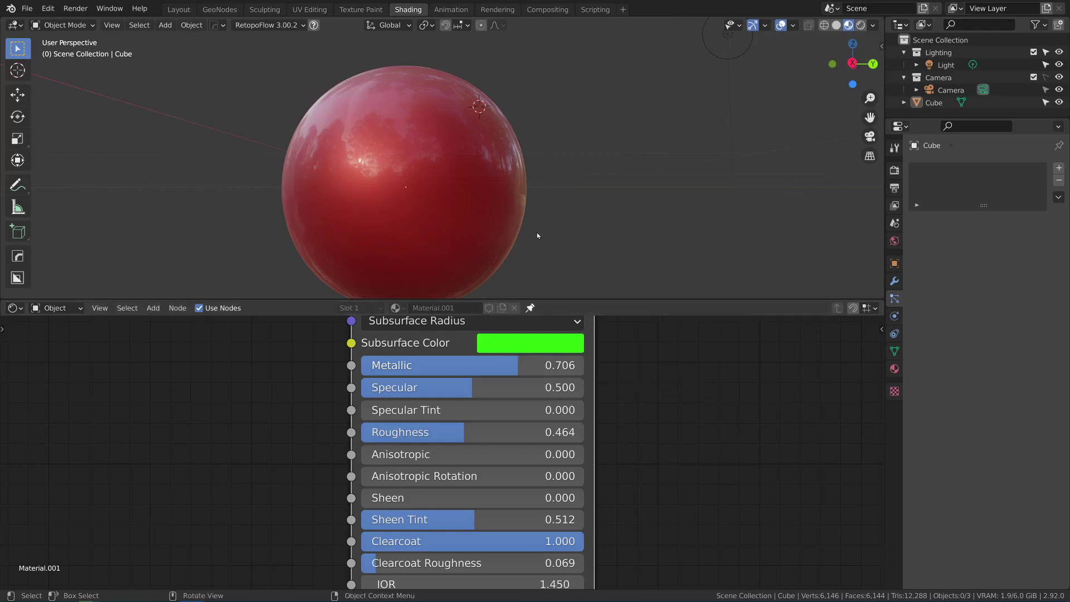
# - Reset the material's Metallic and Clearcoat values to 0
pyautogui.moveTo(487, 373)
pyautogui.mouseDown()
pyautogui.moveTo(453, 373)
pyautogui.moveTo(499, 376)
pyautogui.moveTo(485, 375)
pyautogui.mouseUp()
pyautogui.moveTo(476, 231)
pyautogui.mouseDown(button='middle')
pyautogui.moveTo(399, 241)
pyautogui.moveTo(485, 232)
pyautogui.mouseUp(button='middle')
pyautogui.moveTo(504, 366); pyautogui.dragTo(361, 365)
pyautogui.scroll(-3, 546, 213)
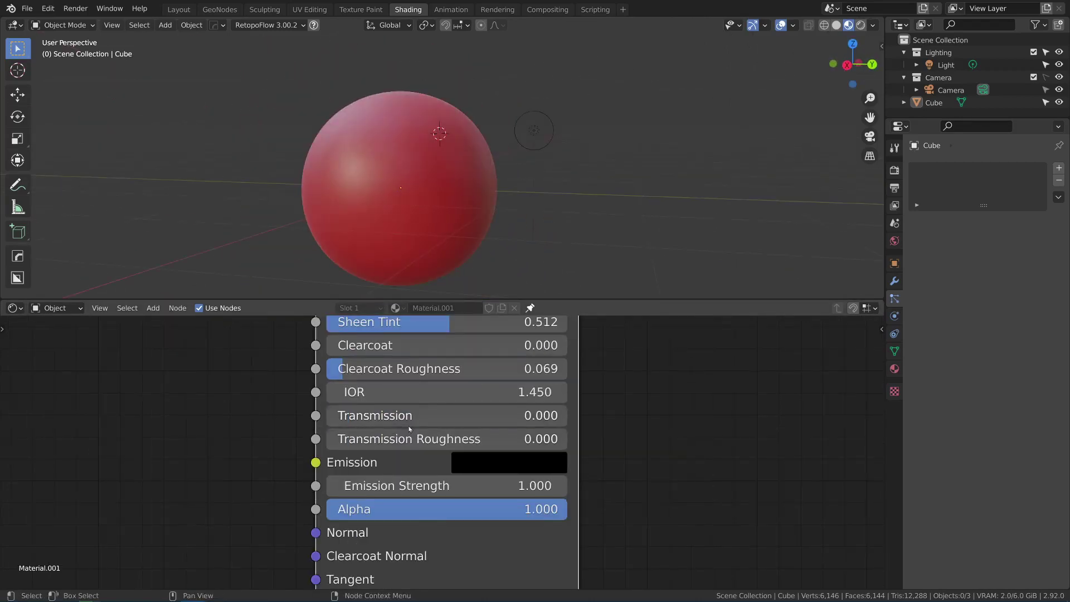
# - Make the material transmissive with Transmission 1.000, IOR 2.098 and Transmission Roughness 0.042
pyautogui.moveTo(410, 423); pyautogui.dragTo(715, 440)
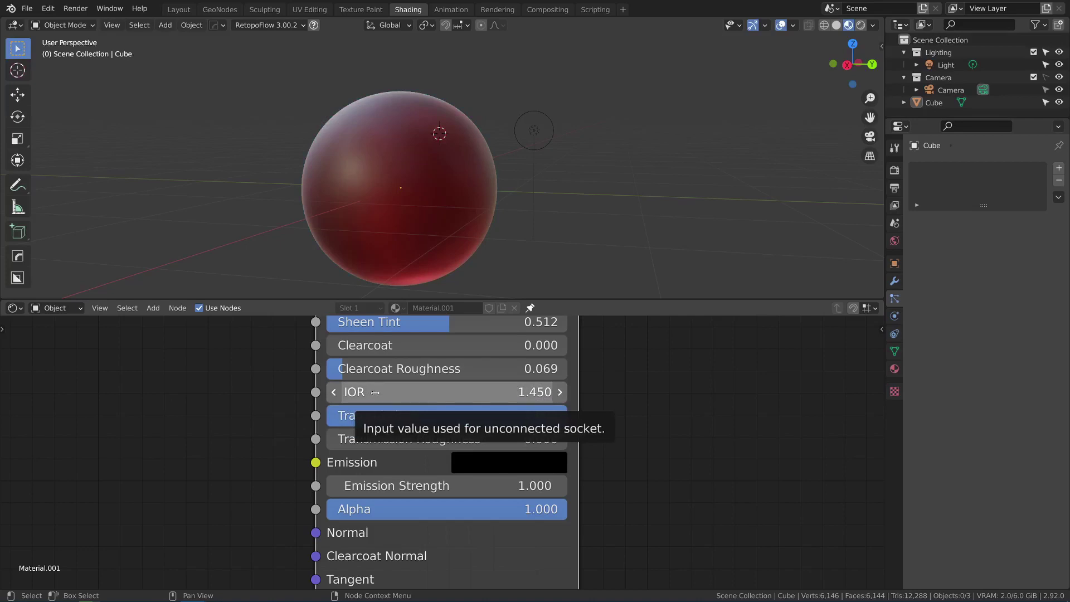
pyautogui.moveTo(375, 392)
pyautogui.mouseDown()
pyautogui.moveTo(409, 393)
pyautogui.moveTo(392, 390)
pyautogui.mouseUp()
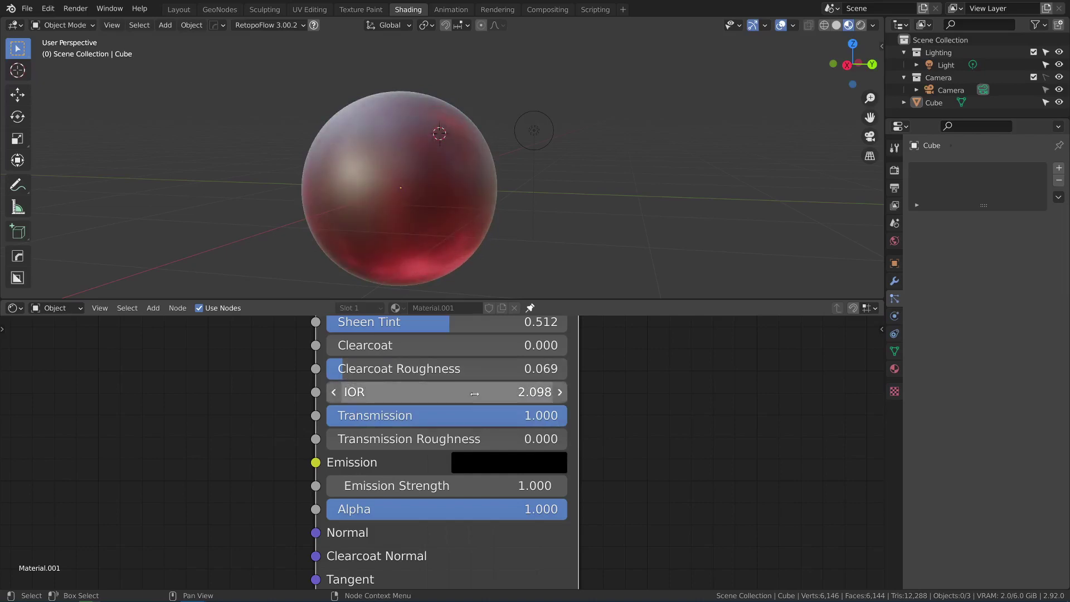
pyautogui.moveTo(446, 436); pyautogui.dragTo(566, 438)
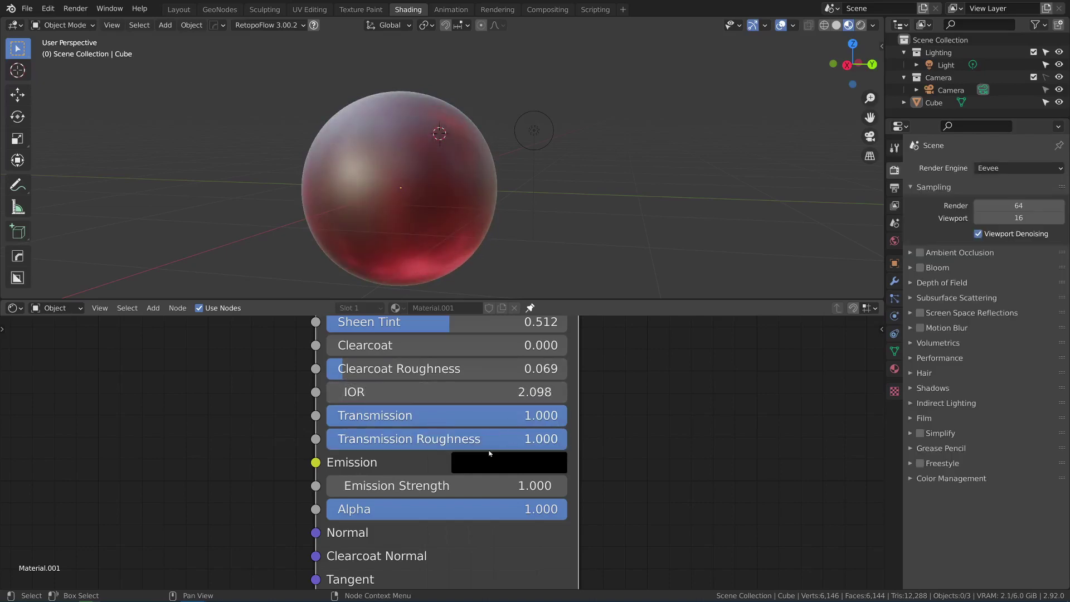
pyautogui.moveTo(489, 452)
pyautogui.mouseDown()
pyautogui.moveTo(264, 405)
pyautogui.moveTo(458, 404)
pyautogui.moveTo(213, 405)
pyautogui.mouseUp()
# - Preview the sphere with the Cycles engine in rendered shading, and reset Transmission and Transmission Roughness to 0
pyautogui.click(993, 170)
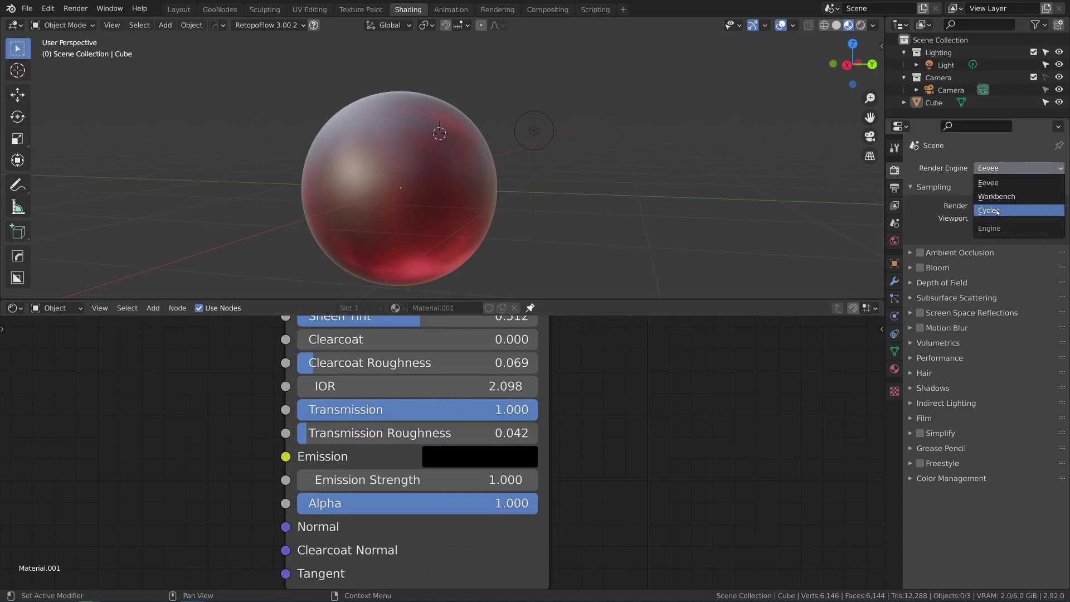
pyautogui.click(997, 211)
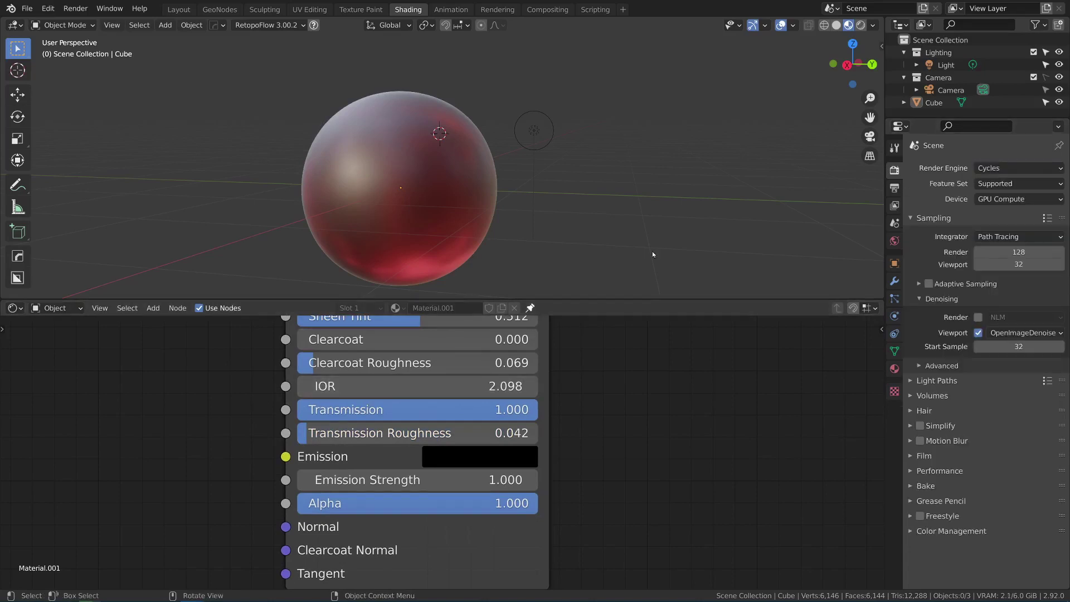
pyautogui.press('z')
pyautogui.moveTo(441, 428); pyautogui.dragTo(225, 398)
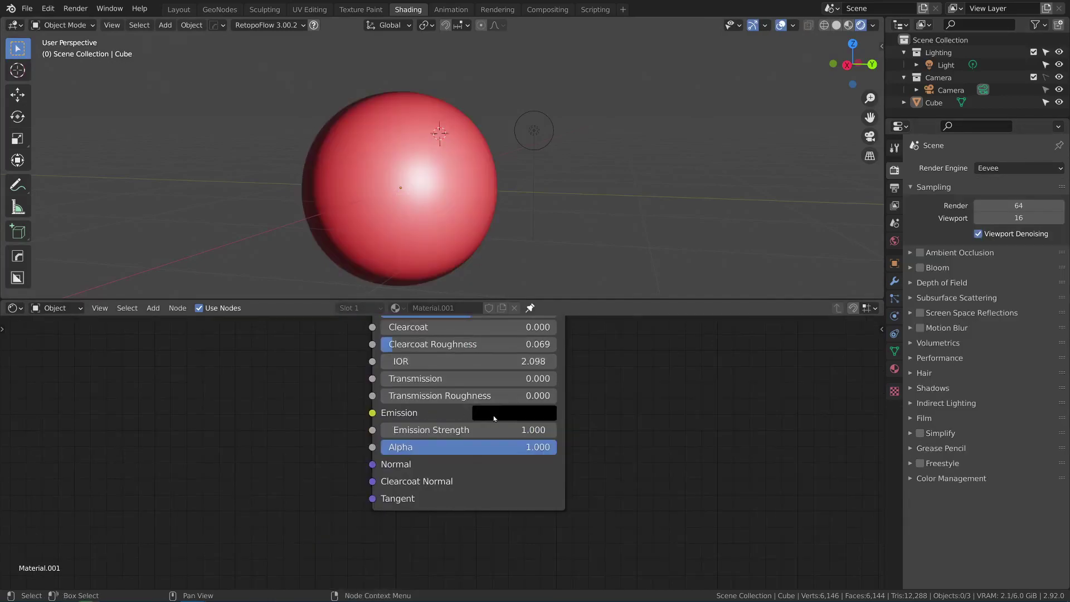
# - Give the material a blue-violet Emission color with a value of about 0.368 and an Emission Strength of 19.768
pyautogui.click(494, 418)
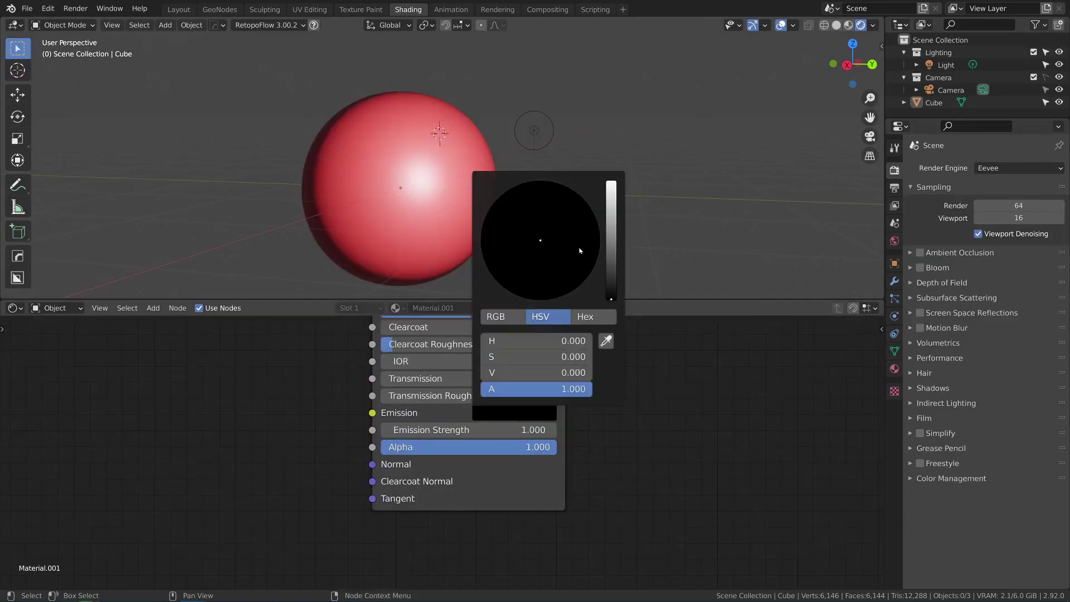
pyautogui.moveTo(610, 268); pyautogui.dragTo(633, 223)
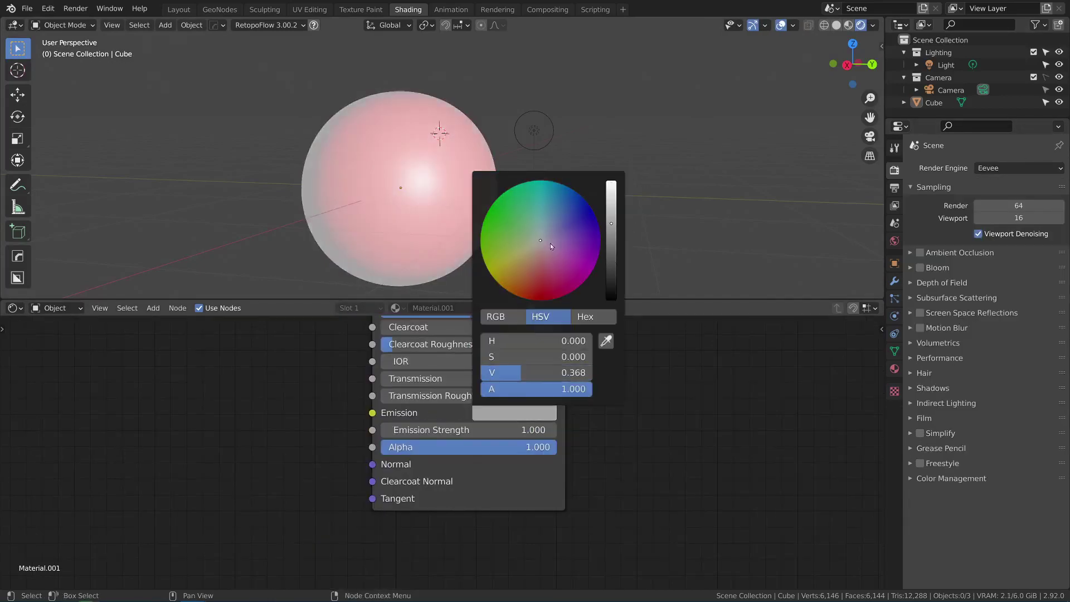
pyautogui.click(511, 206)
pyautogui.moveTo(512, 206); pyautogui.dragTo(581, 222)
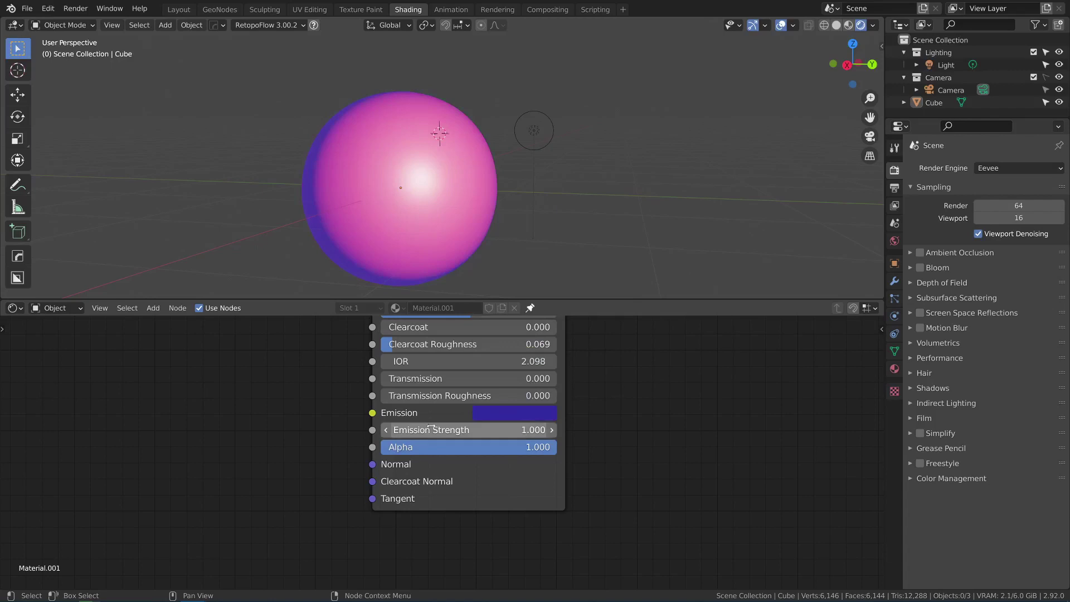
pyautogui.moveTo(433, 428); pyautogui.dragTo(462, 422)
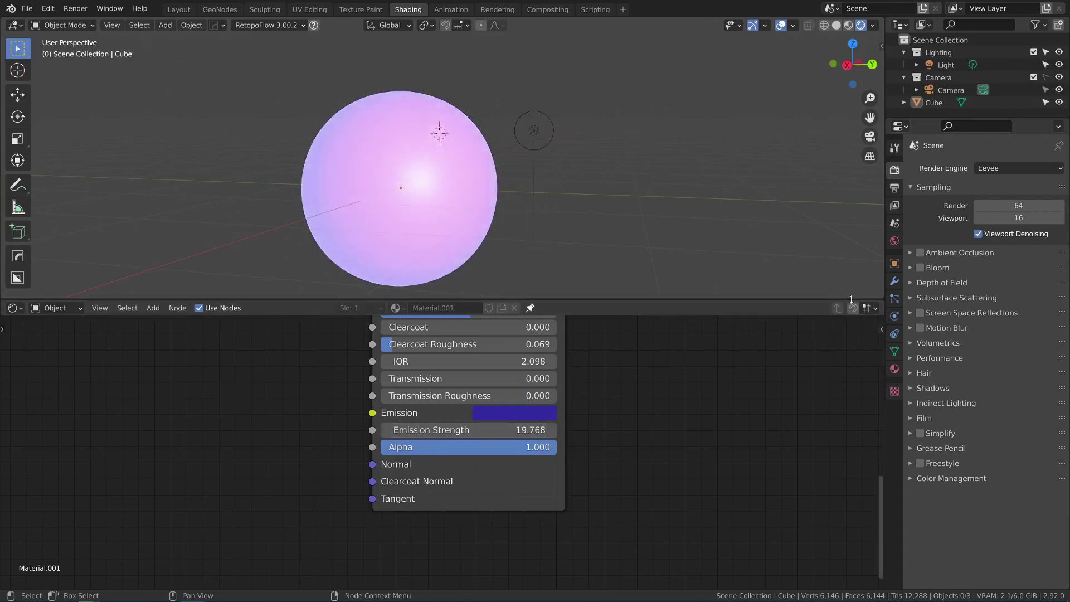
# - Enable Bloom for the glowing sphere and move a plane into place beside it to receive the emission
pyautogui.click(920, 268)
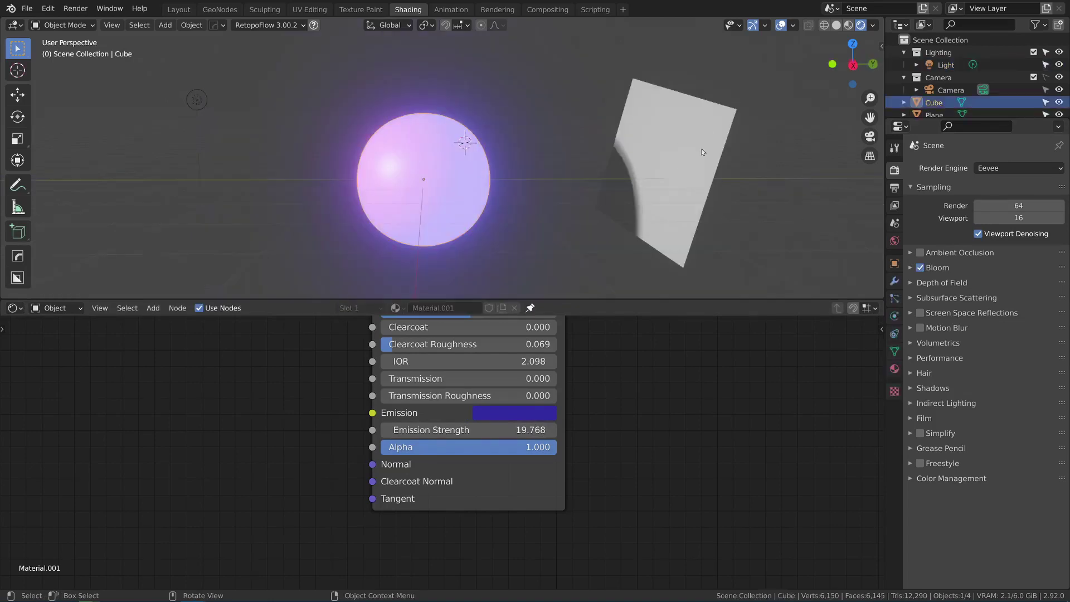
pyautogui.click(664, 154)
pyautogui.press('g')
pyautogui.click(644, 162)
pyautogui.moveTo(438, 176)
pyautogui.mouseDown(button='middle')
pyautogui.moveTo(458, 181)
pyautogui.moveTo(443, 166)
pyautogui.mouseUp(button='middle')
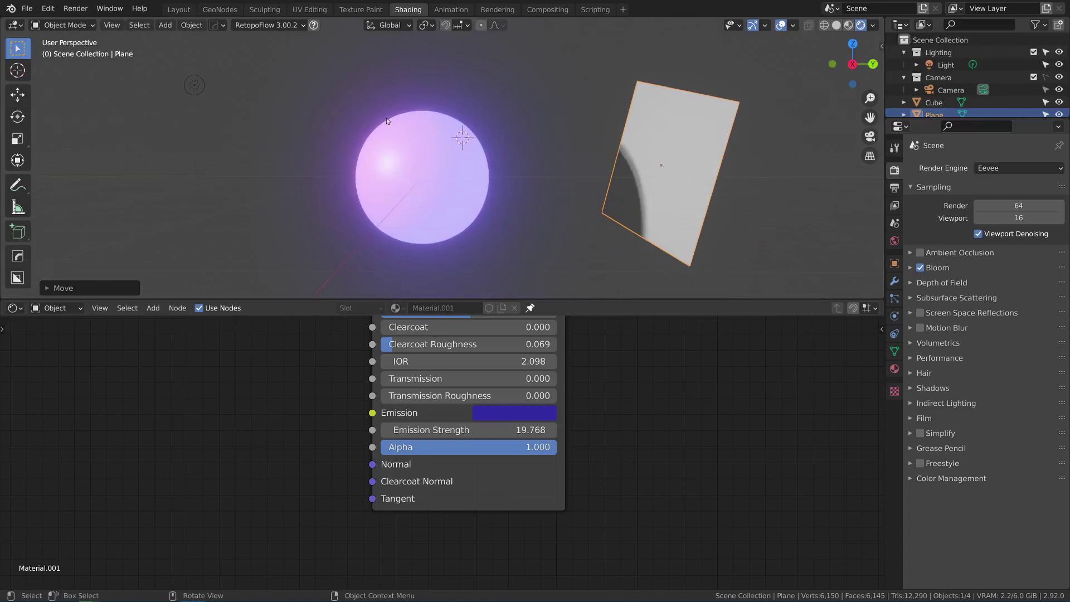
# - Switch the render engine to Cycles and set the sphere's Emission Strength to 100 to check the light cast on the plane
pyautogui.click(1018, 168)
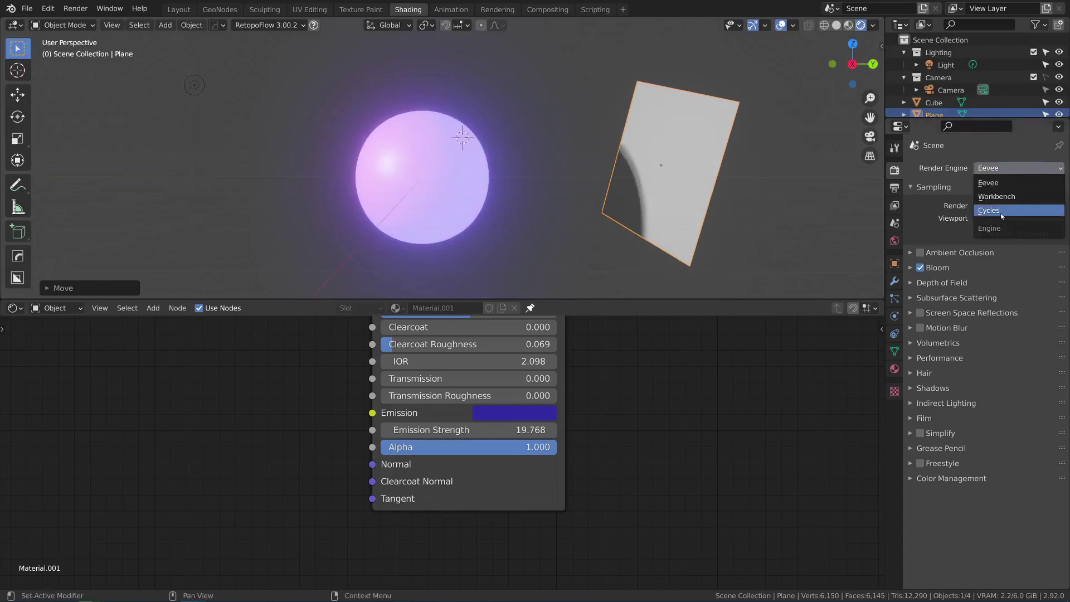
pyautogui.click(1001, 213)
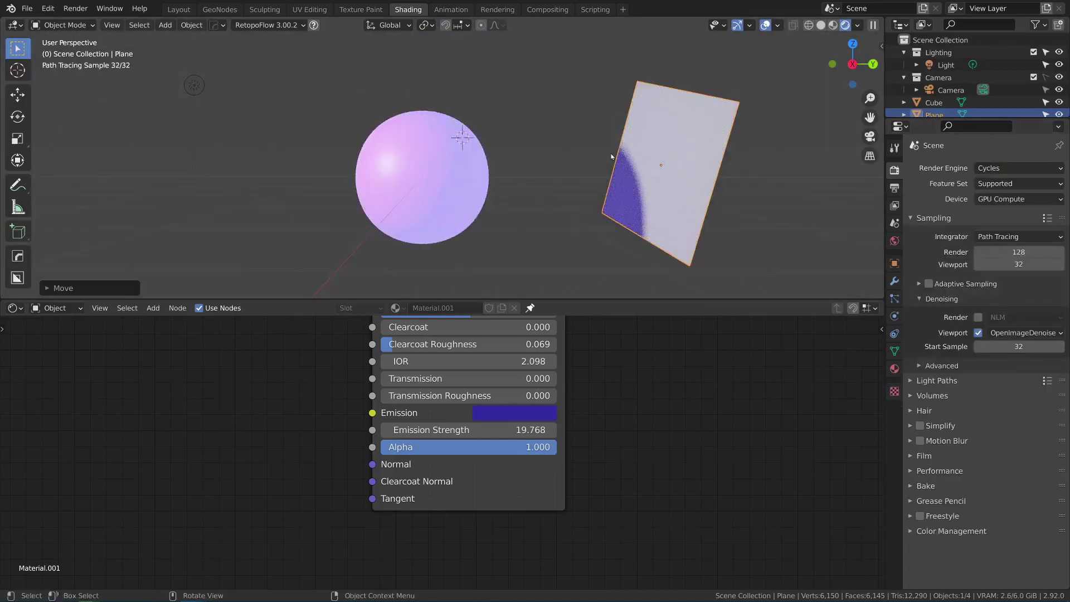
pyautogui.click(392, 177)
pyautogui.doubleClick(446, 430)
pyautogui.write('100')
pyautogui.press('Return')
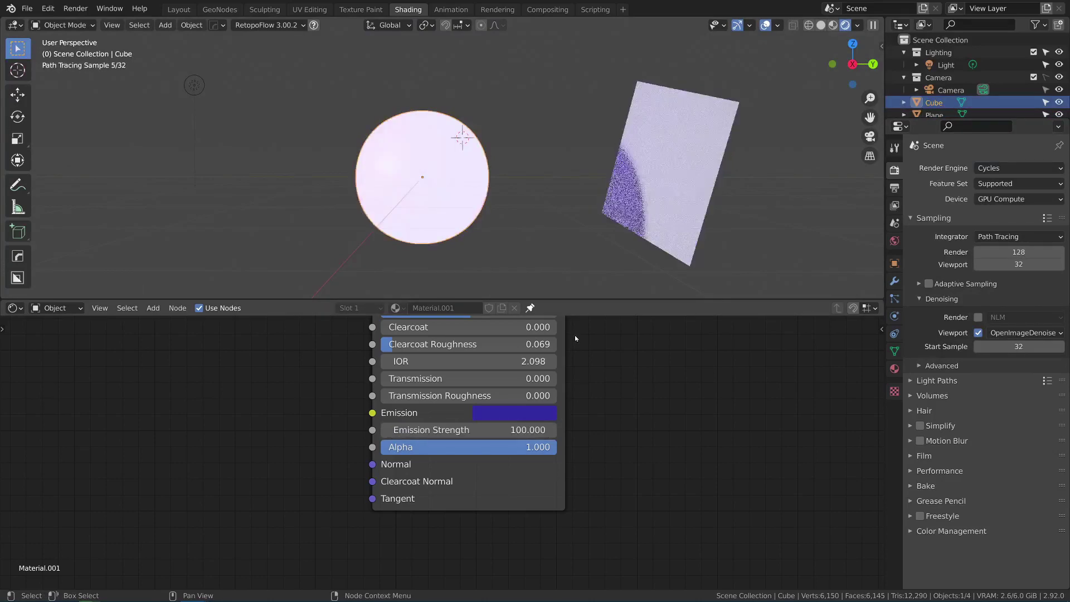
pyautogui.click(640, 212)
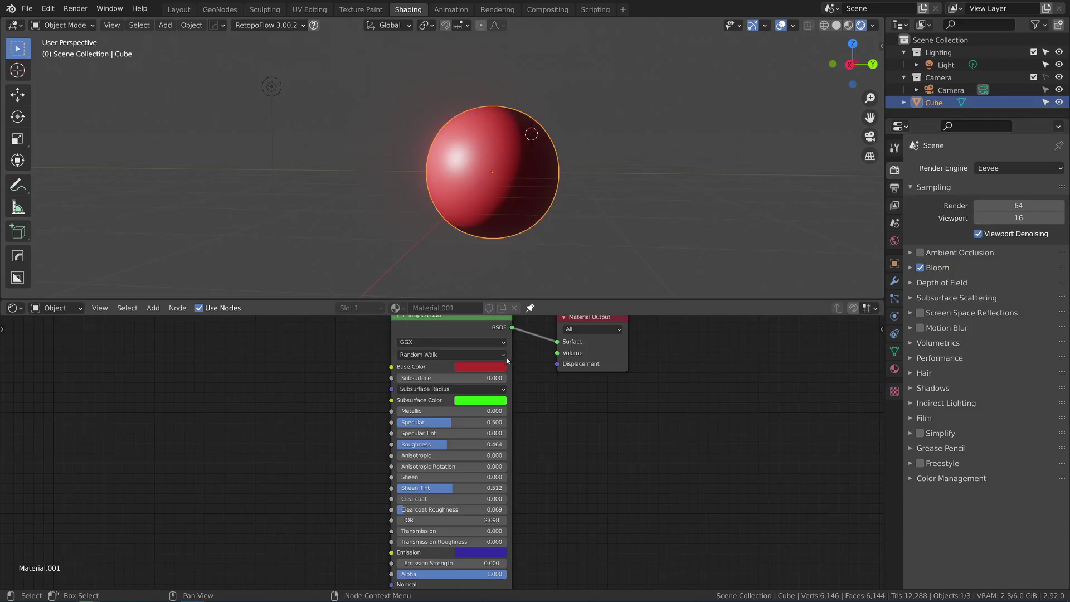
pyautogui.click(493, 344)
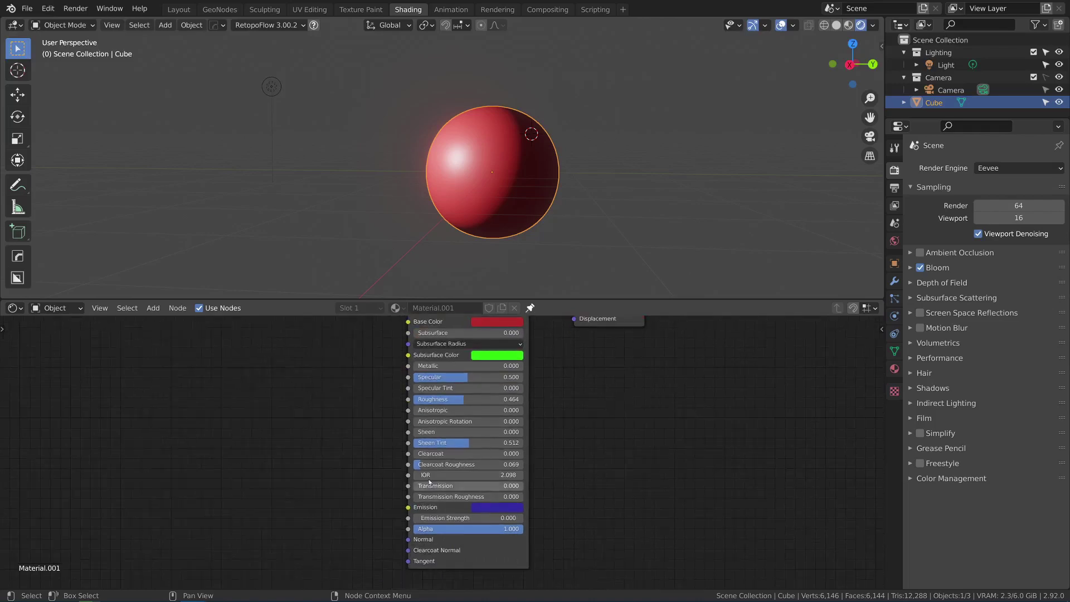
# - Alternate the Principled BSDF's distribution between GGX and Multiscatter GGX, ending on Multiscatter GGX
pyautogui.scroll(2, 498, 472)
pyautogui.keyDown('shift'); pyautogui.scroll(5, 514, 406); pyautogui.keyUp('shift')
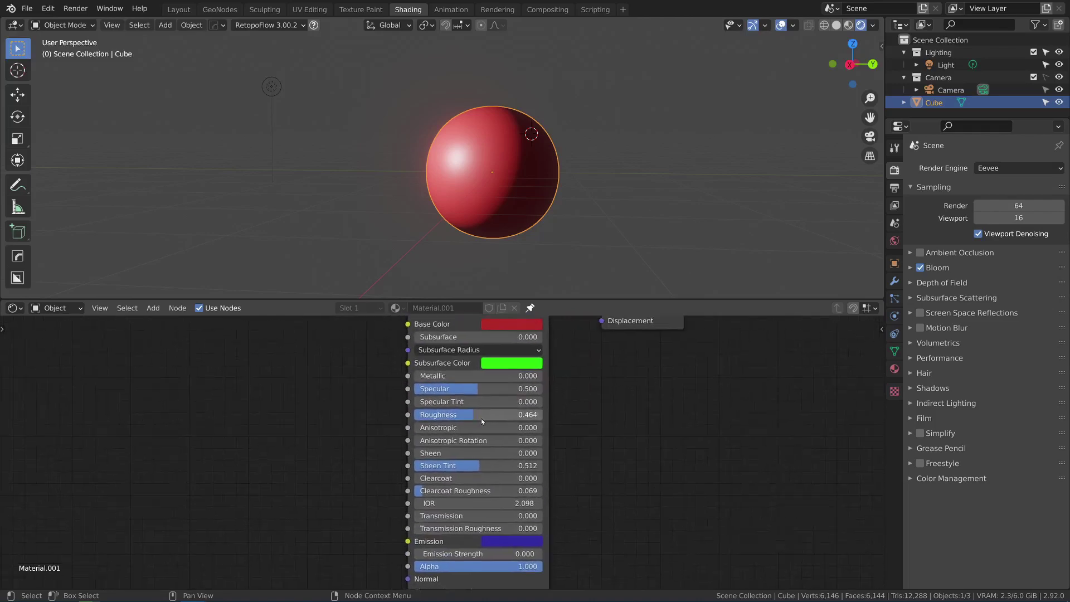
pyautogui.click(470, 384)
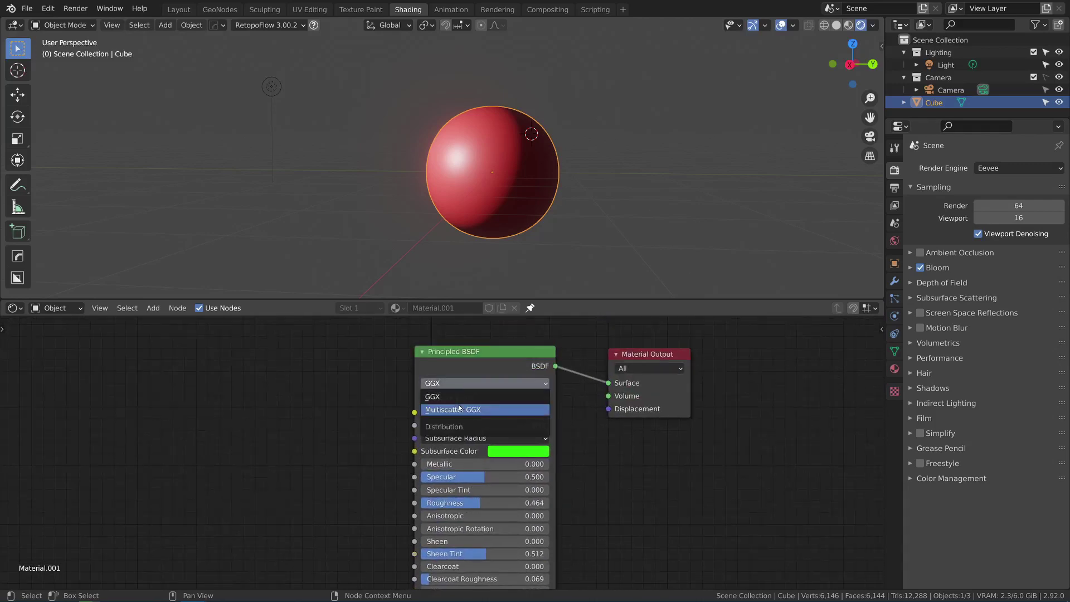
pyautogui.click(468, 409)
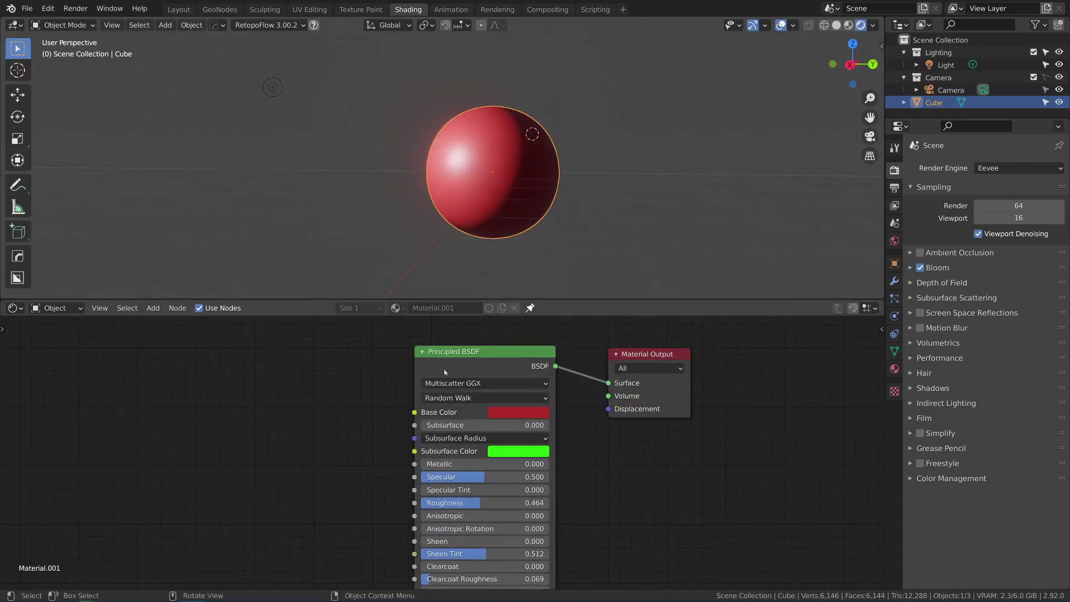
pyautogui.click(471, 383)
pyautogui.click(466, 369)
pyautogui.click(451, 383)
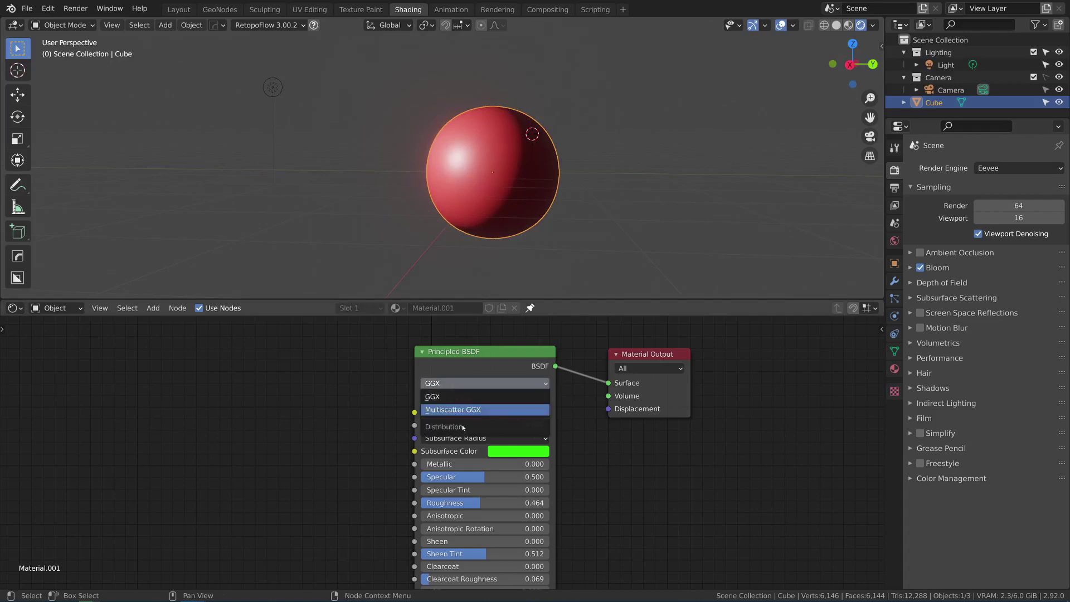
pyautogui.click(468, 412)
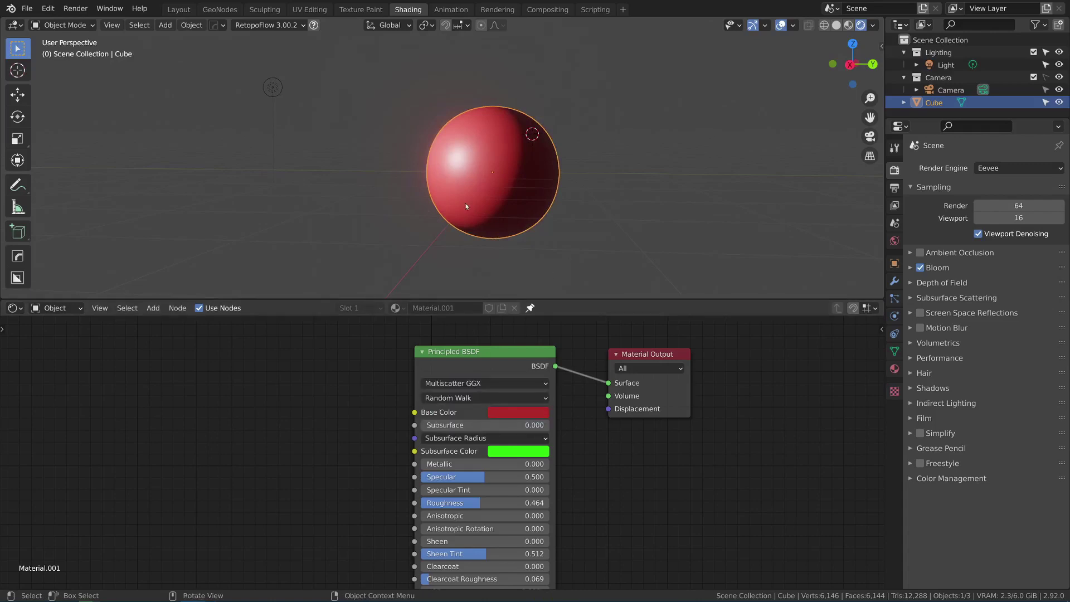
pyautogui.click(464, 385)
pyautogui.click(466, 397)
pyautogui.click(472, 382)
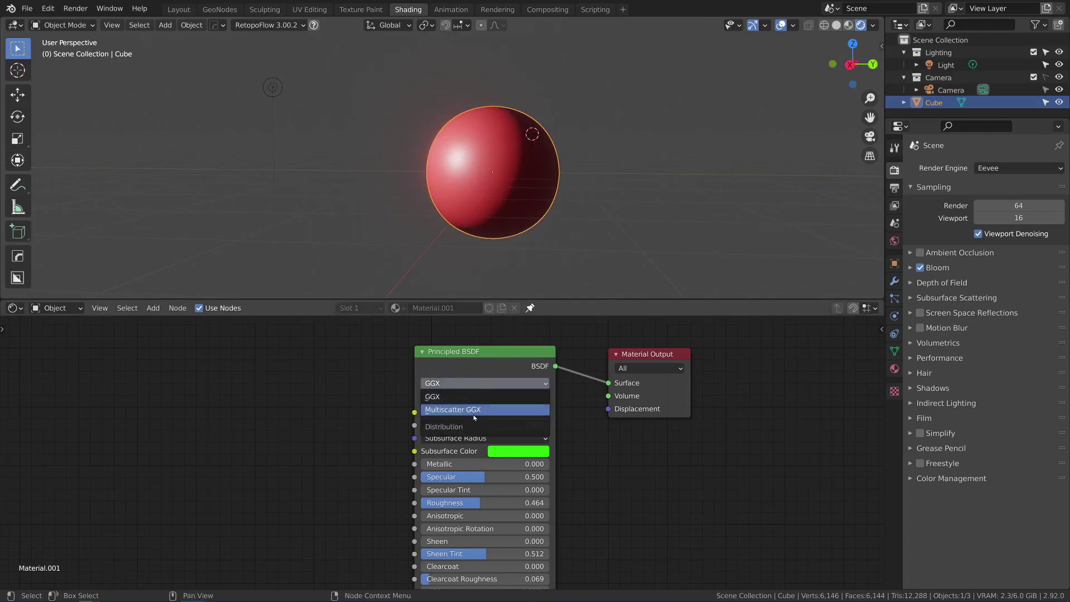
pyautogui.click(453, 410)
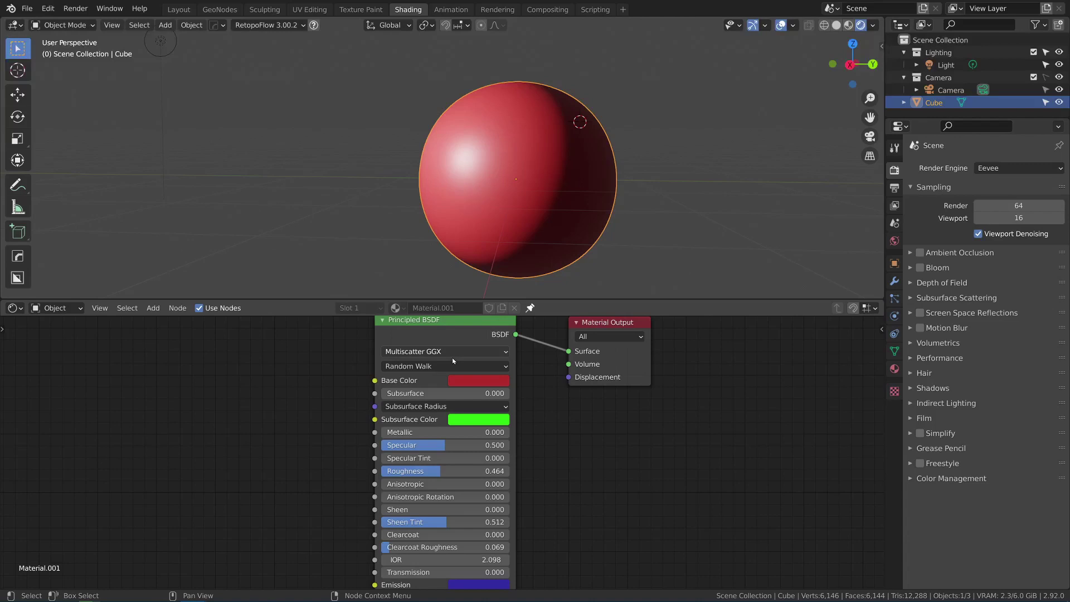
# - Raise Roughness to 0.903 and compare the GGX distribution with Multiscatter GGX on the red sphere
pyautogui.moveTo(439, 470); pyautogui.dragTo(503, 475)
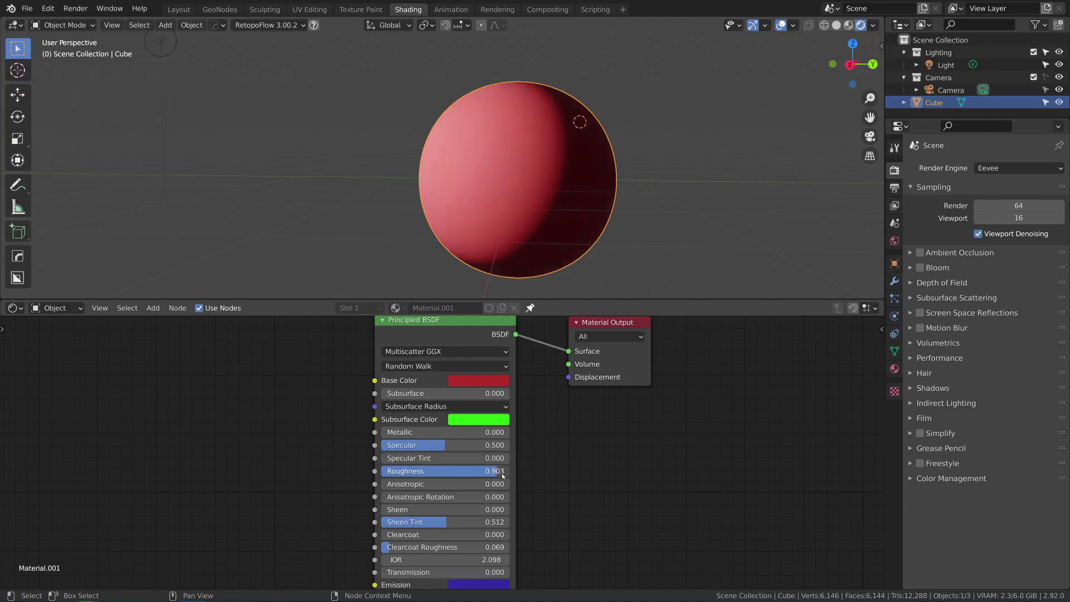
pyautogui.click(476, 353)
pyautogui.click(474, 366)
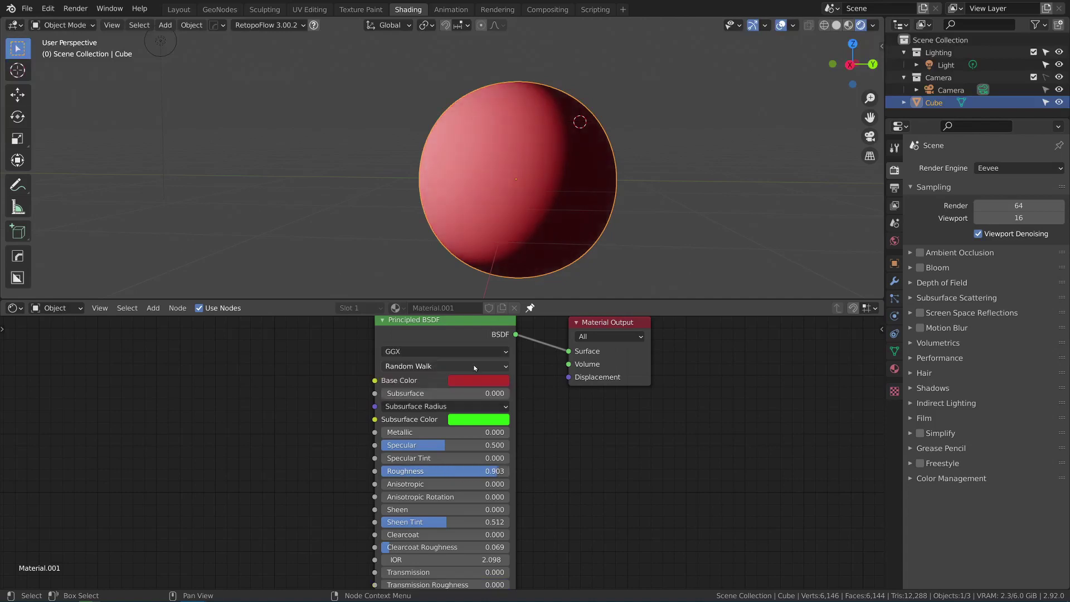
pyautogui.click(474, 352)
pyautogui.click(472, 369)
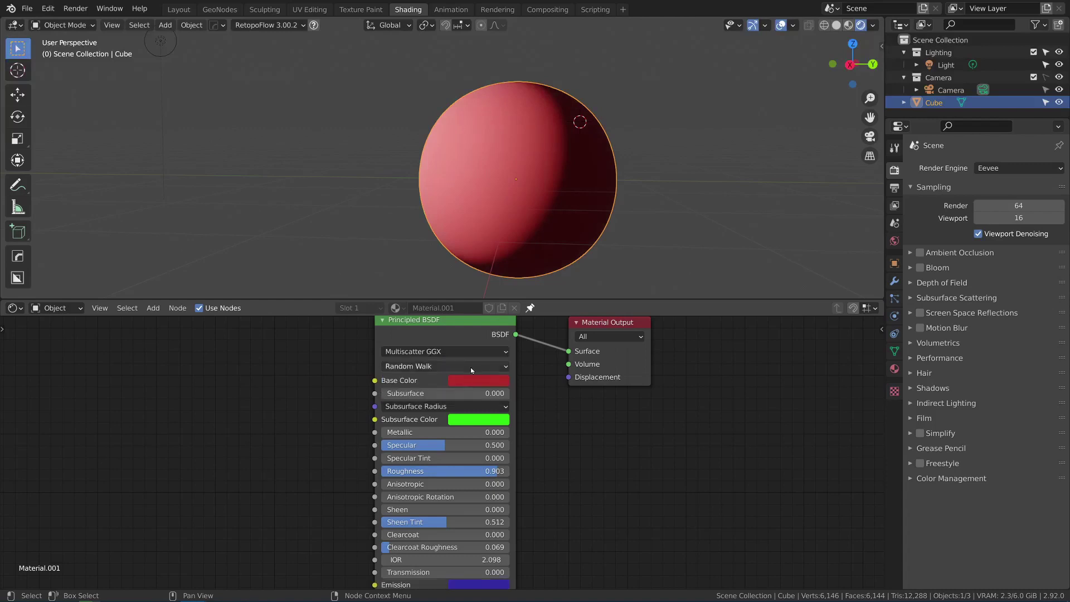
pyautogui.moveTo(516, 445); pyautogui.dragTo(517, 415, button='middle')
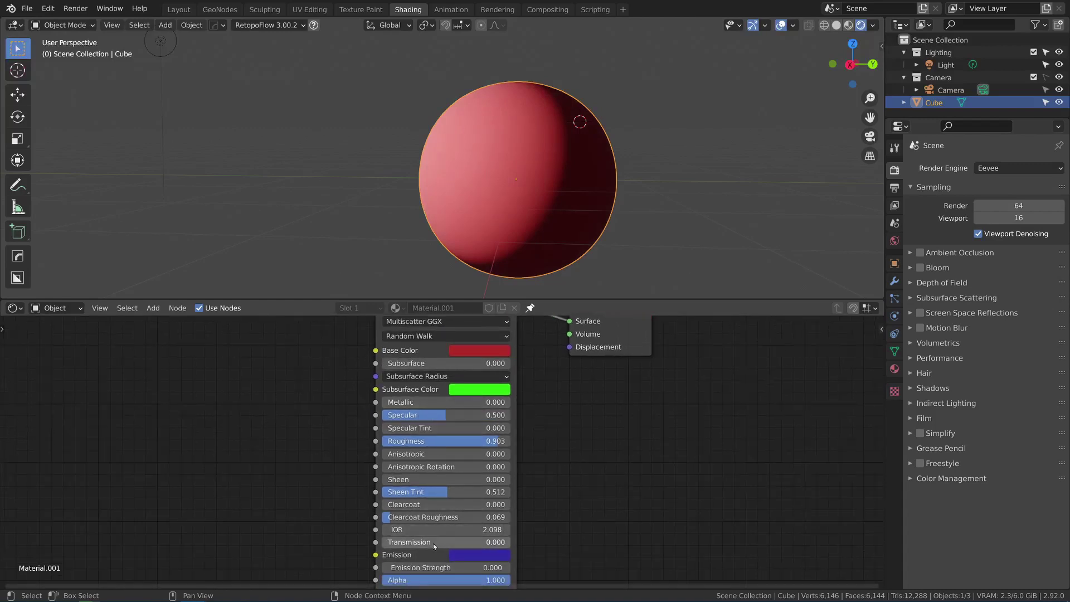
# - Make the material metallic with Metallic 1.000 and Roughness 0.173, and compare both distributions, ending on GGX
pyautogui.keyDown('shift'); pyautogui.scroll(3, 426, 467); pyautogui.keyUp('shift')
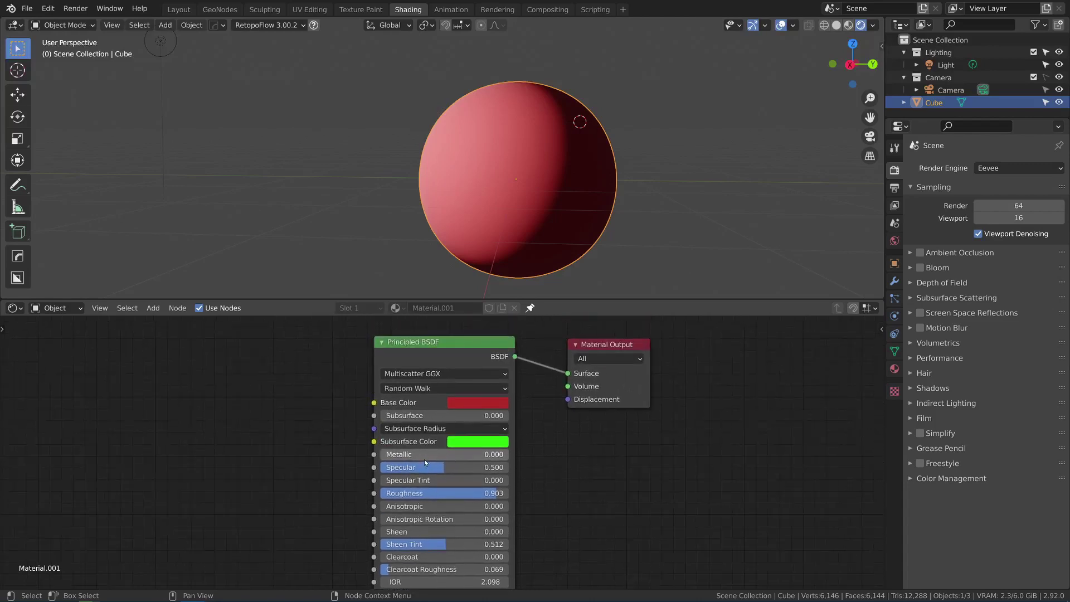
pyautogui.moveTo(414, 454); pyautogui.dragTo(603, 466)
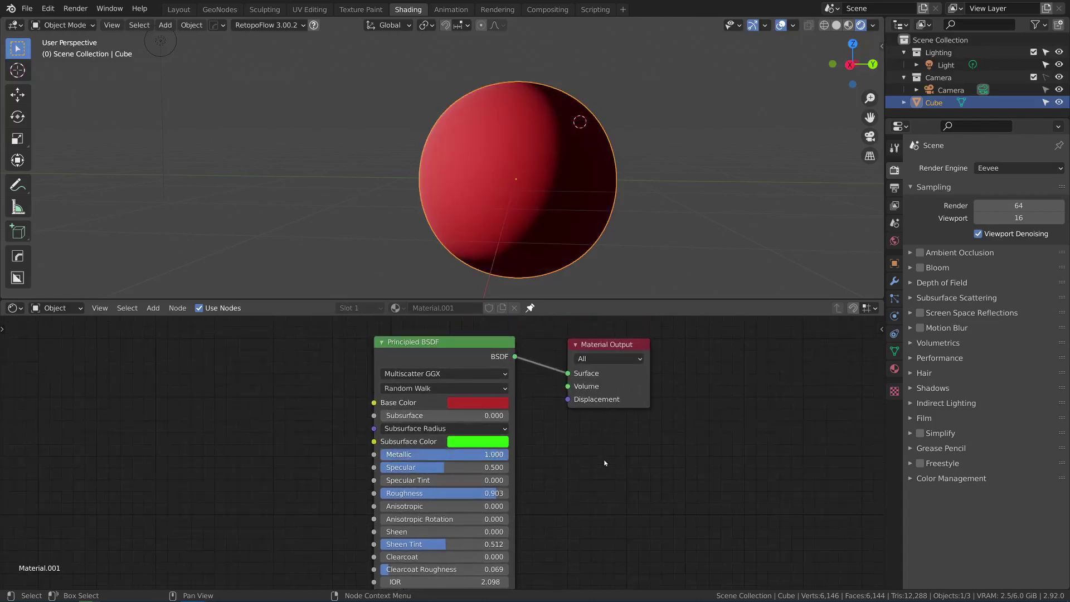
pyautogui.moveTo(562, 193); pyautogui.dragTo(556, 198, button='middle')
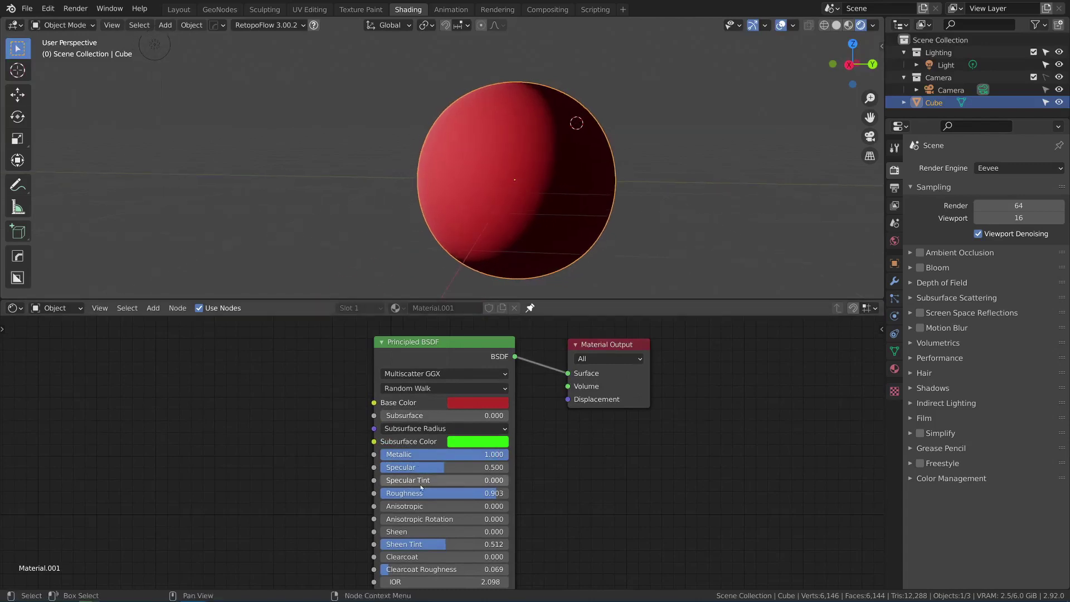
pyautogui.moveTo(463, 492); pyautogui.dragTo(369, 490)
pyautogui.click(446, 374)
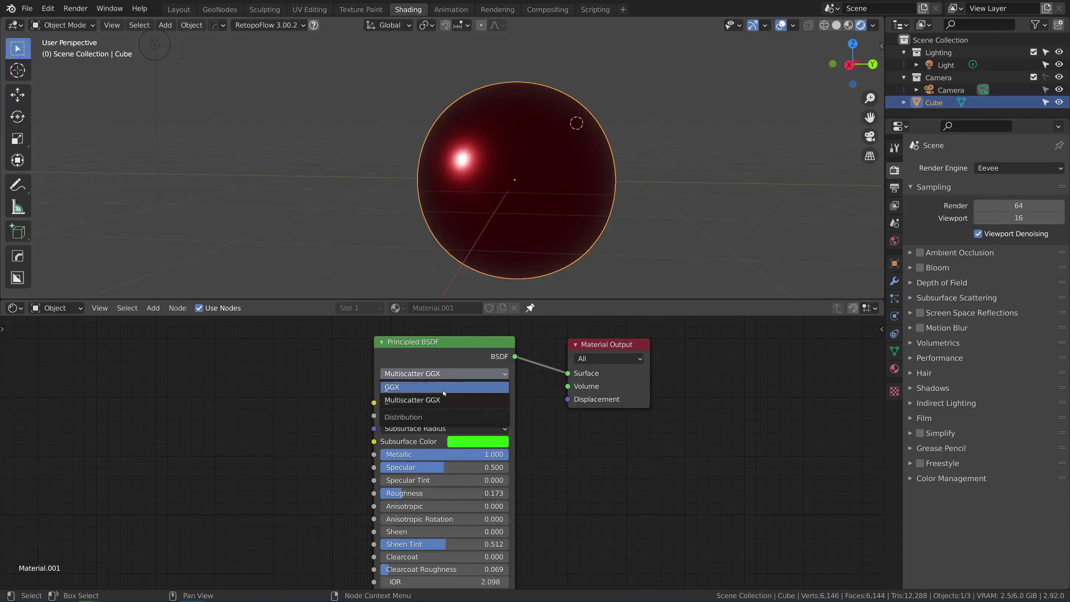
pyautogui.click(442, 389)
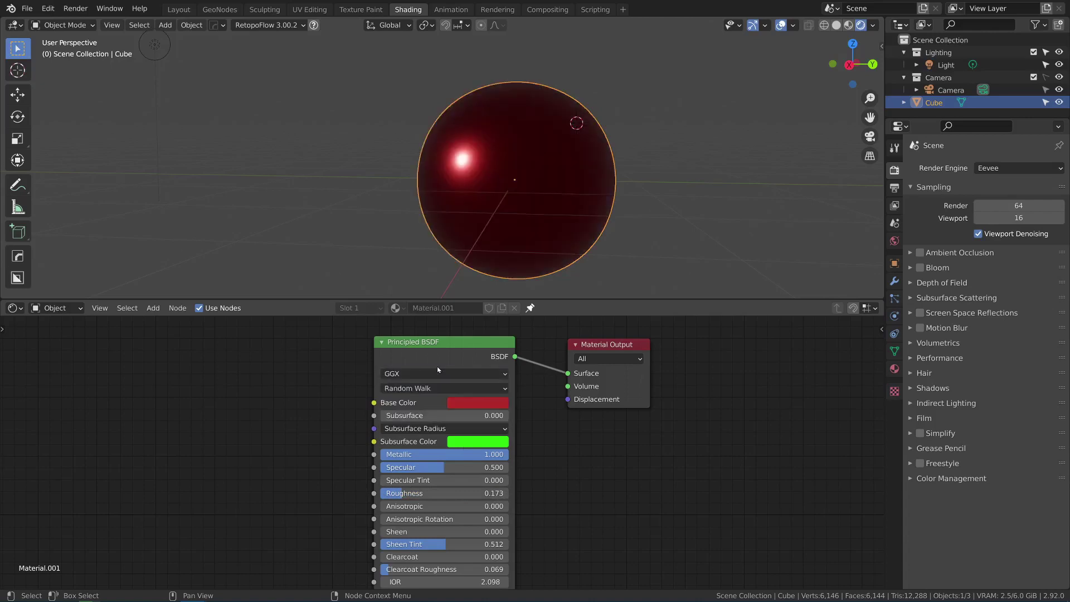
pyautogui.click(432, 370)
pyautogui.click(430, 400)
pyautogui.click(431, 373)
pyautogui.click(430, 389)
# - Raise the metallic material's Roughness to 0.870 and compare both distributions, ending on Multiscatter GGX
pyautogui.moveTo(409, 493); pyautogui.dragTo(494, 494)
pyautogui.click(426, 374)
pyautogui.click(426, 400)
pyautogui.click(426, 374)
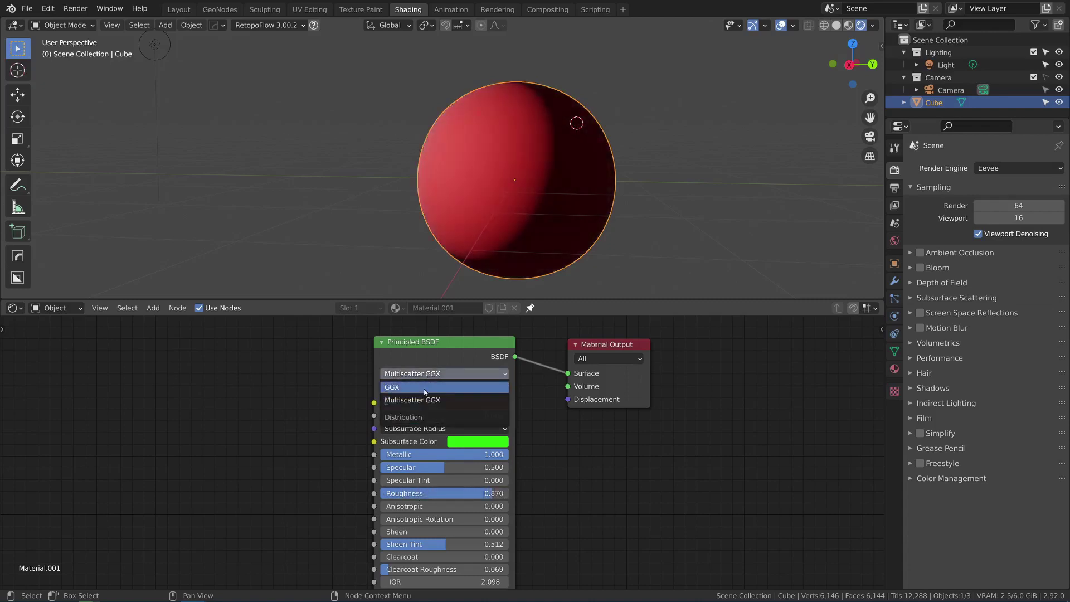
pyautogui.click(425, 387)
pyautogui.click(425, 373)
pyautogui.click(423, 400)
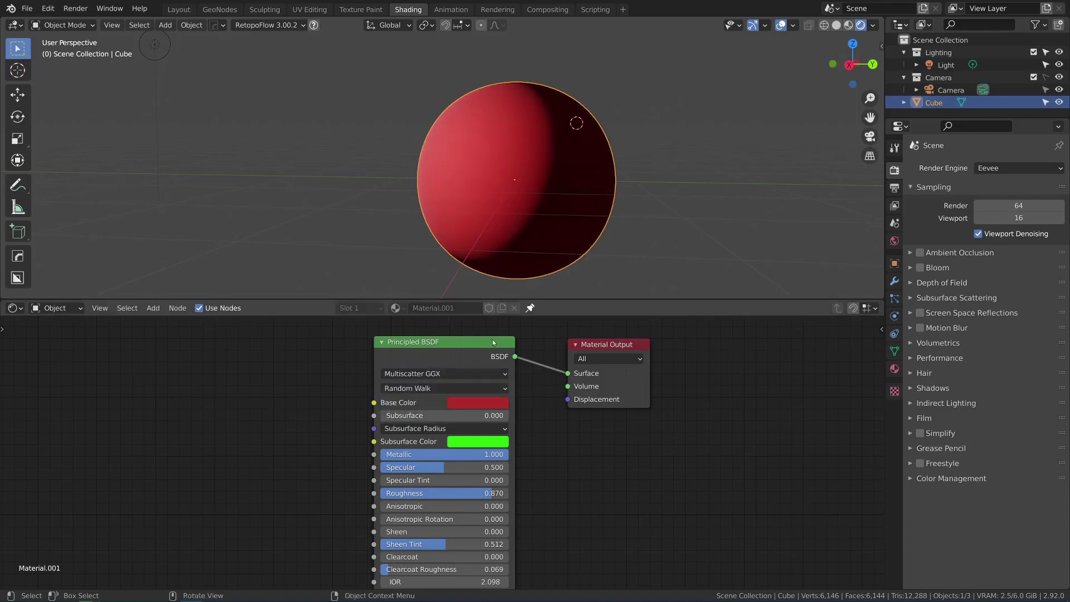
# - Change the Base Color to a neutral grey with value 0.441, and set Metallic to 0 and Roughness to 0.833
pyautogui.click(445, 341)
pyautogui.moveTo(467, 399); pyautogui.dragTo(471, 363, button='middle')
pyautogui.scroll(-1, 471, 364)
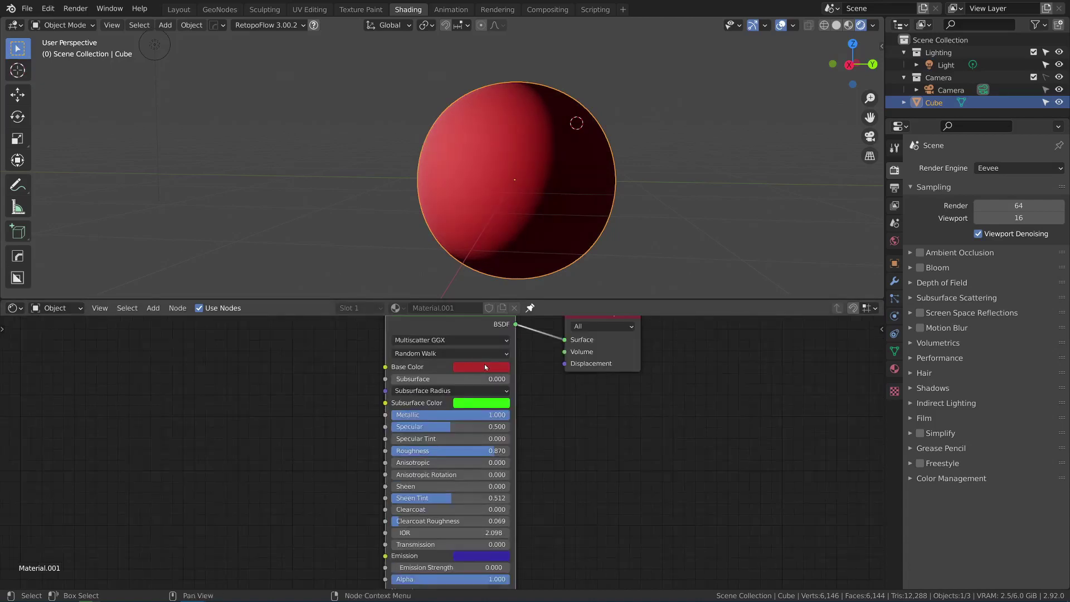
pyautogui.click(484, 367)
pyautogui.click(499, 255)
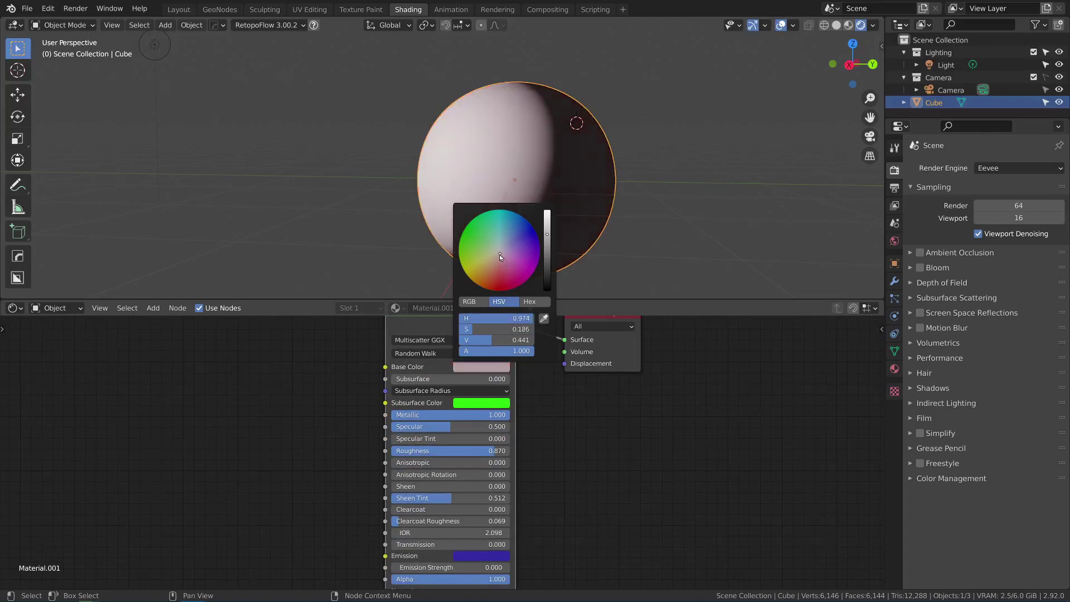
pyautogui.moveTo(499, 254); pyautogui.dragTo(500, 250)
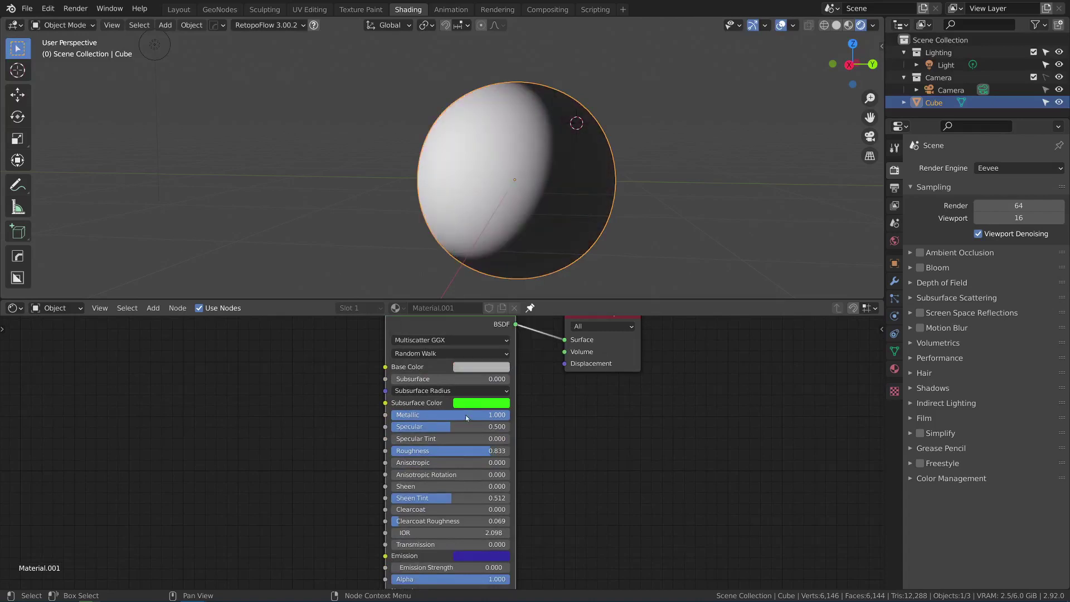
pyautogui.moveTo(466, 414); pyautogui.dragTo(272, 413)
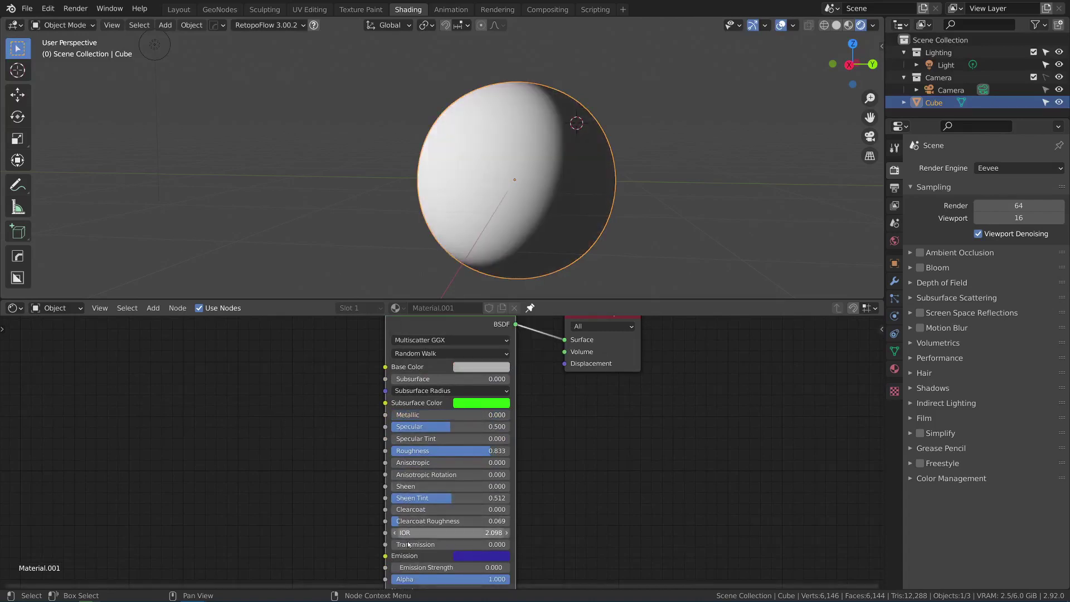
# - Set Transmission to 1.000 and compare the GGX and Multiscatter GGX distributions, ending on GGX
pyautogui.moveTo(408, 544); pyautogui.dragTo(570, 545)
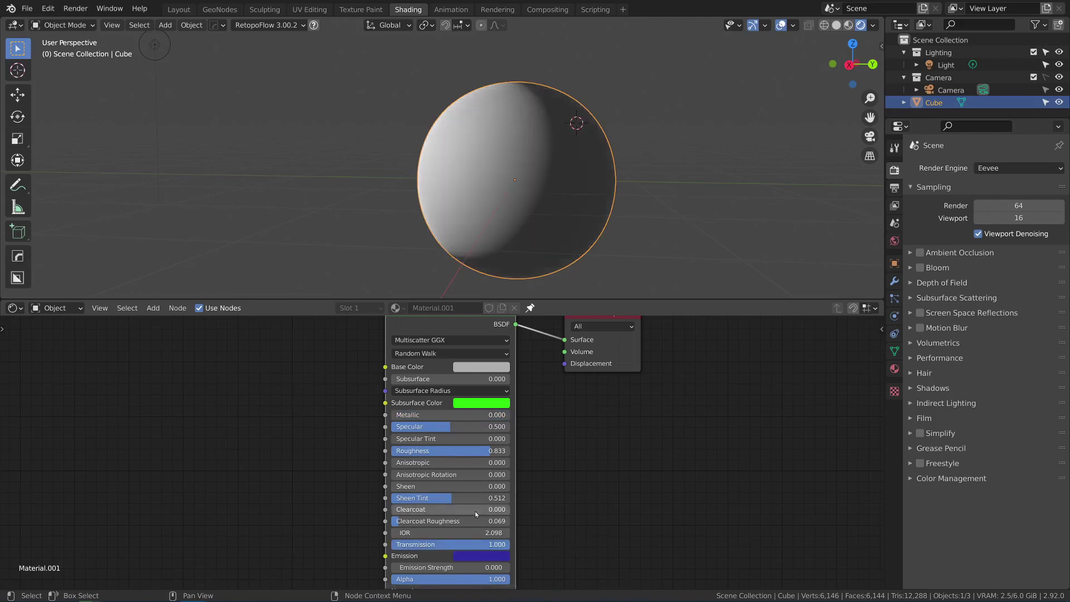
pyautogui.click(440, 340)
pyautogui.click(436, 353)
pyautogui.click(436, 341)
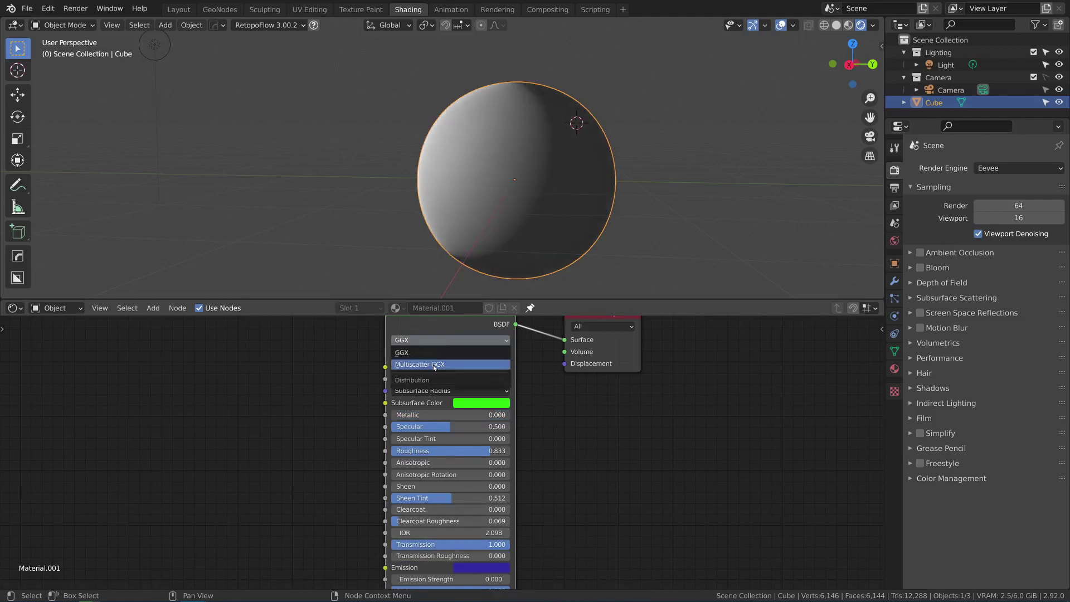
pyautogui.click(435, 365)
pyautogui.click(438, 339)
pyautogui.click(401, 352)
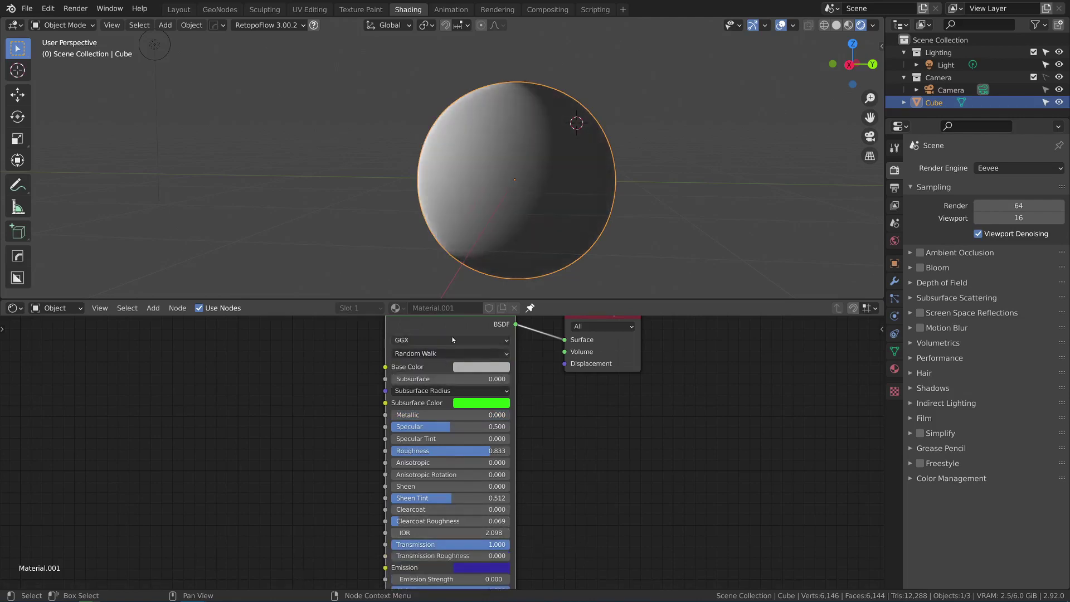
# - Lower the transmissive material's Roughness to 0.167 and switch the distribution to Multiscatter GGX and back to GGX
pyautogui.moveTo(482, 451); pyautogui.dragTo(404, 454)
pyautogui.click(412, 340)
pyautogui.click(413, 365)
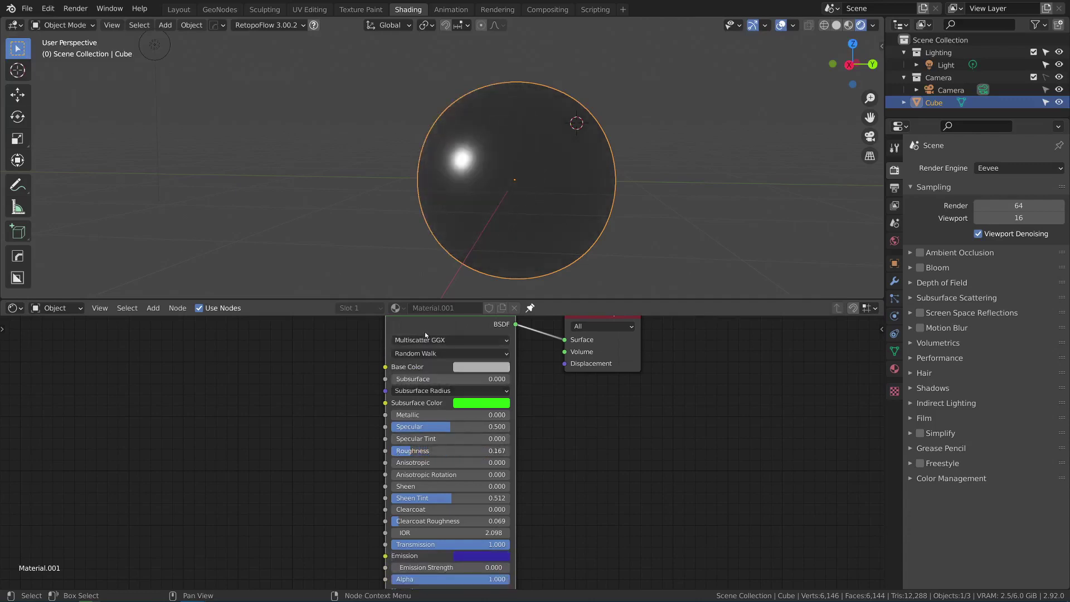
pyautogui.click(427, 339)
pyautogui.click(428, 352)
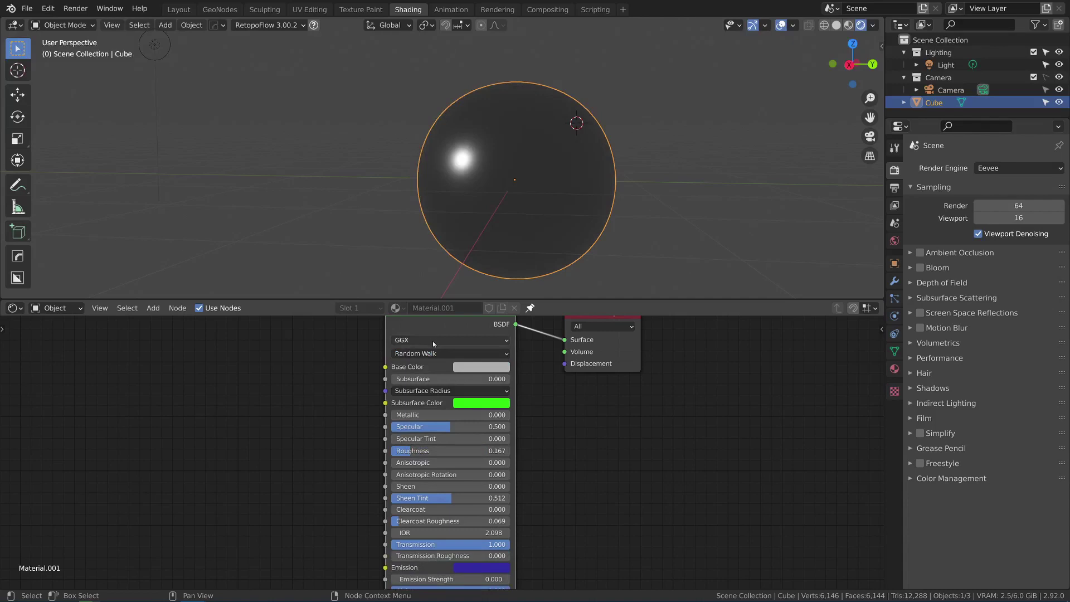
pyautogui.scroll(-1, 432, 342)
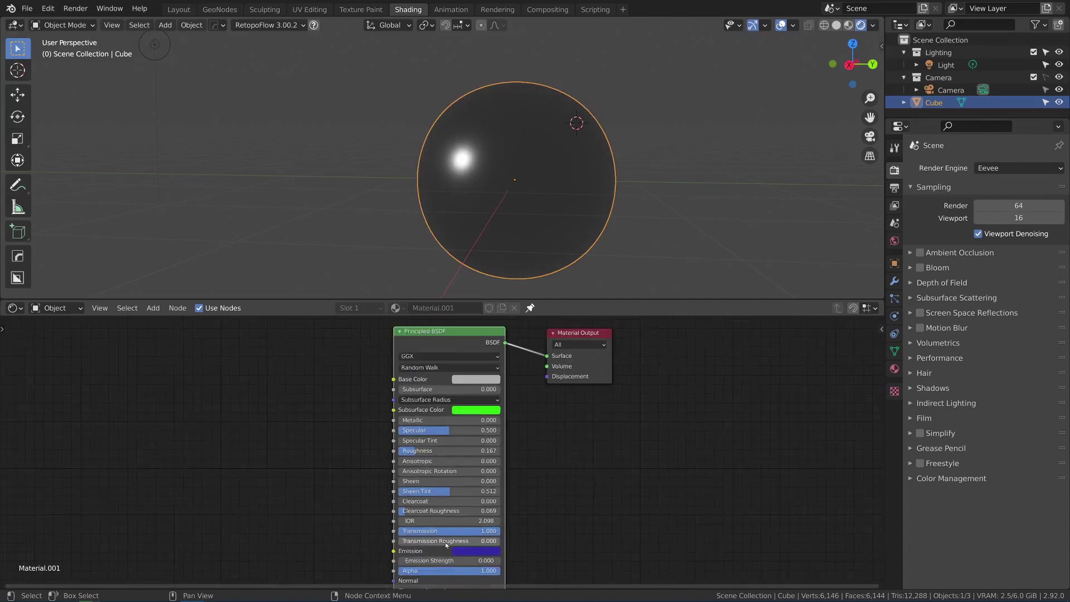
# - Switch the Principled BSDF's distribution to Multiscatter GGX and try different Alpha values, ending at 1.000
pyautogui.scroll(1, 424, 363)
pyautogui.click(445, 330)
pyautogui.click(460, 358)
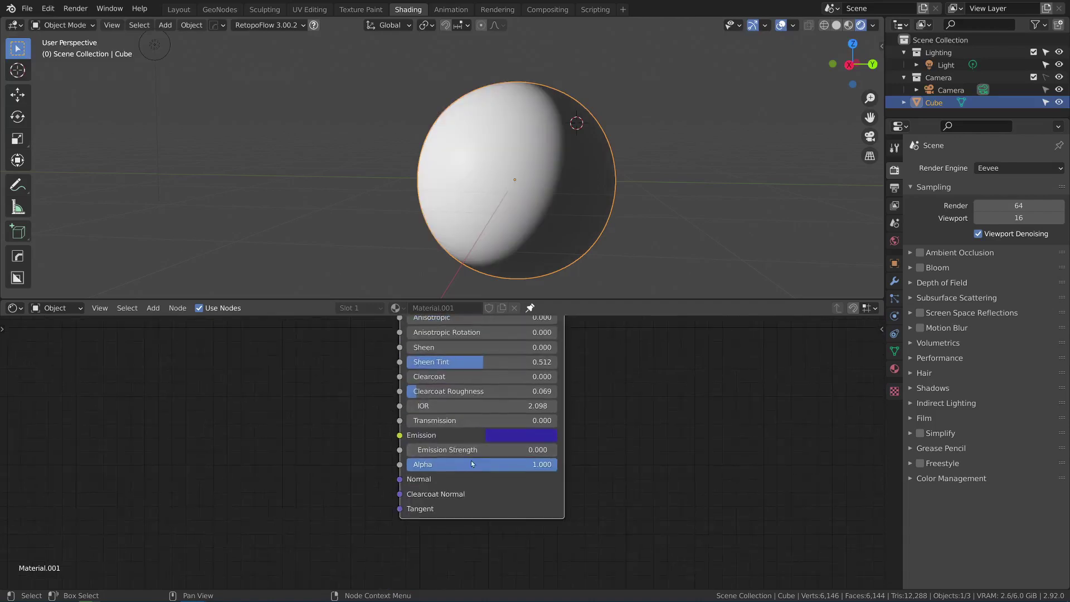
pyautogui.moveTo(519, 473)
pyautogui.mouseDown()
pyautogui.moveTo(390, 471)
pyautogui.moveTo(354, 457)
pyautogui.moveTo(592, 487)
pyautogui.moveTo(675, 516)
pyautogui.mouseUp()
# - Change the render engine to Cycles and vary the material's Alpha, ending at 1.000
pyautogui.click(1008, 167)
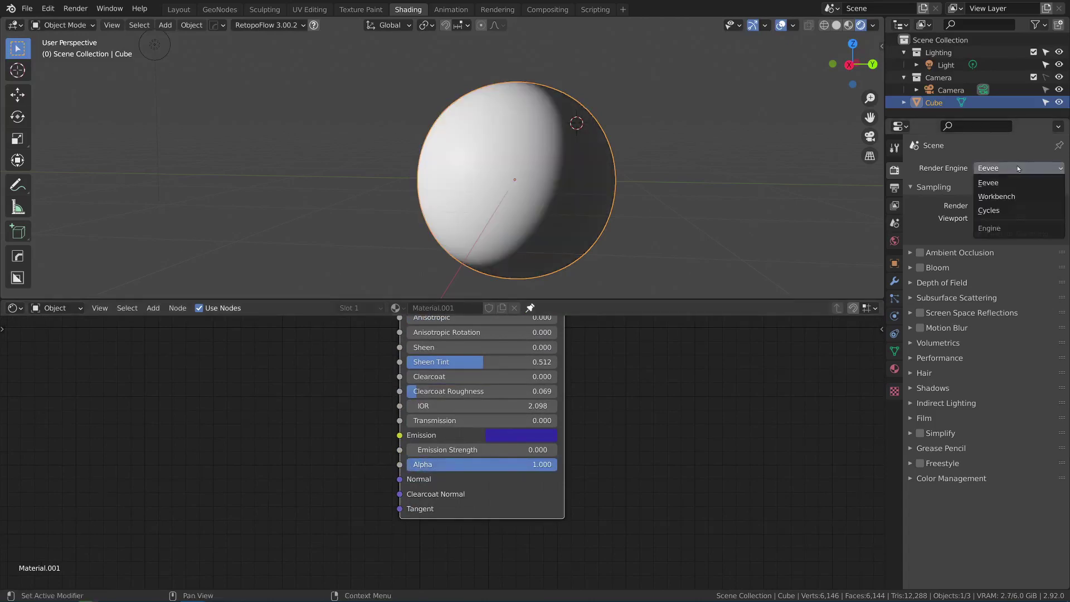
pyautogui.click(1007, 209)
pyautogui.moveTo(537, 473)
pyautogui.mouseDown()
pyautogui.moveTo(372, 463)
pyautogui.moveTo(549, 464)
pyautogui.moveTo(445, 454)
pyautogui.moveTo(390, 463)
pyautogui.moveTo(359, 436)
pyautogui.moveTo(491, 464)
pyautogui.moveTo(551, 457)
pyautogui.moveTo(424, 462)
pyautogui.moveTo(362, 457)
pyautogui.moveTo(666, 456)
pyautogui.mouseUp()
# - Add a Brick Texture node beside the Principled BSDF and connect its Color output to Alpha
pyautogui.hotkey('shift', 'a')
pyautogui.click(323, 371)
pyautogui.write('brick')
pyautogui.press('Return')
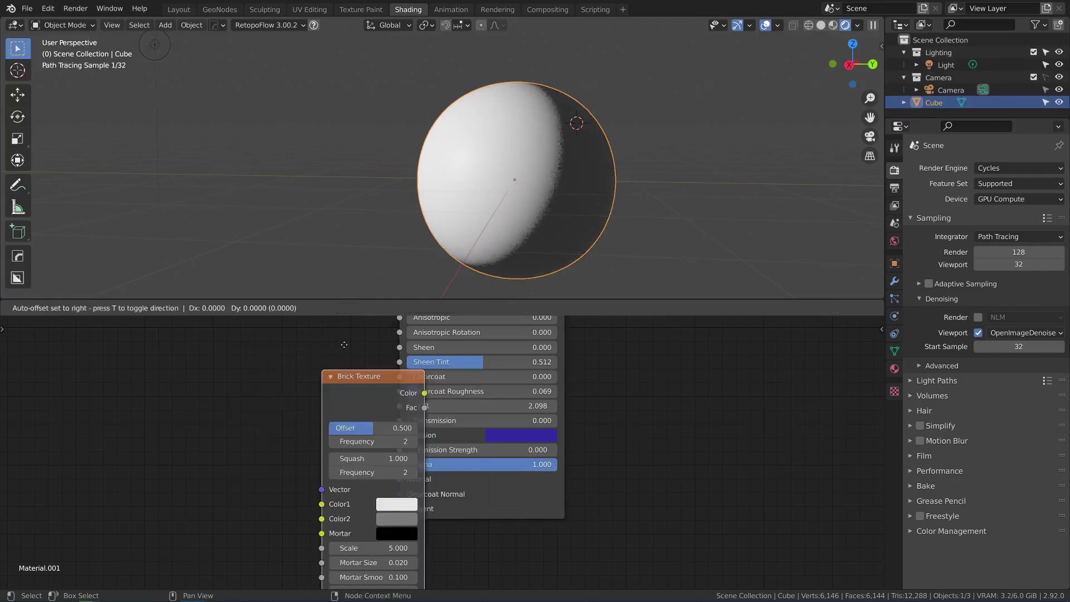
pyautogui.click(297, 402)
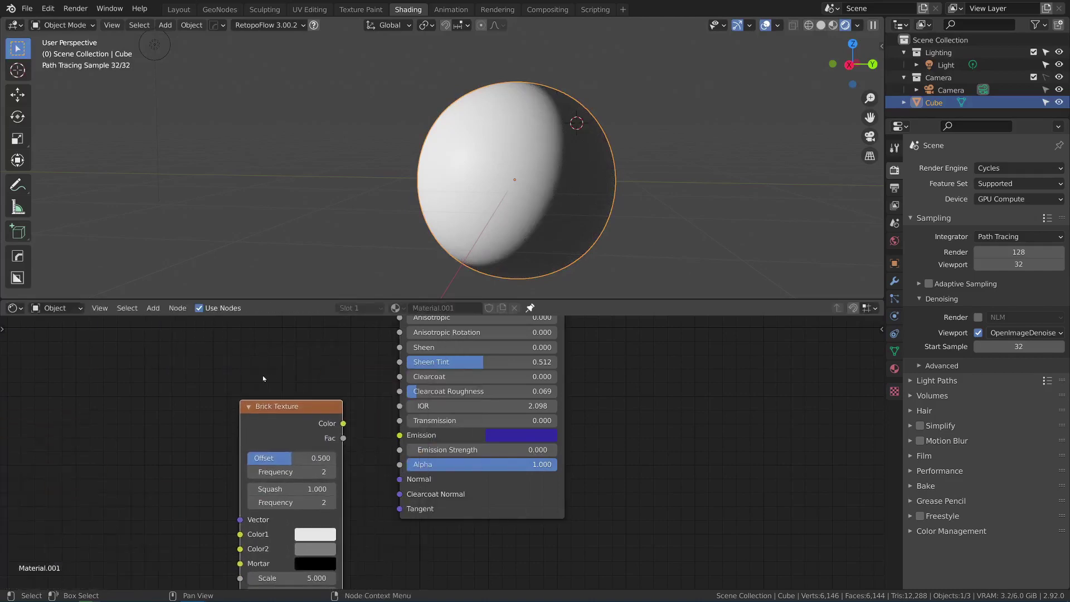
pyautogui.moveTo(341, 424); pyautogui.dragTo(399, 465)
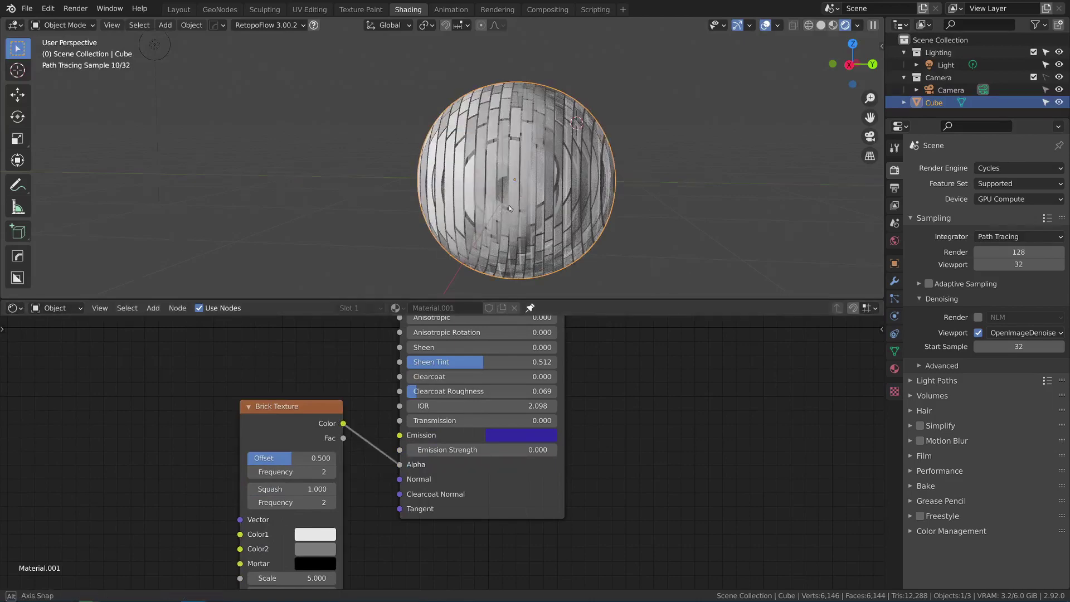
# - Feed Alpha from the Brick Texture's Fac output instead, inspect the sphere, and disconnect and delete the texture node
pyautogui.moveTo(343, 438); pyautogui.dragTo(399, 464)
pyautogui.scroll(1, 514, 161)
pyautogui.moveTo(515, 161); pyautogui.dragTo(530, 206, button='middle')
pyautogui.scroll(-2, 530, 206)
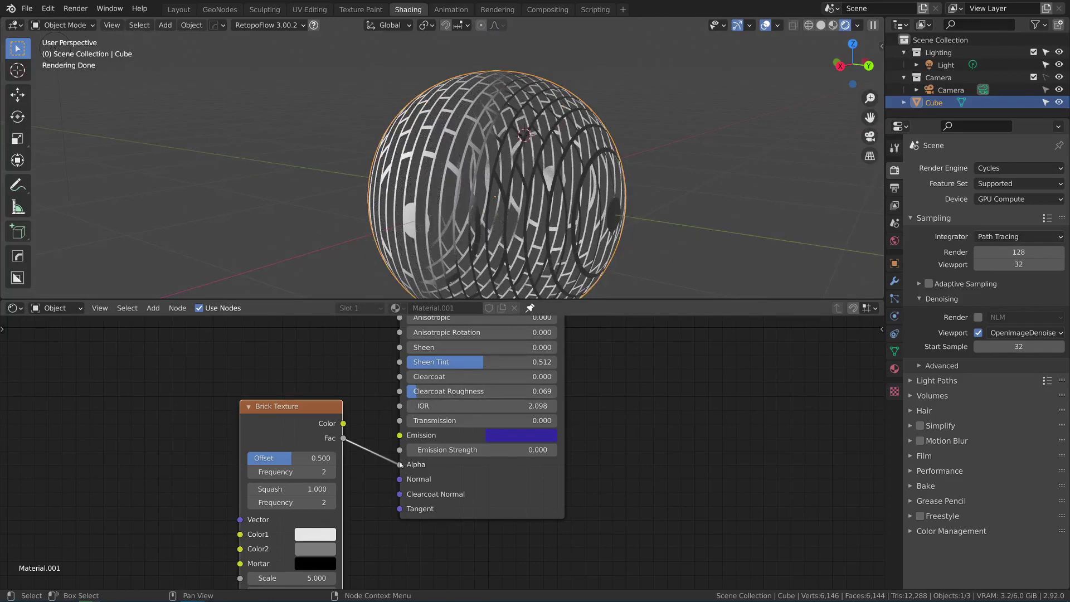
pyautogui.moveTo(400, 464); pyautogui.dragTo(334, 432)
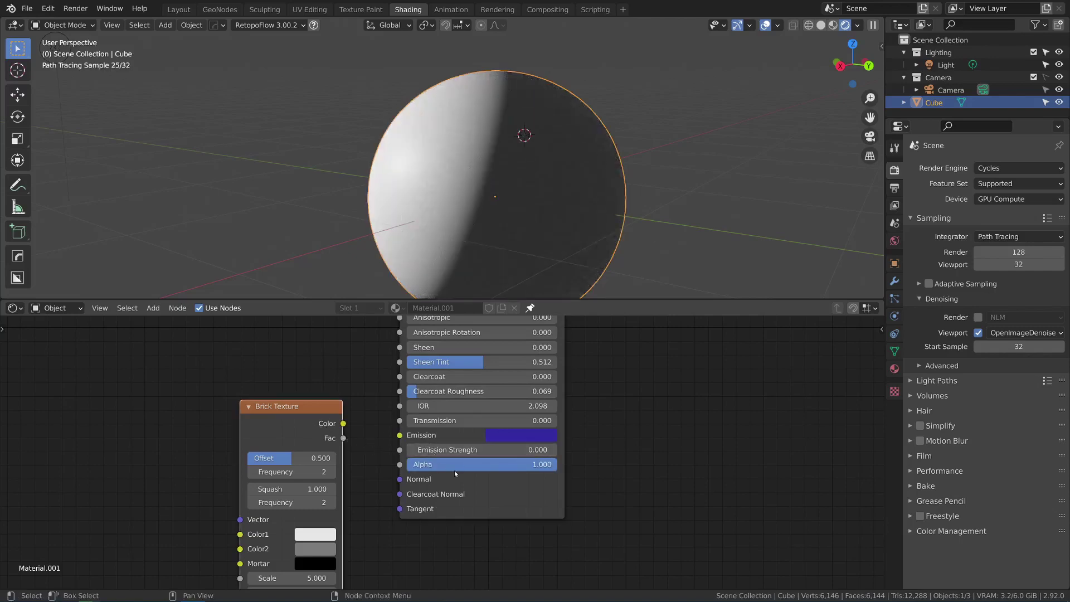
pyautogui.press('x')
# - Set the material's Alpha to 0.373 and Transmission to 1.000
pyautogui.moveTo(508, 469); pyautogui.dragTo(453, 461)
pyautogui.moveTo(477, 421); pyautogui.dragTo(650, 437)
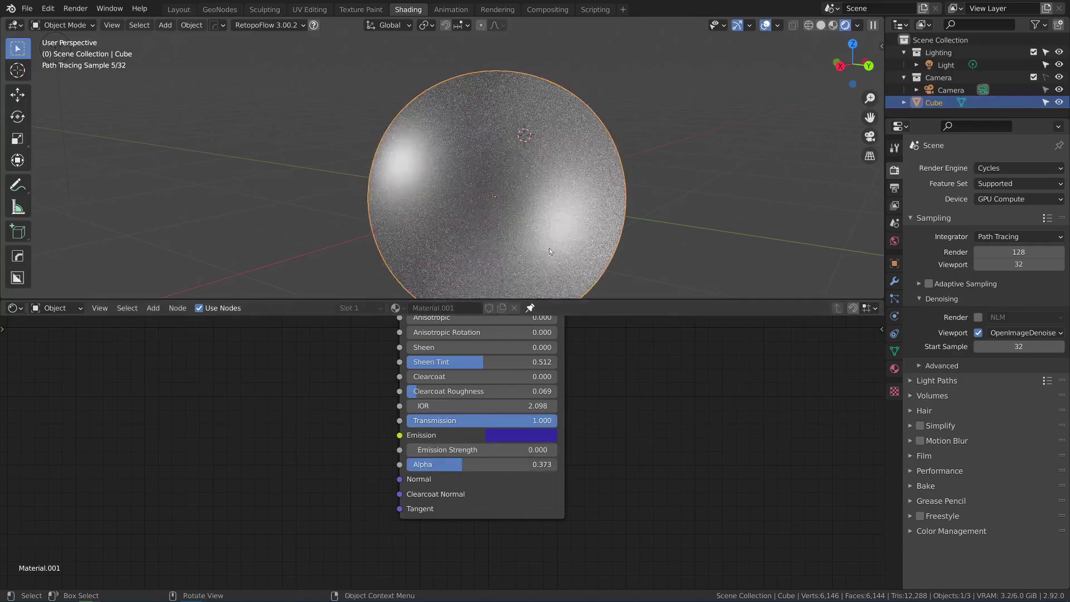
pyautogui.moveTo(536, 206); pyautogui.dragTo(528, 204, button='middle')
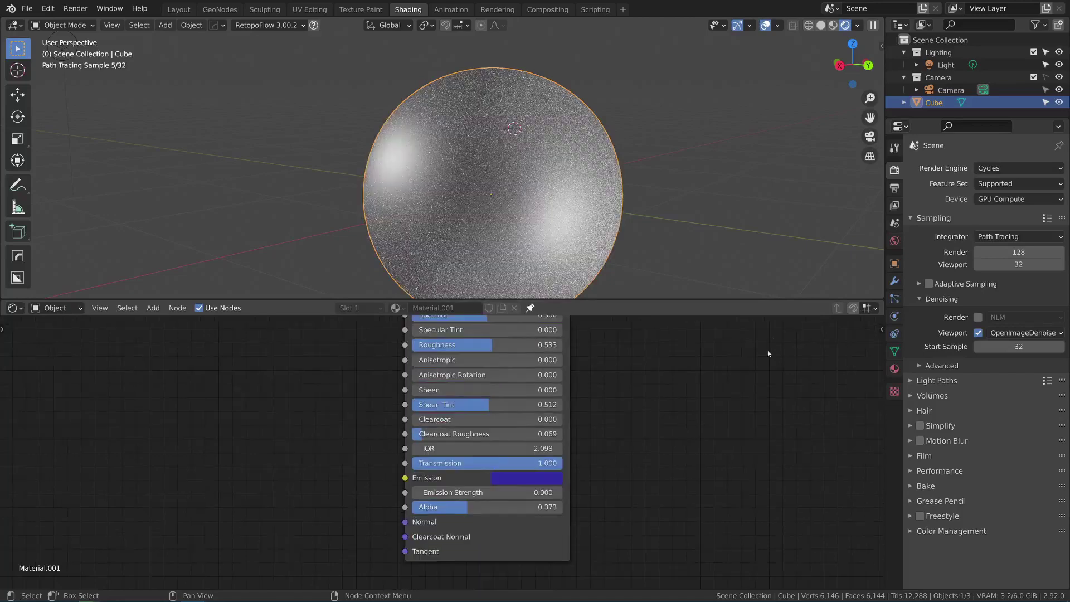
# - Switch the render engine to Eevee and raise the material's Alpha to 1.000
pyautogui.click(990, 168)
pyautogui.click(990, 183)
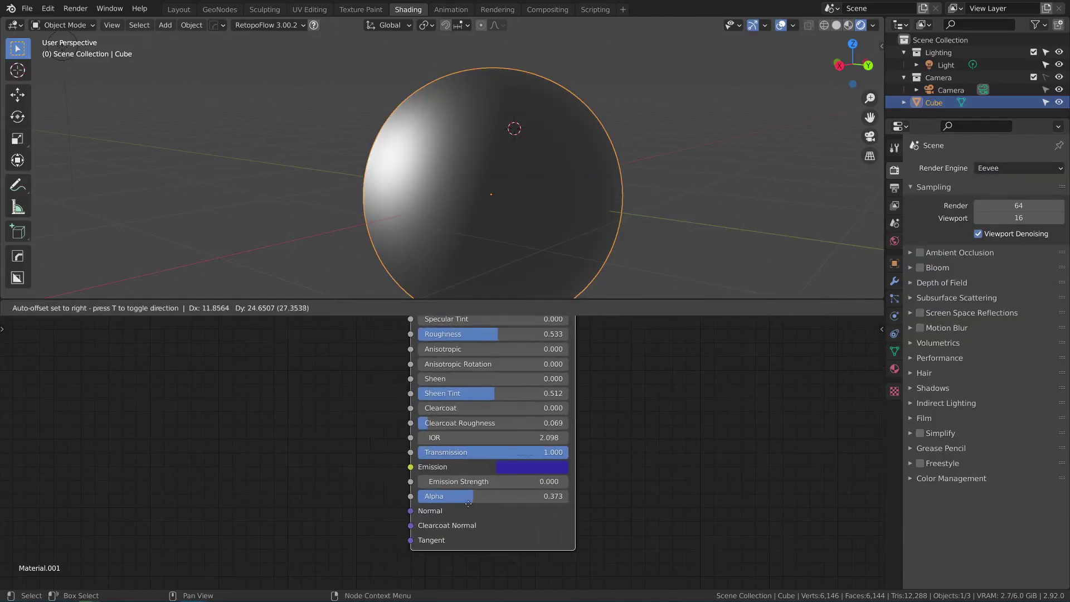
pyautogui.moveTo(468, 503); pyautogui.dragTo(585, 493)
# - Show the material settings in the properties and the node editor, and set Blend Mode to Alpha Blend
pyautogui.click(894, 368)
pyautogui.scroll(-10, 1024, 144)
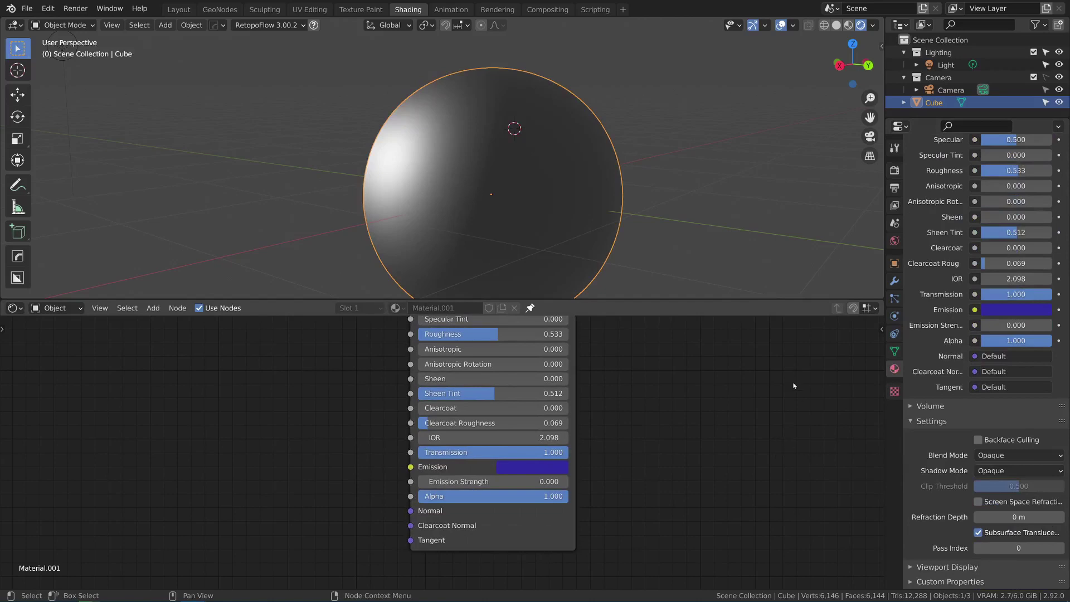
pyautogui.press('n')
pyautogui.click(876, 415)
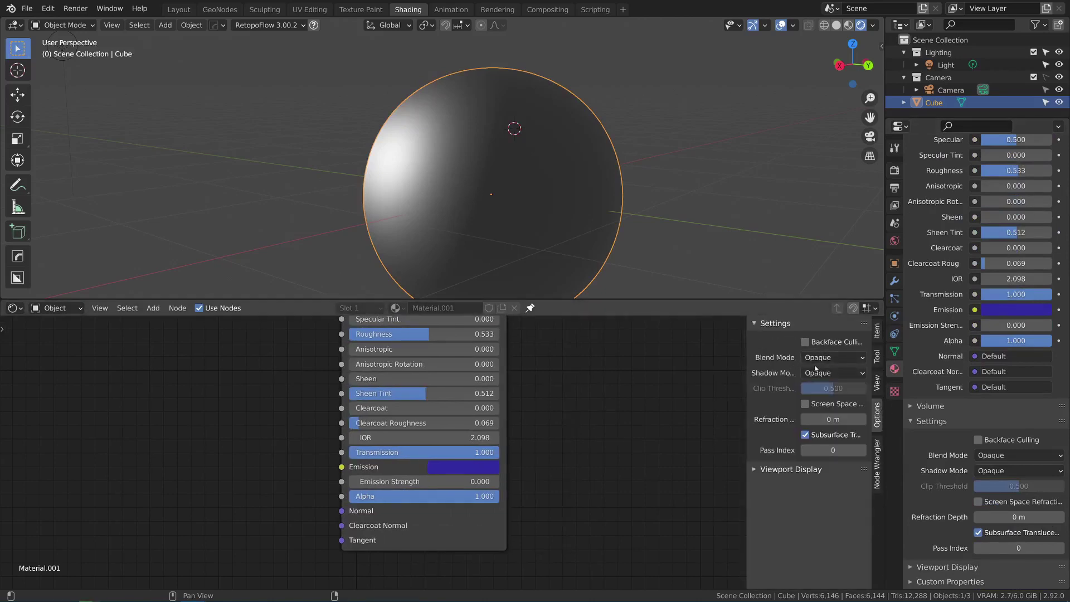
pyautogui.click(844, 359)
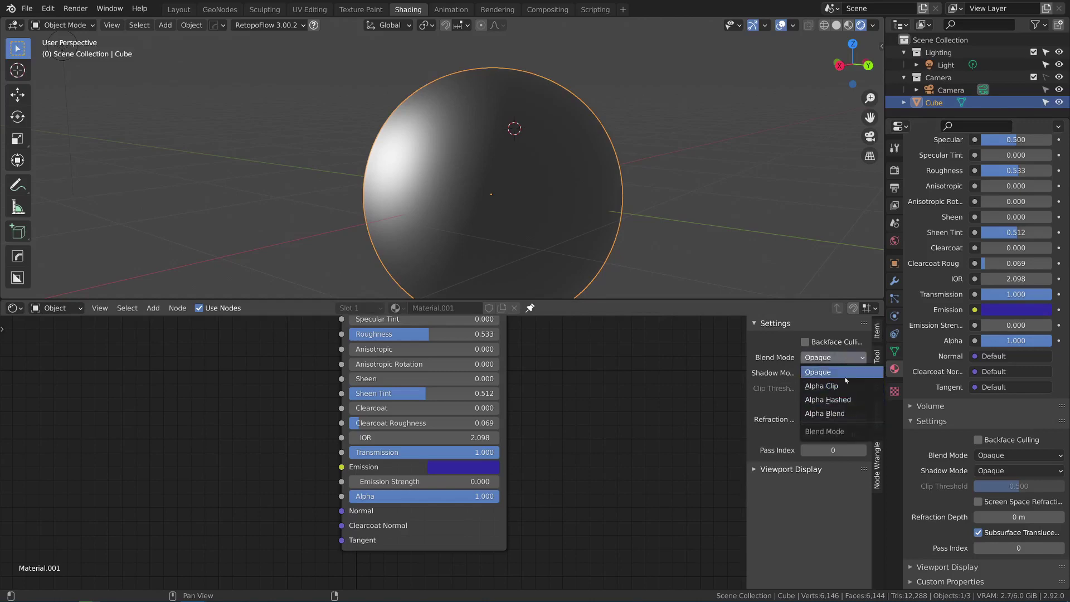
pyautogui.click(847, 413)
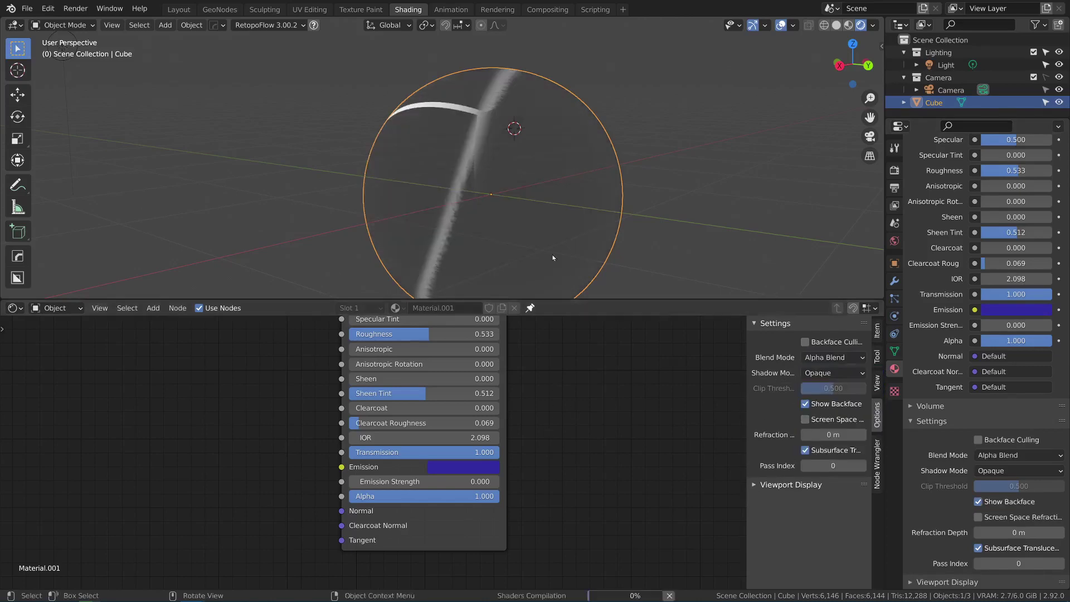
# - Lower Alpha to 0.464 and inspect the alpha-blended sphere from several angles
pyautogui.moveTo(557, 234); pyautogui.dragTo(589, 222, button='middle')
pyautogui.moveTo(479, 496); pyautogui.dragTo(418, 503)
pyautogui.moveTo(546, 144); pyautogui.dragTo(445, 159, button='middle')
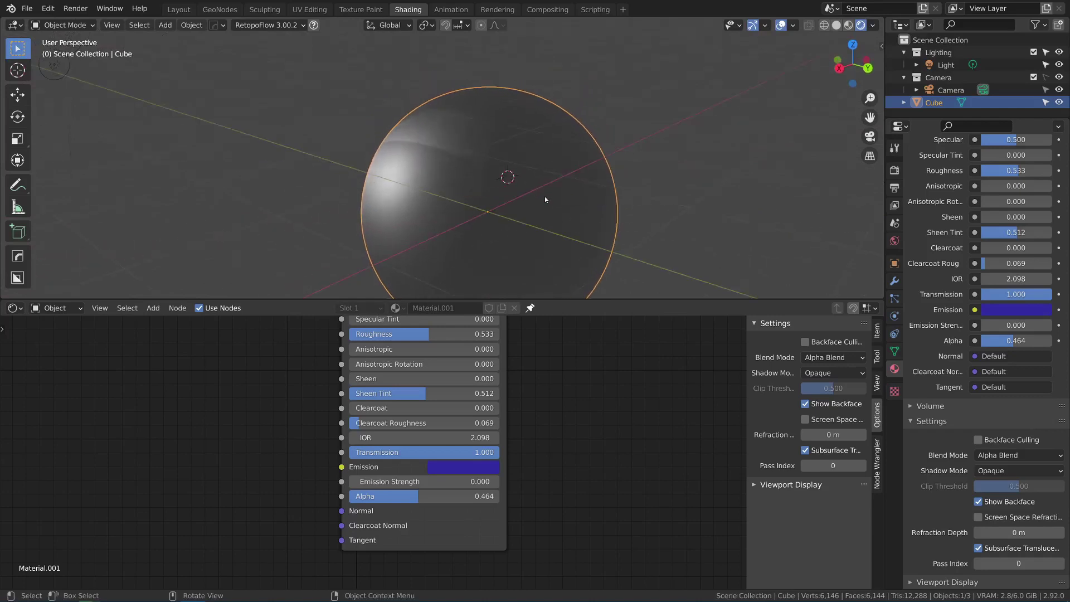
pyautogui.press('Tab')
pyautogui.press('Tab')
# - Change the Blend Mode to Alpha Hashed and examine the sphere's surface up close
pyautogui.click(825, 358)
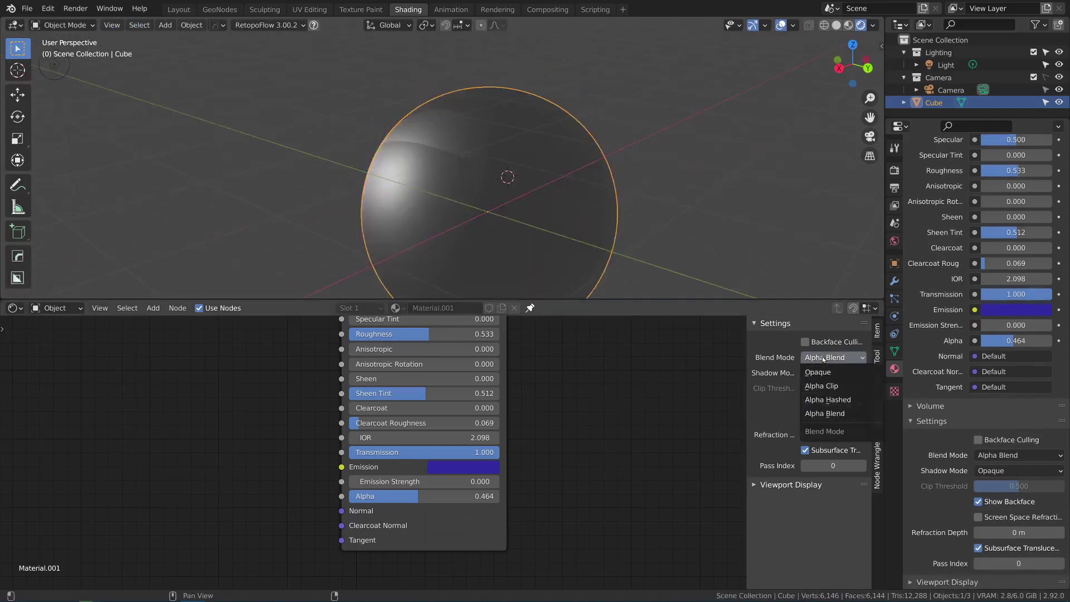
pyautogui.click(847, 399)
pyautogui.moveTo(613, 212); pyautogui.dragTo(623, 189, button='middle')
pyautogui.moveTo(499, 180); pyautogui.dragTo(556, 159, button='middle')
pyautogui.scroll(4, 450, 141)
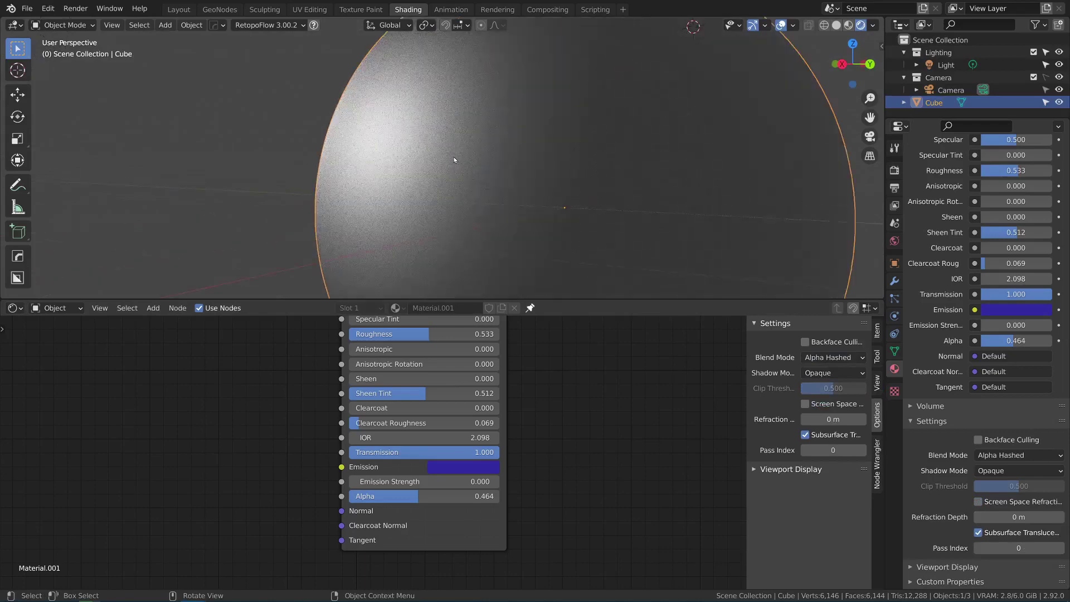
# - Sweep the alpha-hashed material's Alpha across low and high values, ending at 0.030
pyautogui.moveTo(416, 504); pyautogui.dragTo(348, 496)
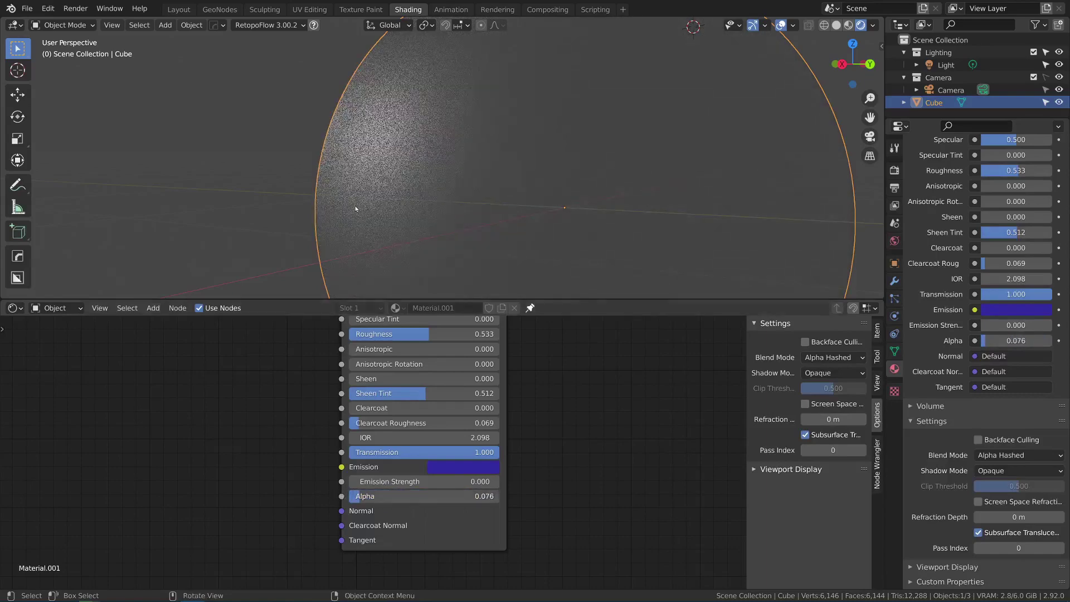
pyautogui.moveTo(390, 500); pyautogui.dragTo(504, 499)
pyautogui.moveTo(418, 500); pyautogui.dragTo(290, 502)
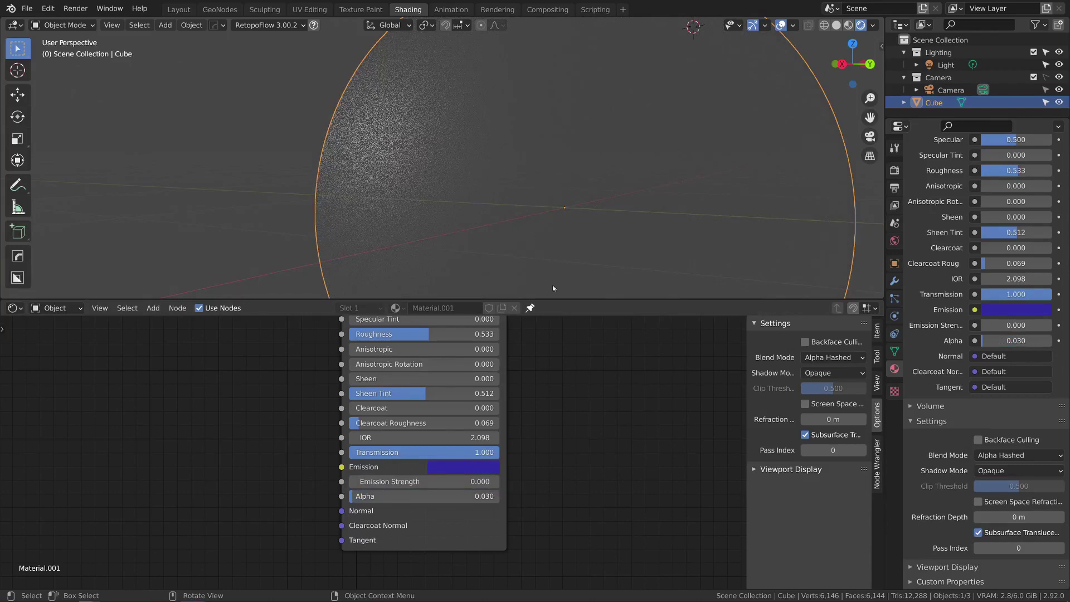
# - Change the Blend Mode to Alpha Clip and raise Alpha past the clip threshold to 0.758
pyautogui.click(833, 357)
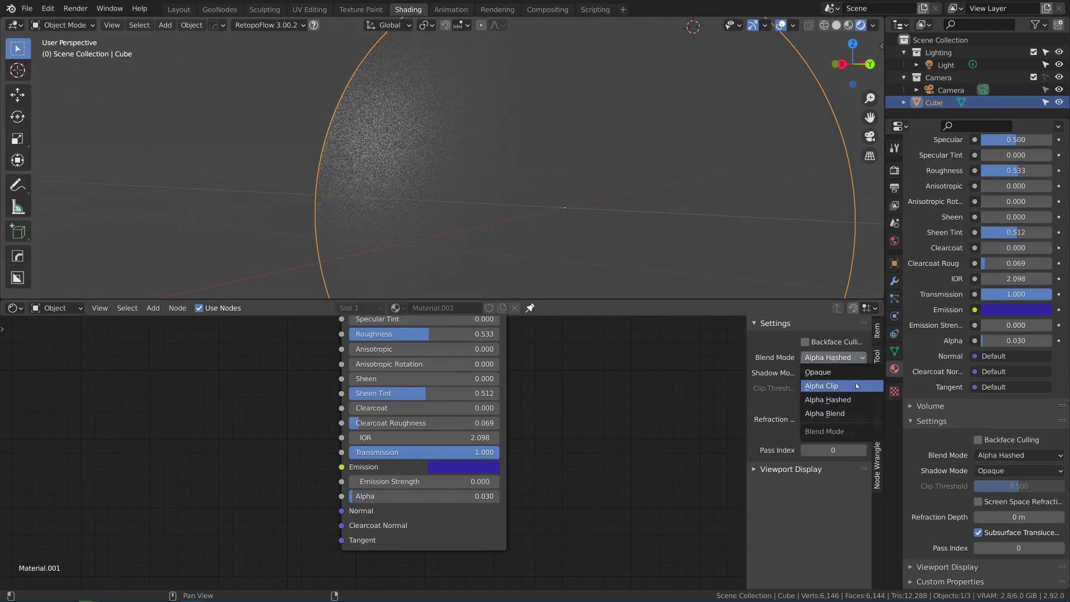
pyautogui.click(857, 387)
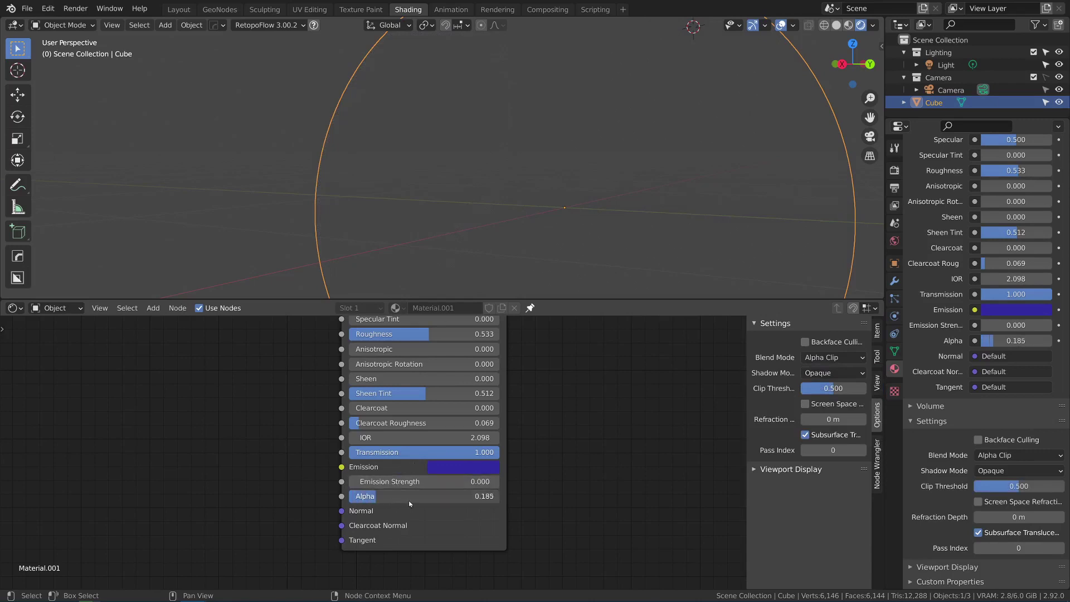
pyautogui.moveTo(418, 504); pyautogui.dragTo(486, 483)
# - Add a Brick Texture node, connect its Fac output to Alpha, and inspect the clipped pattern on the sphere
pyautogui.hotkey('shift', 'a')
pyautogui.click(233, 360)
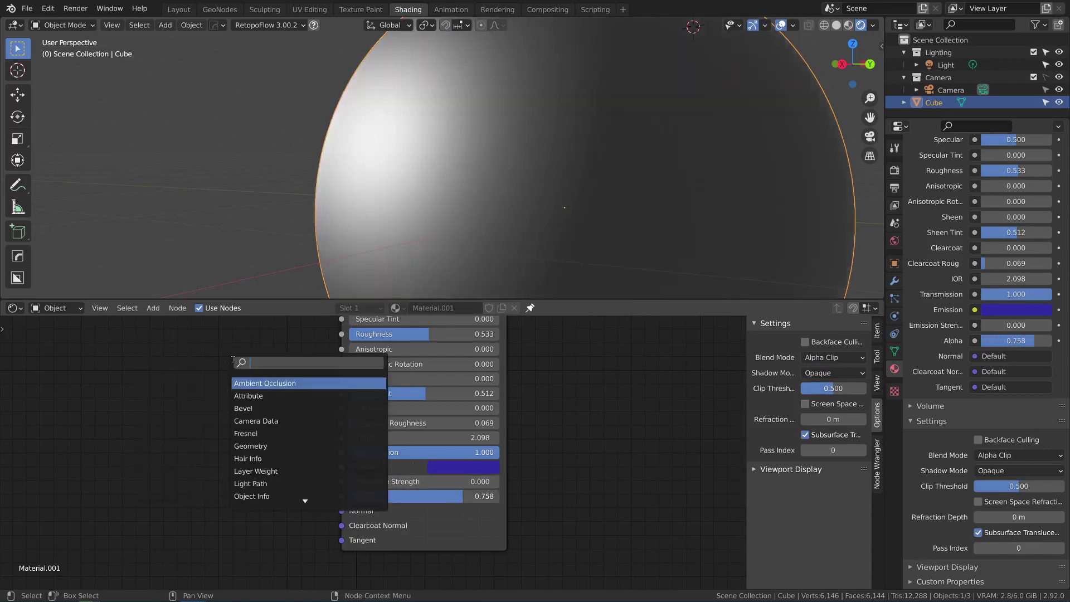
pyautogui.write('bri')
pyautogui.press('Return')
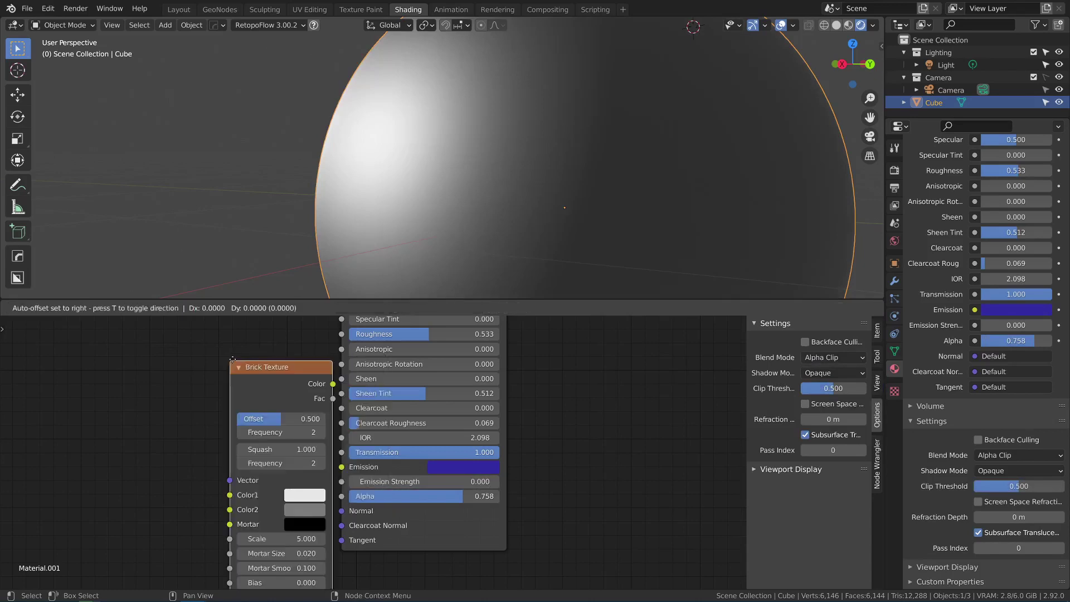
pyautogui.click(145, 417)
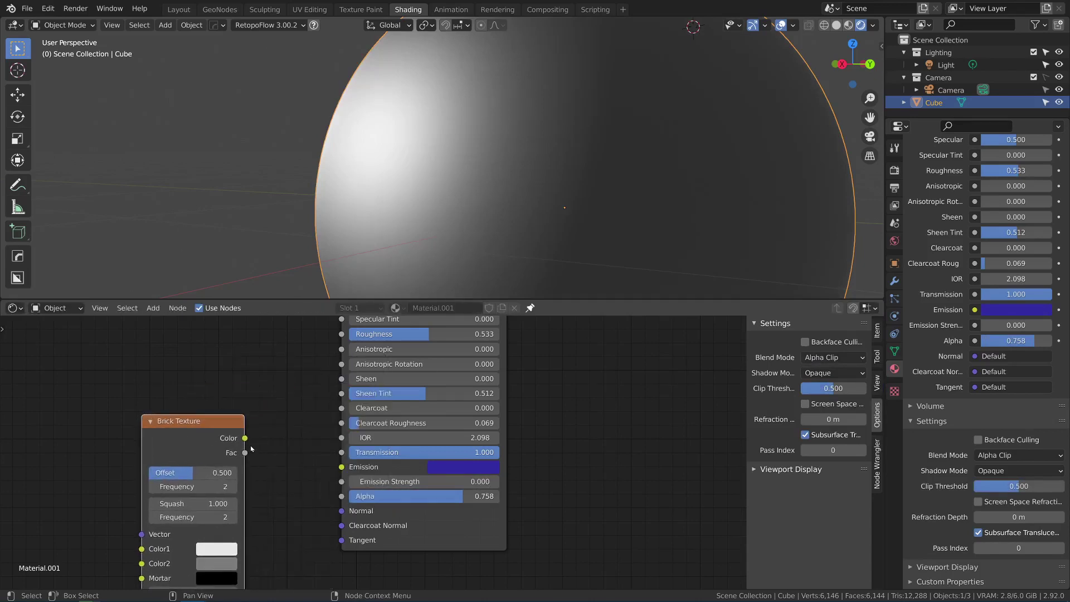
pyautogui.moveTo(244, 453); pyautogui.dragTo(344, 502)
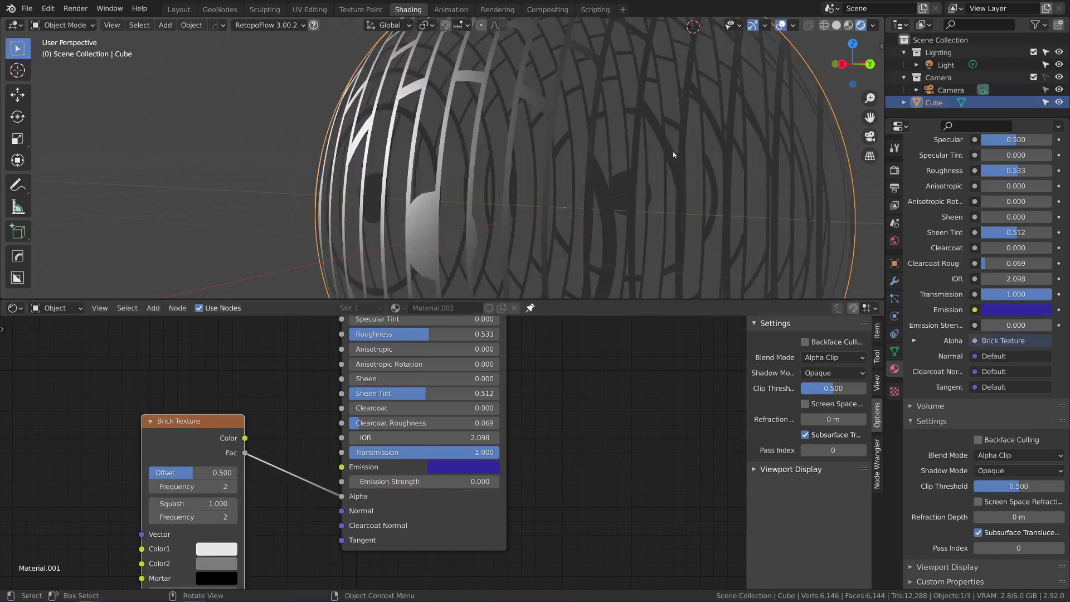
pyautogui.scroll(-3, 673, 152)
pyautogui.moveTo(673, 153); pyautogui.dragTo(744, 166, button='middle')
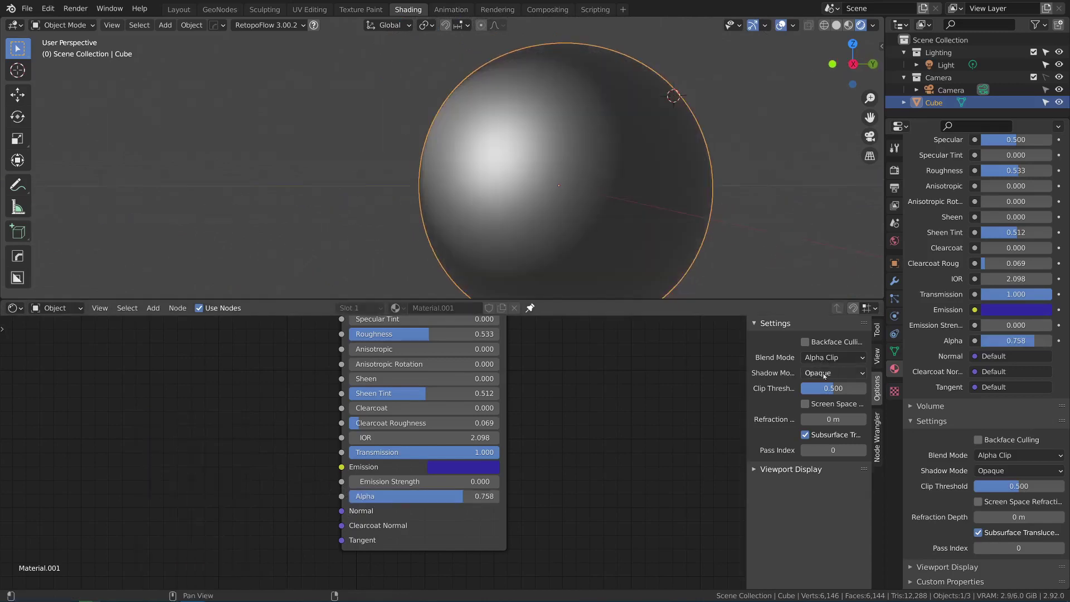
# - Check the Shadow Mode options and set the material's Blend Mode back to Opaque
pyautogui.click(823, 375)
pyautogui.click(824, 373)
pyautogui.click(822, 372)
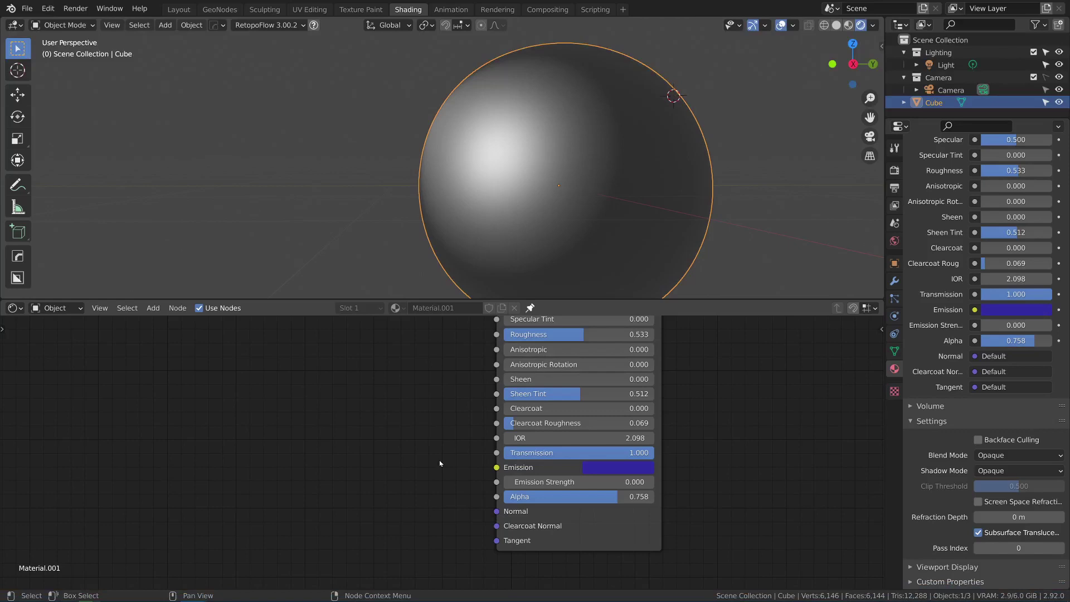
# - Enter Edit Mode on the sphere, display its vertex normals with an increased length, and view them from another angle
pyautogui.scroll(-3, 521, 179)
pyautogui.moveTo(520, 180); pyautogui.dragTo(516, 218, button='middle')
pyautogui.click(792, 25)
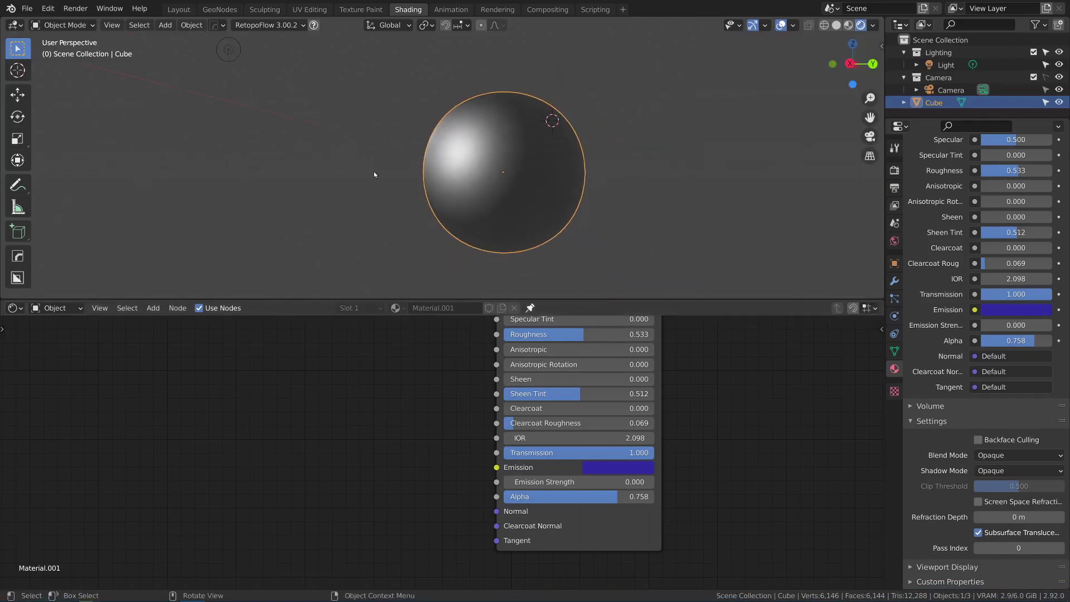
pyautogui.press('Tab')
pyautogui.click(792, 26)
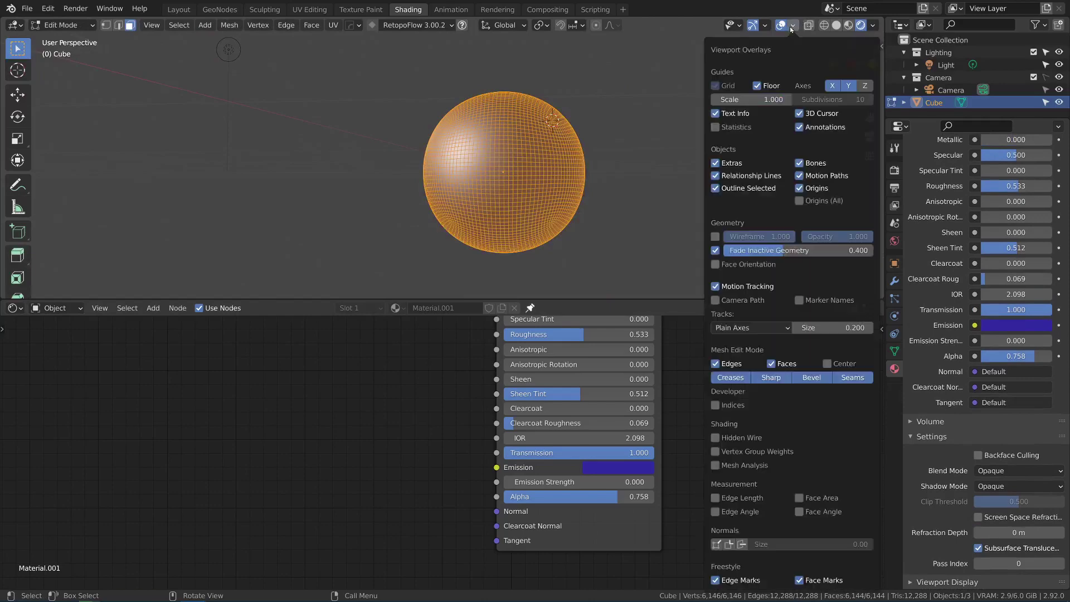
pyautogui.click(718, 544)
pyautogui.moveTo(788, 544); pyautogui.dragTo(819, 545)
pyautogui.moveTo(538, 164); pyautogui.dragTo(577, 170, button='middle')
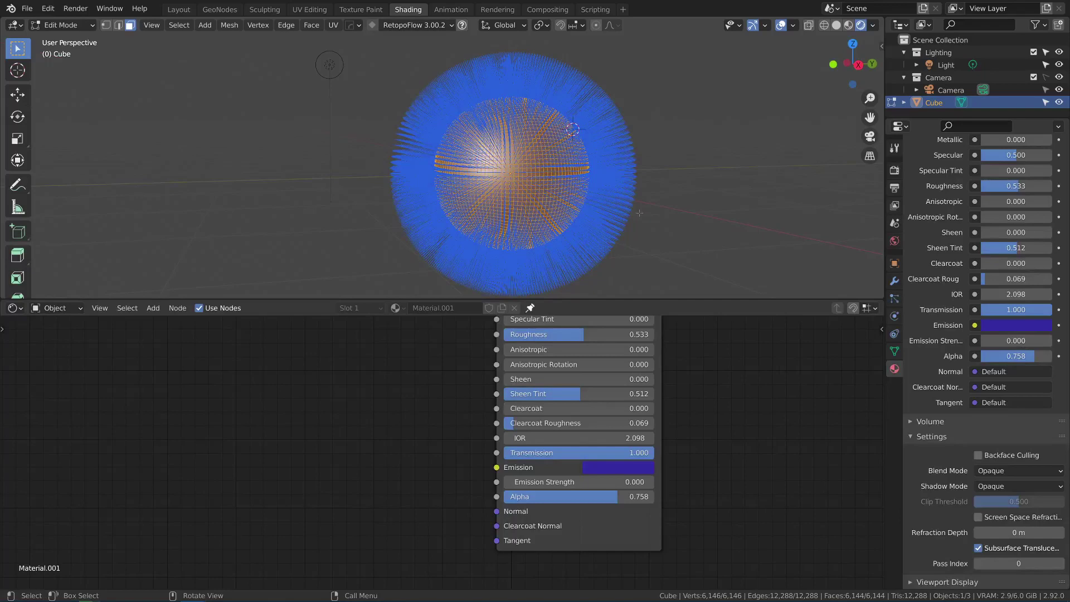
# - Reopen the viewport overlay options and return the sphere to Object Mode
pyautogui.click(765, 25)
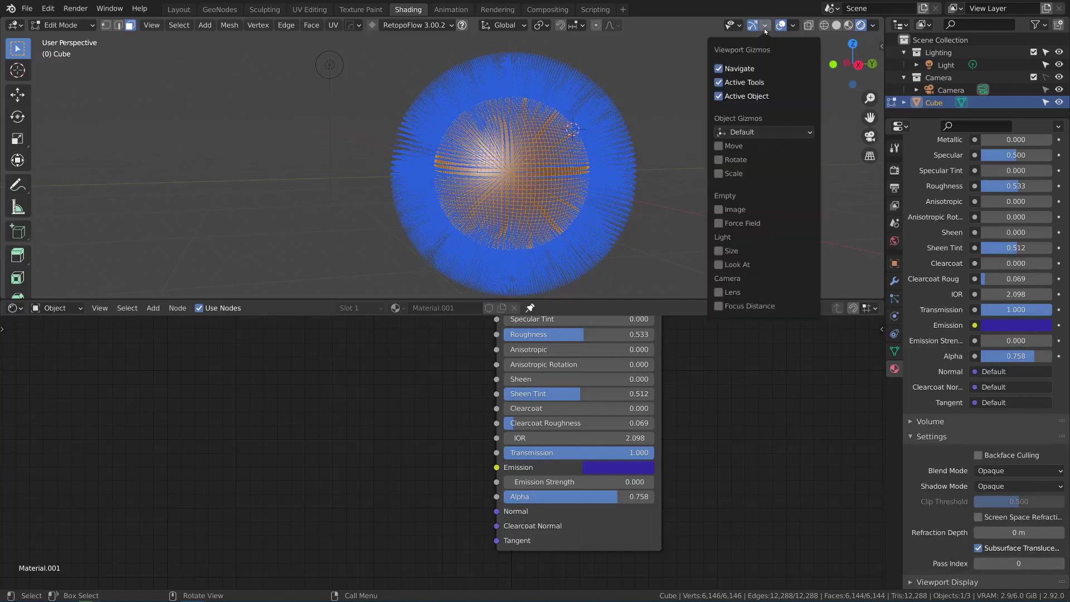
pyautogui.press('Escape')
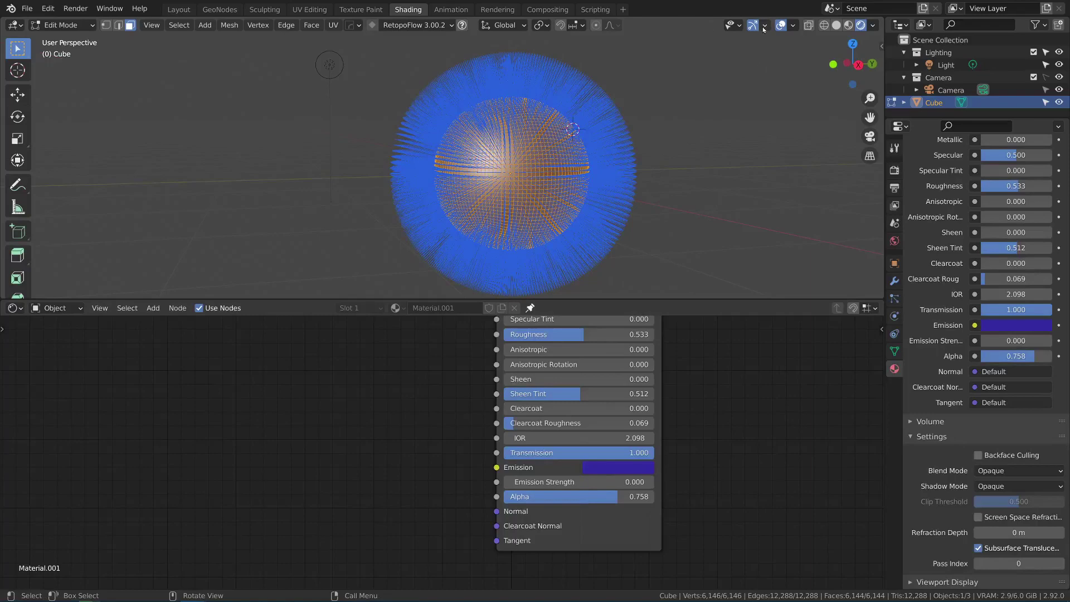
pyautogui.click(793, 25)
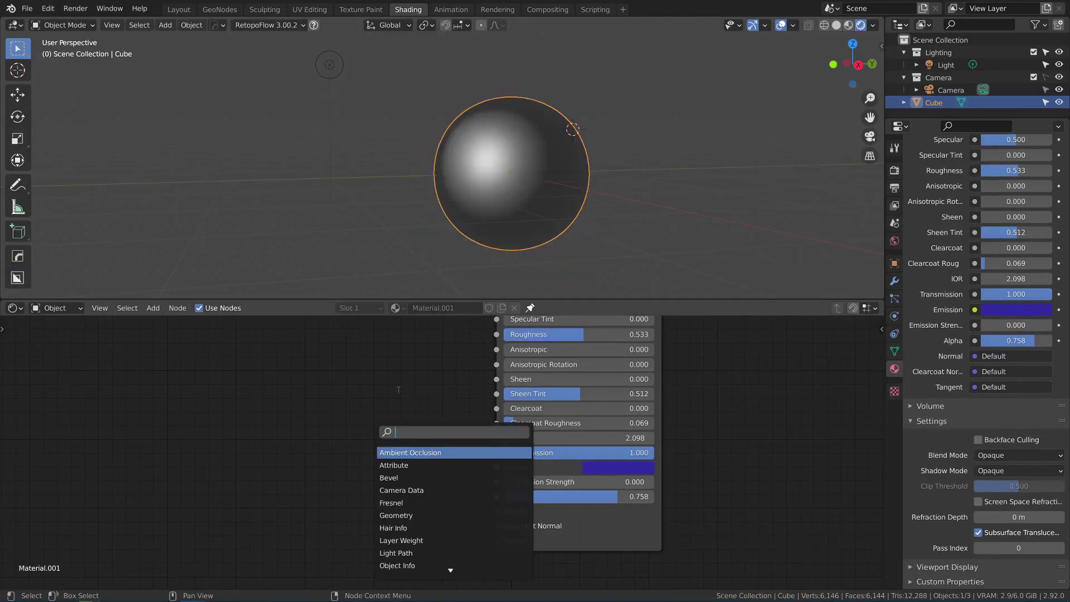
# - Add a Normal node and place it beside the Principled BSDF's normal inputs
pyautogui.write('normal')
pyautogui.press('Return')
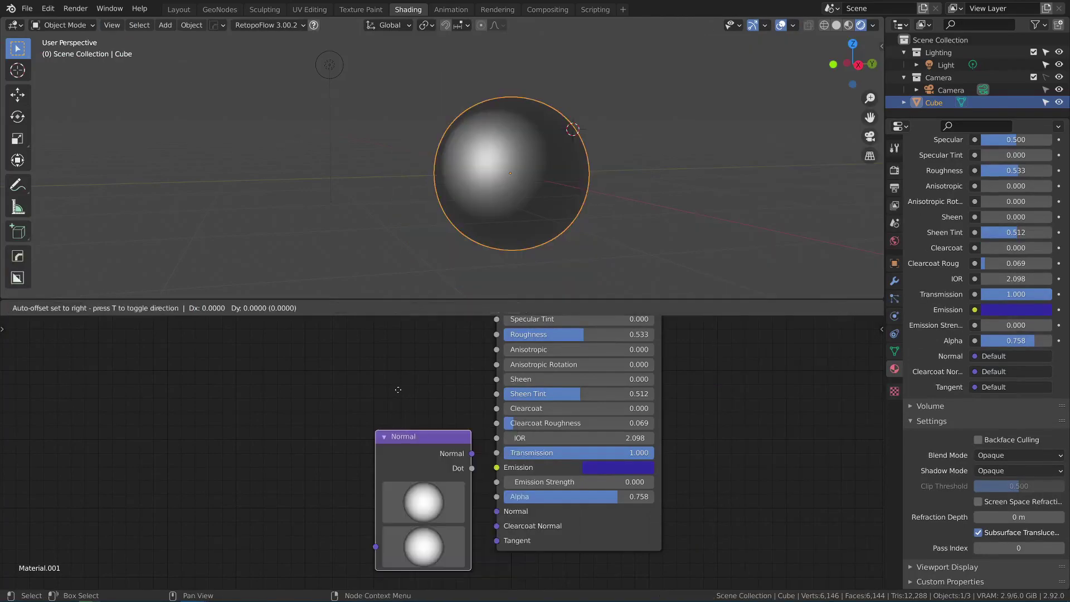
pyautogui.click(345, 375)
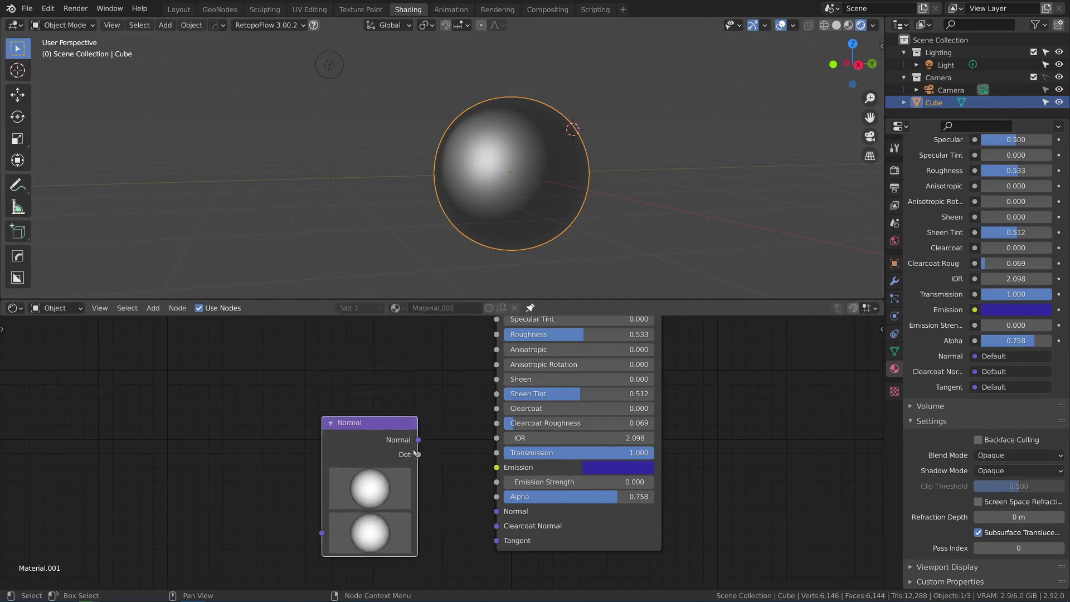
# - Link the Normal node to the Principled BSDF's Normal input and vary the node's direction to test the shading
pyautogui.moveTo(418, 439)
pyautogui.mouseDown()
pyautogui.moveTo(497, 523)
pyautogui.moveTo(496, 511)
pyautogui.mouseUp()
pyautogui.moveTo(375, 494); pyautogui.dragTo(372, 490)
pyautogui.moveTo(485, 251); pyautogui.dragTo(446, 254, button='middle')
pyautogui.moveTo(357, 493); pyautogui.dragTo(357, 482)
pyautogui.moveTo(399, 189); pyautogui.dragTo(468, 177, button='middle')
# - Delete the Normal node and add a Bump node in its place beside the Principled BSDF
pyautogui.click(366, 422)
pyautogui.press('x')
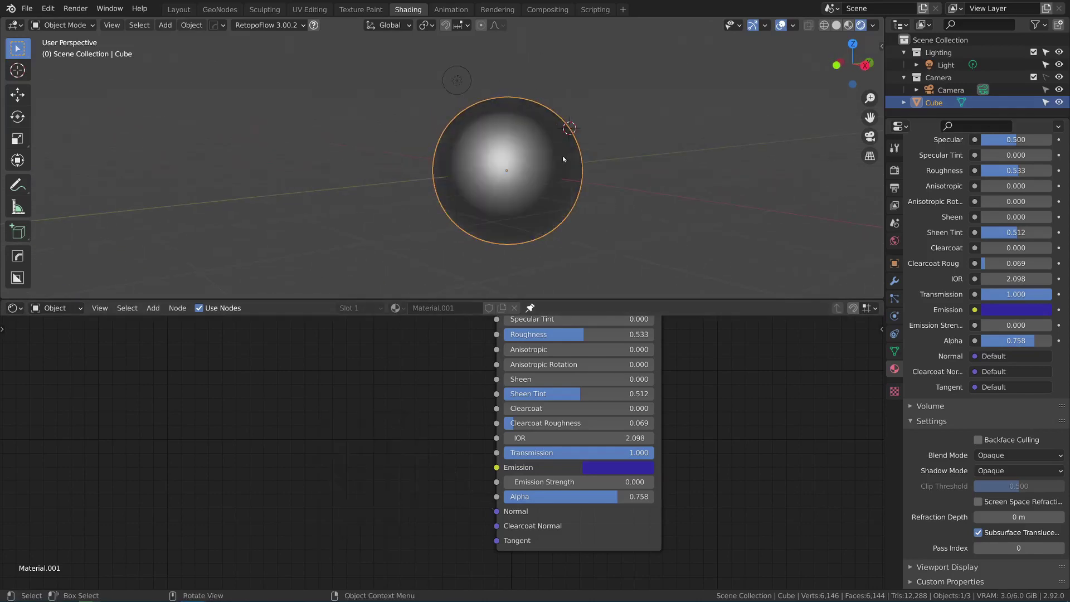
pyautogui.moveTo(566, 158); pyautogui.dragTo(504, 158, button='middle')
pyautogui.hotkey('shift', 'a')
pyautogui.click(377, 384)
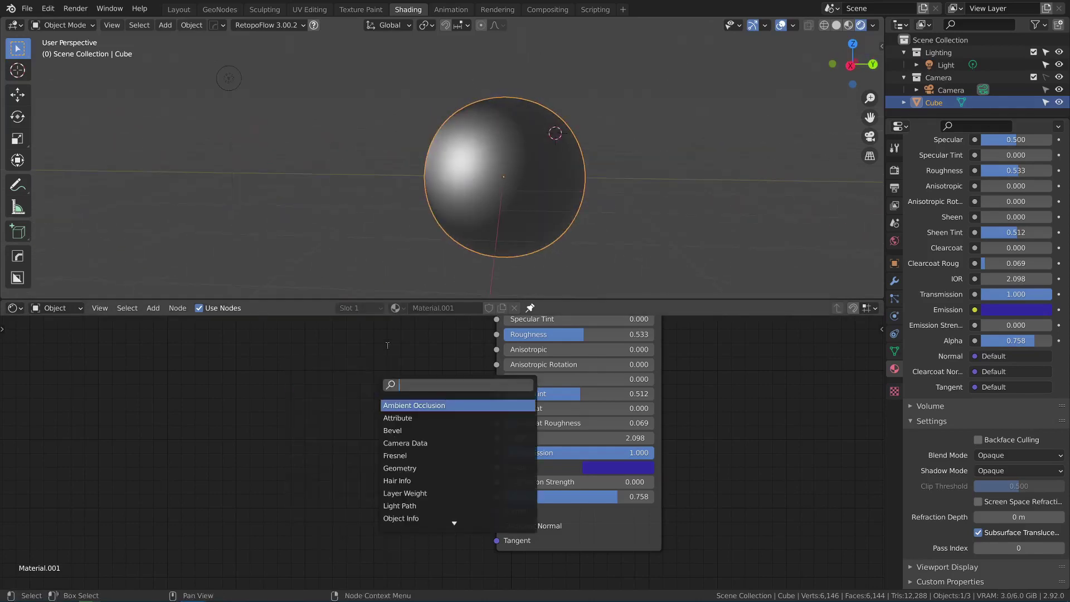
pyautogui.write('bump')
pyautogui.press('Return')
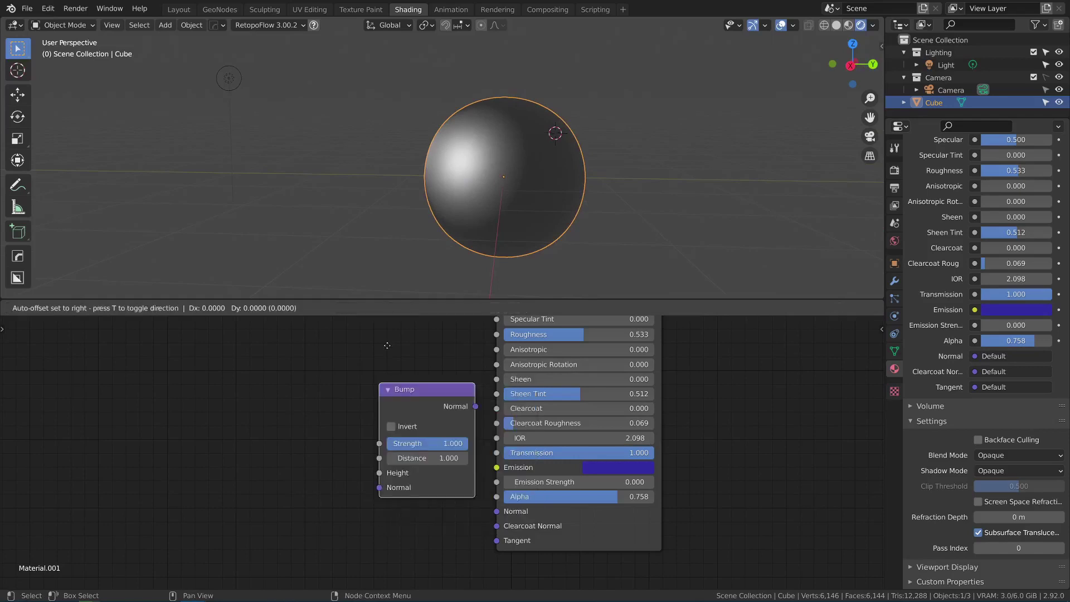
pyautogui.click(389, 308)
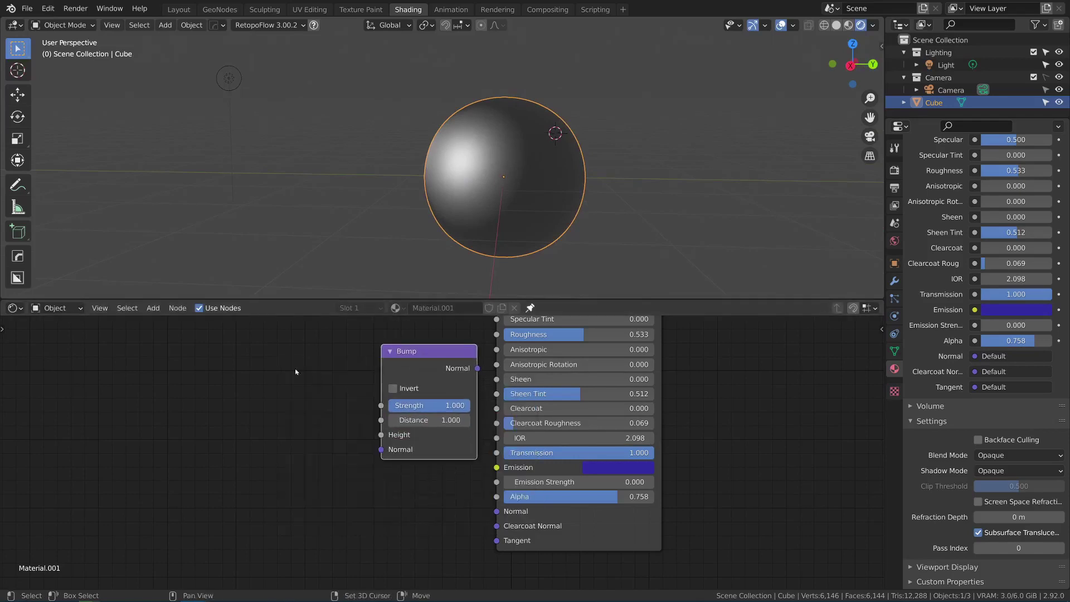
# - Add a Normal Map node and place it below the Bump node
pyautogui.hotkey('shift', 'a')
pyautogui.write('NORMAL')
pyautogui.press('Down')
pyautogui.press('Return')
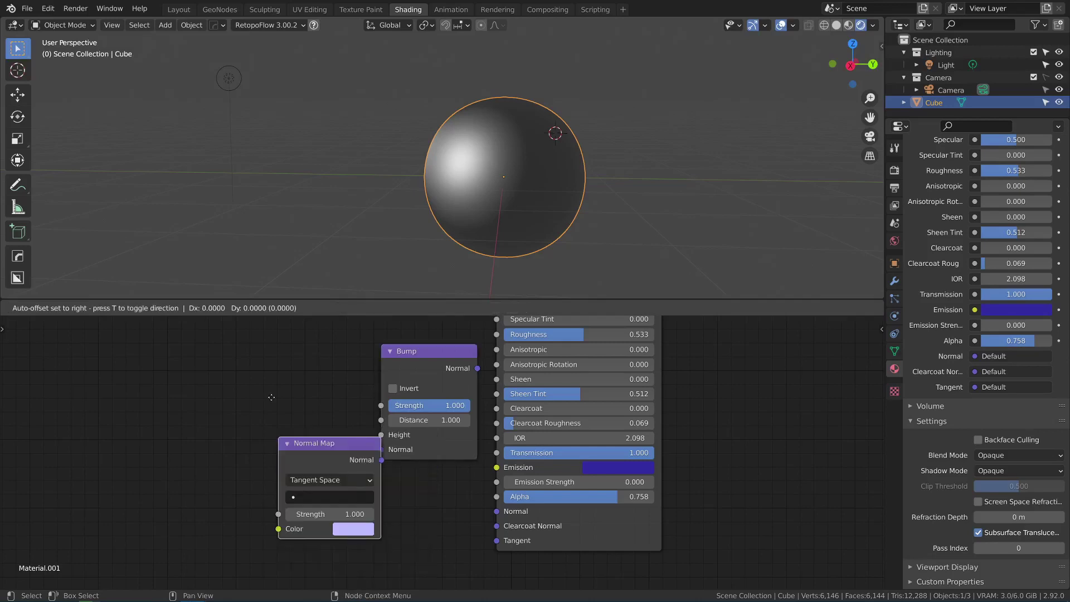
pyautogui.click(372, 430)
# - Add a Brick Texture node and place it on the input side of the Bump node
pyautogui.hotkey('shift', 'a')
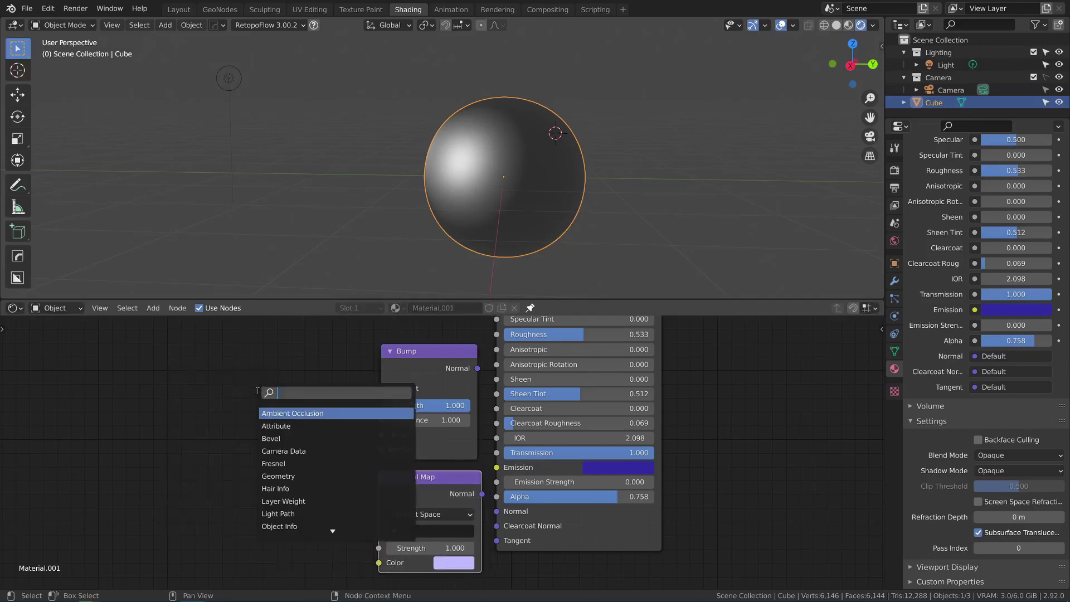
pyautogui.write('BRICK')
pyautogui.press('Return')
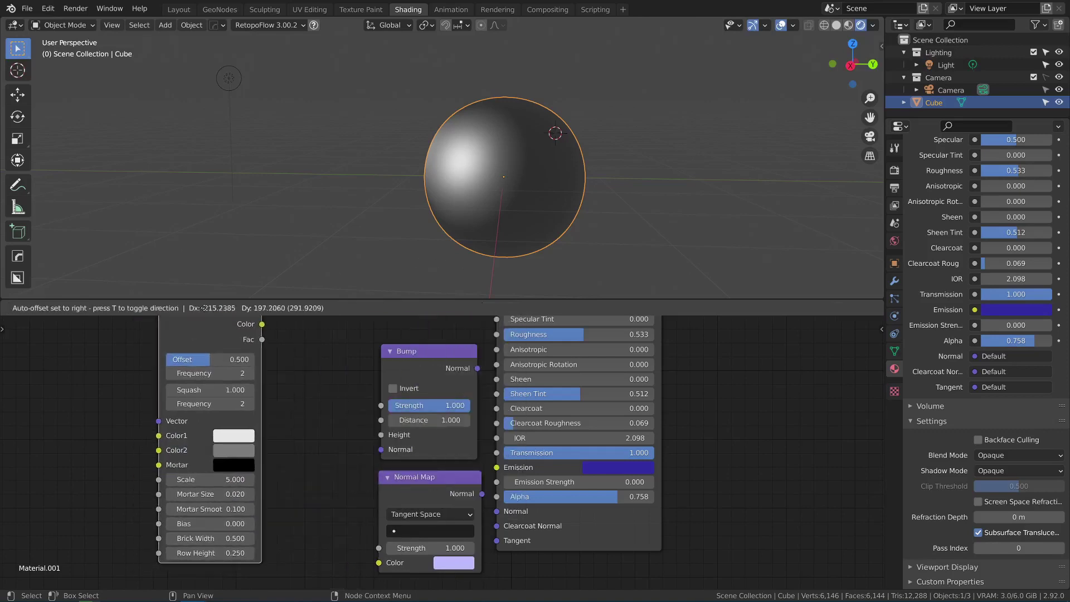
pyautogui.click(256, 343)
# - Feed the Brick Texture's Fac through the Bump node's Height into the Principled BSDF's Normal input, and set the Normal Map node aside
pyautogui.moveTo(262, 339); pyautogui.dragTo(381, 434)
pyautogui.moveTo(469, 378); pyautogui.dragTo(498, 513)
pyautogui.moveTo(423, 476); pyautogui.dragTo(766, 370)
# - Set the Brick Texture's Mortar Smooth to 0.544 and examine the mortar grooves on the sphere up close
pyautogui.scroll(6, 599, 181)
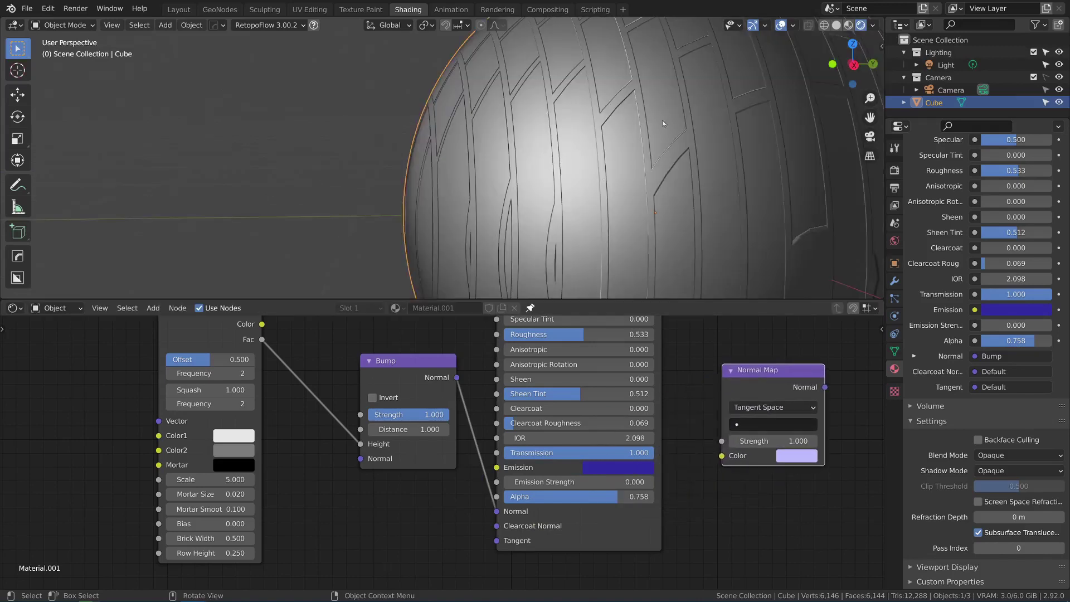
pyautogui.scroll(3, 592, 124)
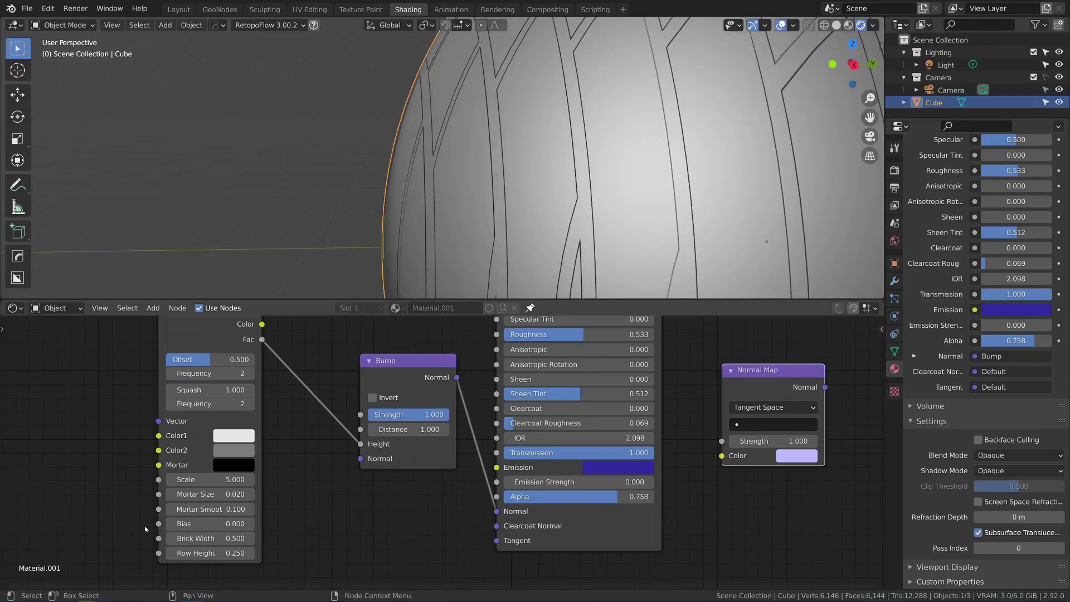
pyautogui.moveTo(208, 510); pyautogui.dragTo(312, 537)
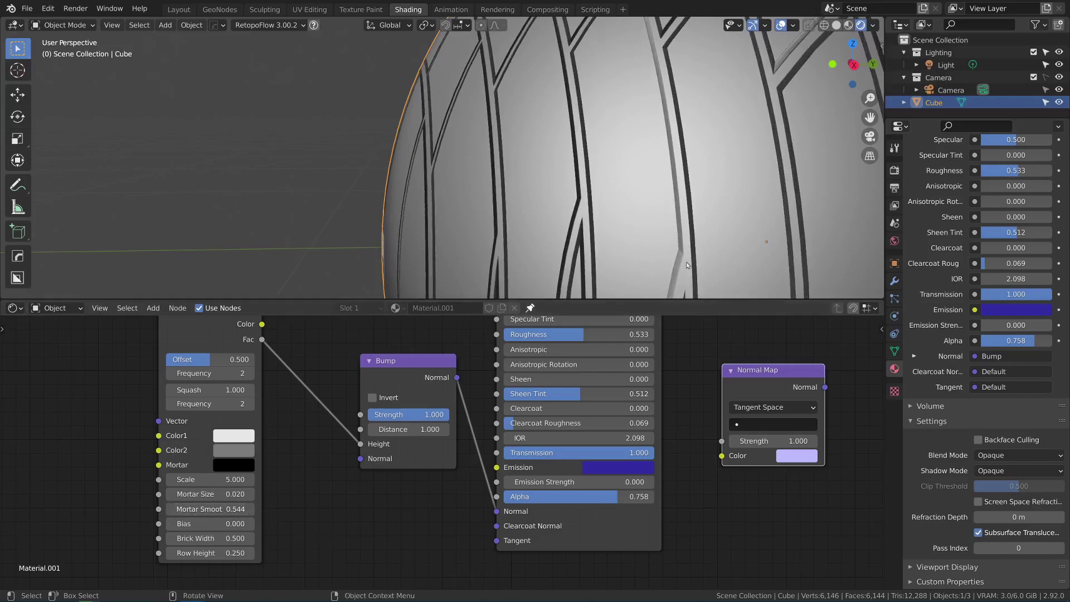
pyautogui.moveTo(688, 265); pyautogui.dragTo(562, 177, button='middle')
pyautogui.moveTo(637, 202); pyautogui.dragTo(663, 201, button='middle')
pyautogui.scroll(3, 664, 200)
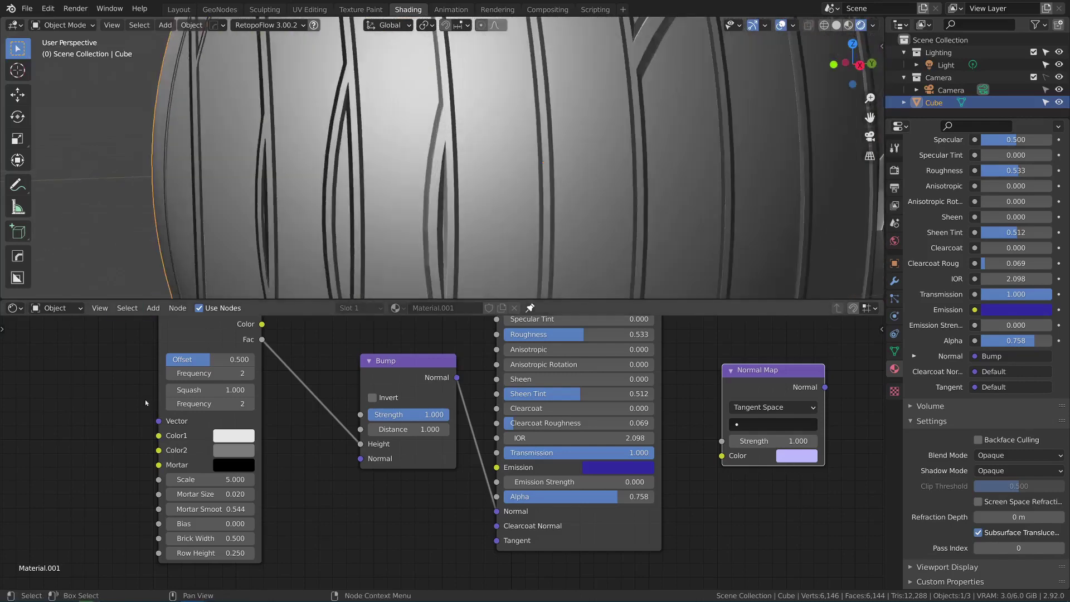
pyautogui.scroll(4, 375, 158)
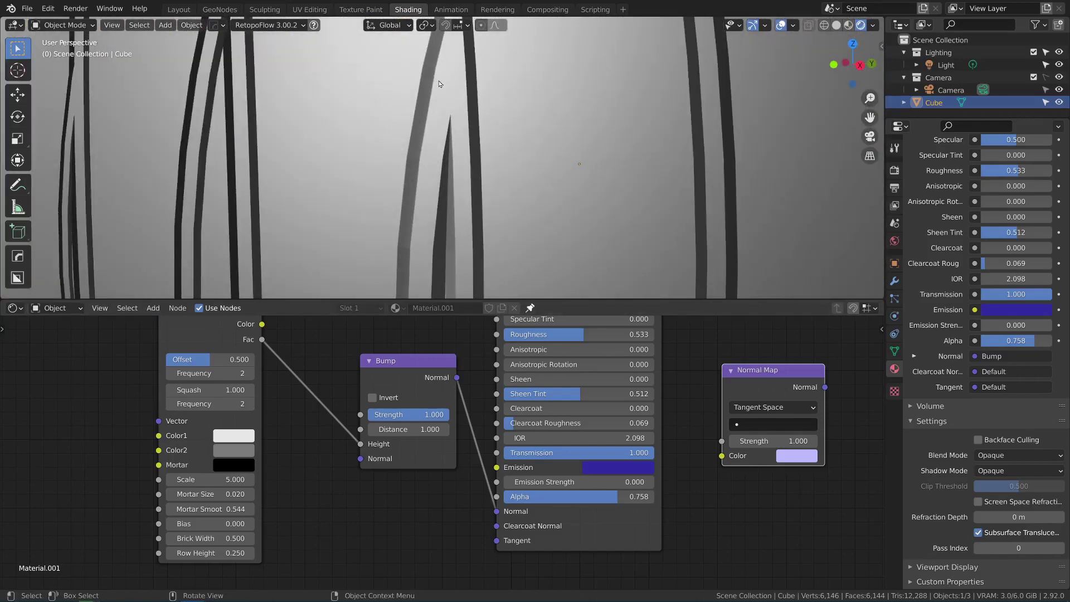
pyautogui.scroll(-7, 408, 195)
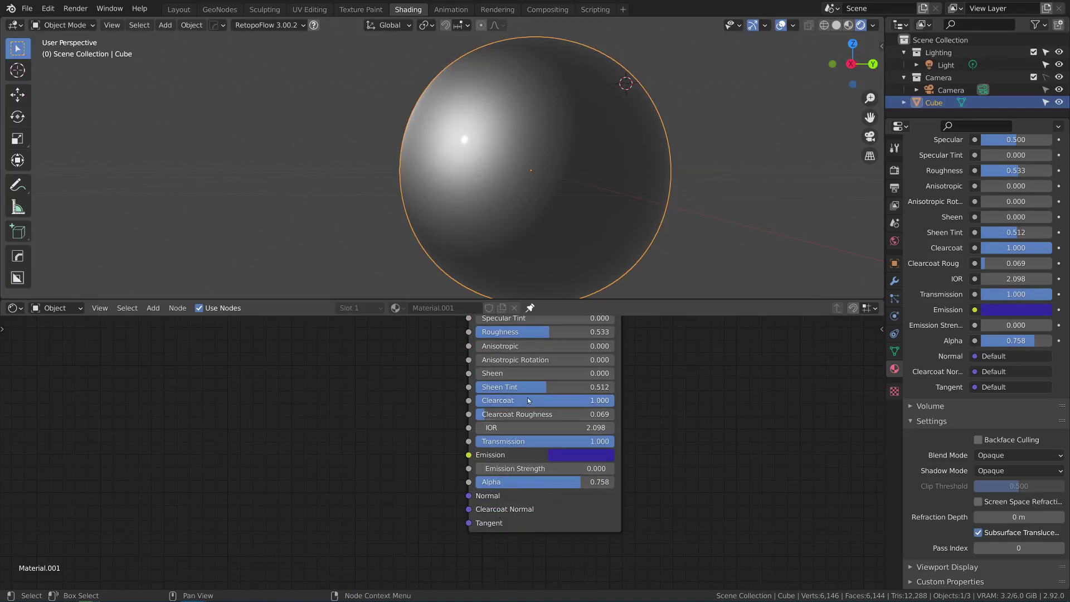
# - Set Clearcoat to 1.000 and add a Bump node next to the Principled BSDF's Clearcoat Normal input
pyautogui.moveTo(527, 399); pyautogui.dragTo(616, 409)
pyautogui.hotkey('shift', 'a')
pyautogui.click(377, 348)
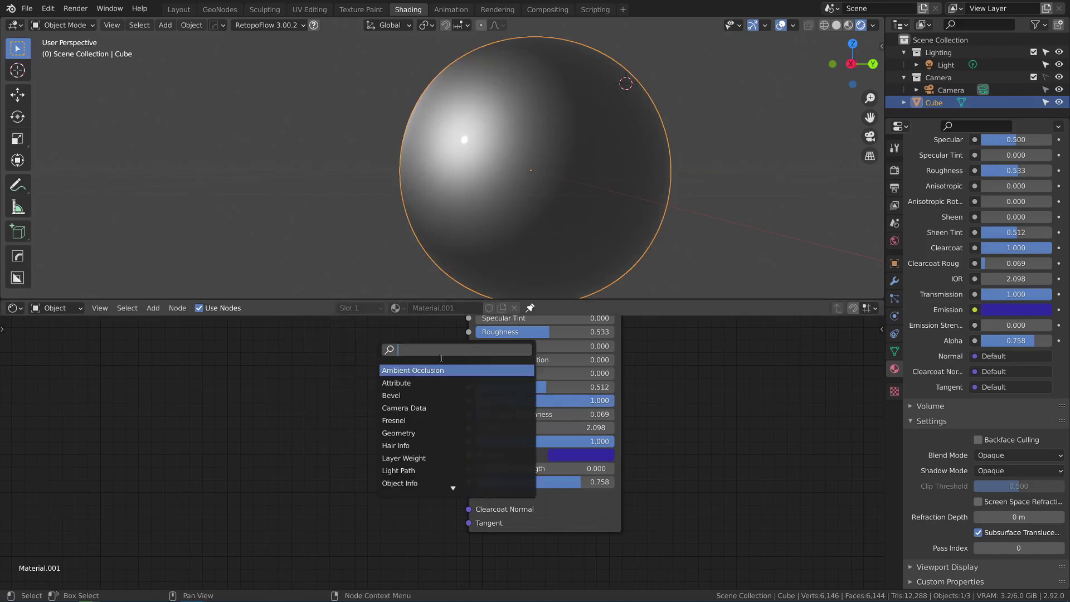
pyautogui.write('bump')
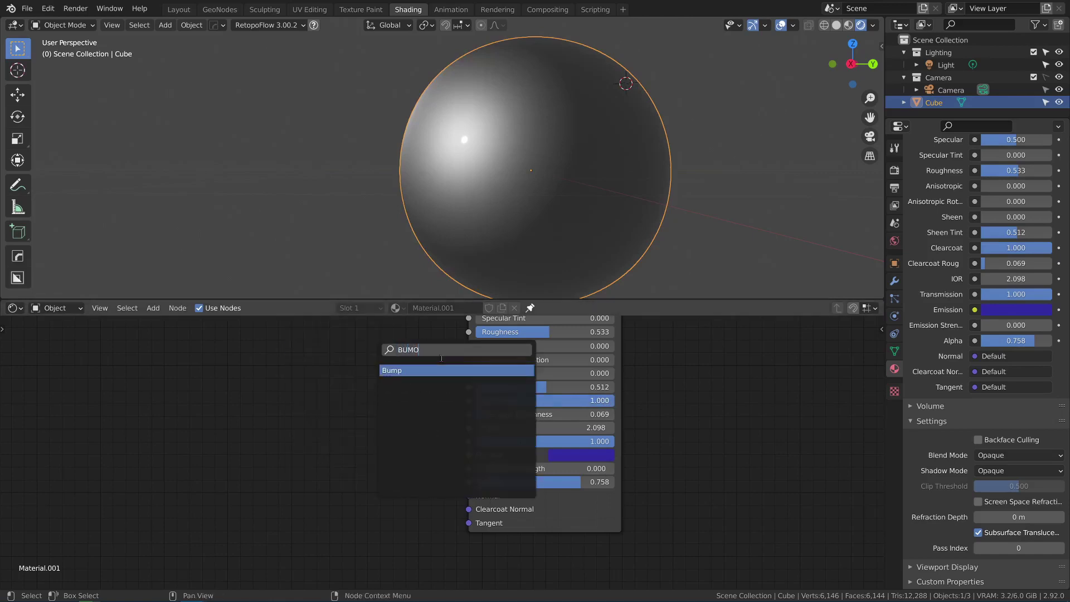
pyautogui.press('Return')
pyautogui.click(449, 423)
# - Add a Noise Texture node and place it on the input side of the Bump node
pyautogui.hotkey('shift', 'a')
pyautogui.click(326, 384)
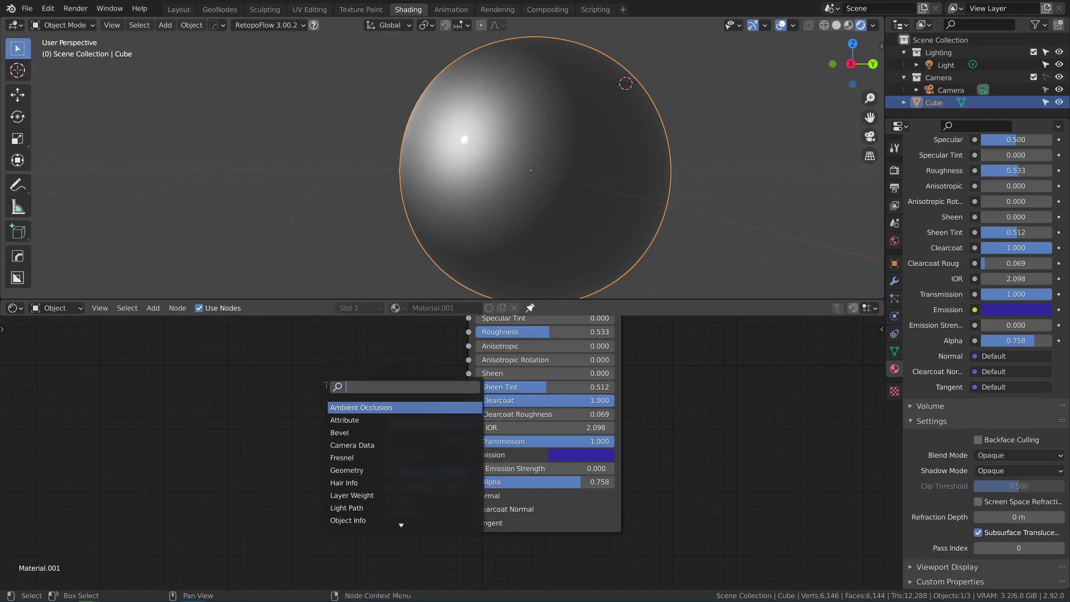
pyautogui.write('NOIS')
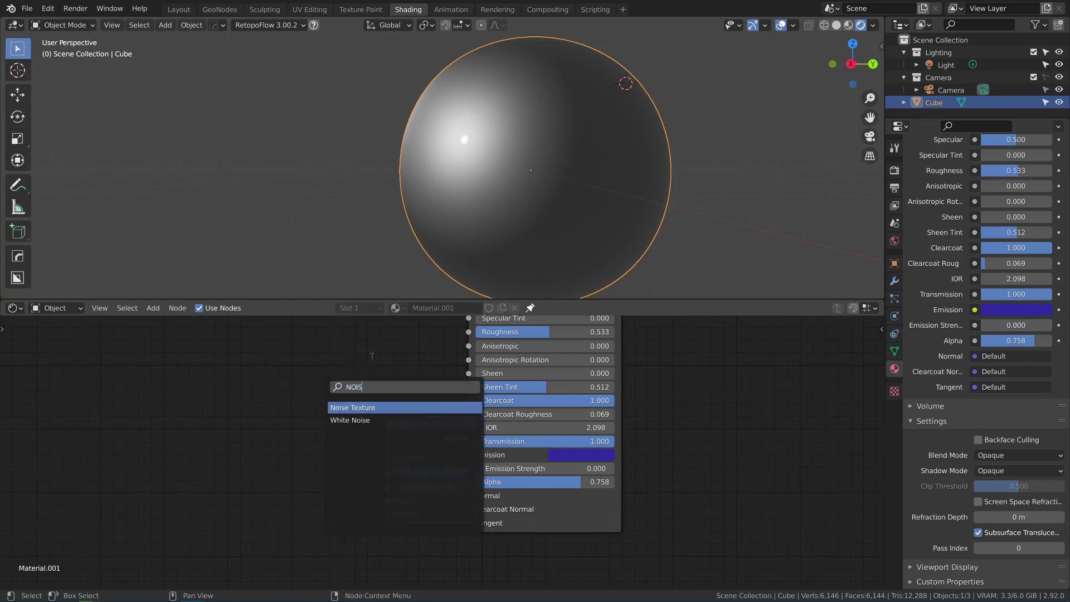
pyautogui.press('Return')
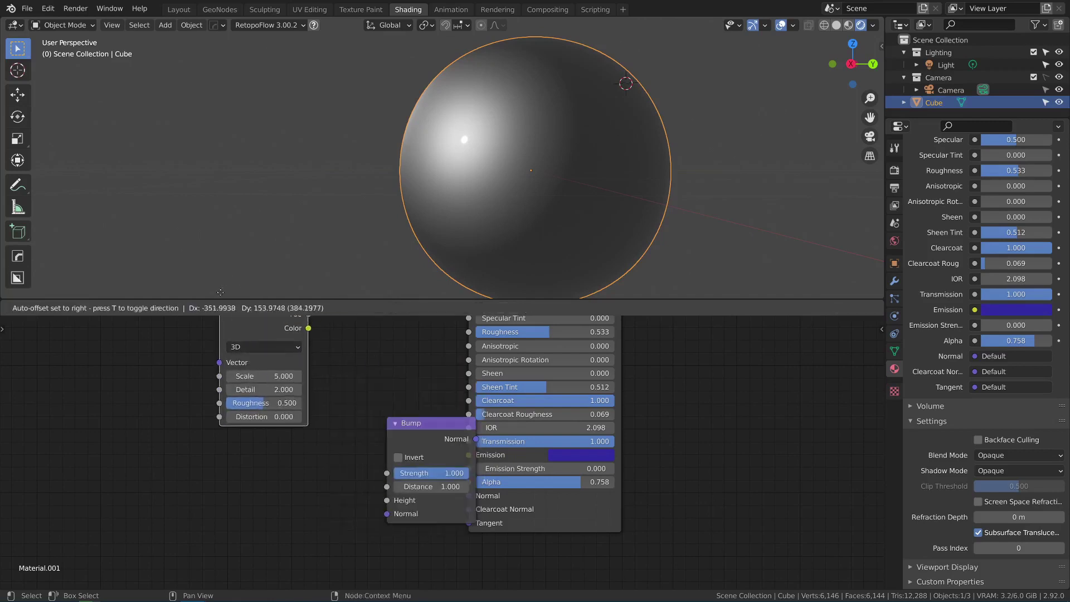
pyautogui.click(251, 381)
# - Link the Noise Texture's Fac to the Bump node's Height and the Bump's Normal output to the Clearcoat Normal input
pyautogui.moveTo(462, 444); pyautogui.dragTo(426, 454)
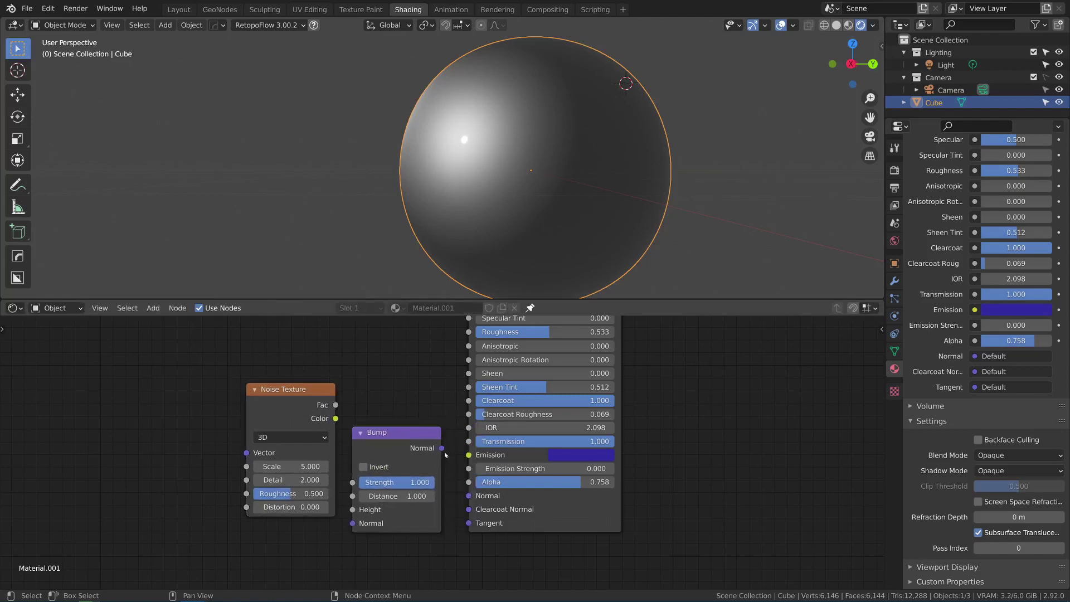
pyautogui.moveTo(335, 404); pyautogui.dragTo(353, 509)
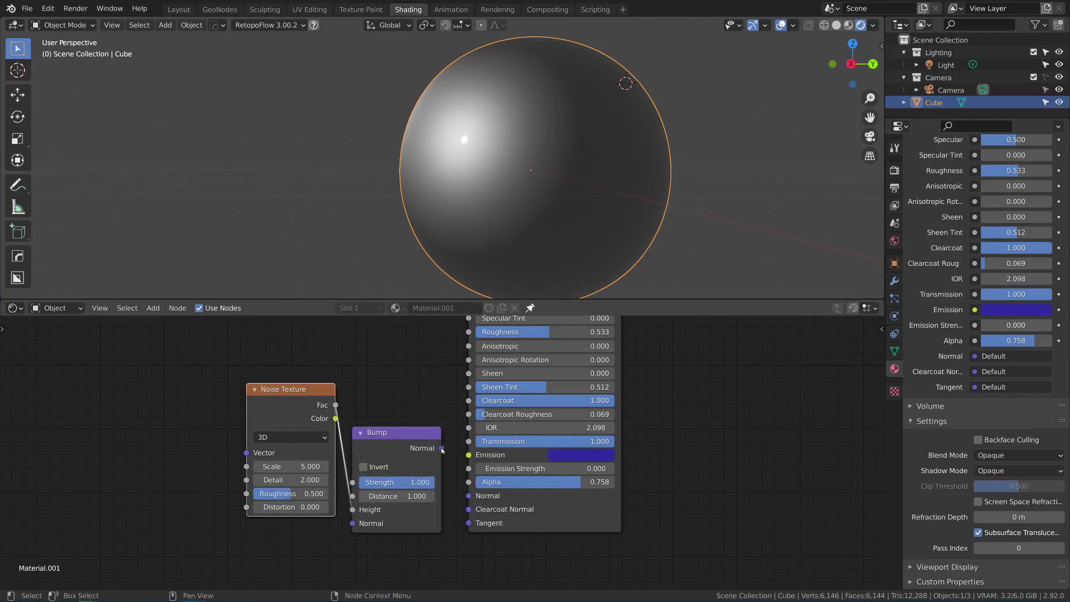
pyautogui.moveTo(442, 449); pyautogui.dragTo(471, 514)
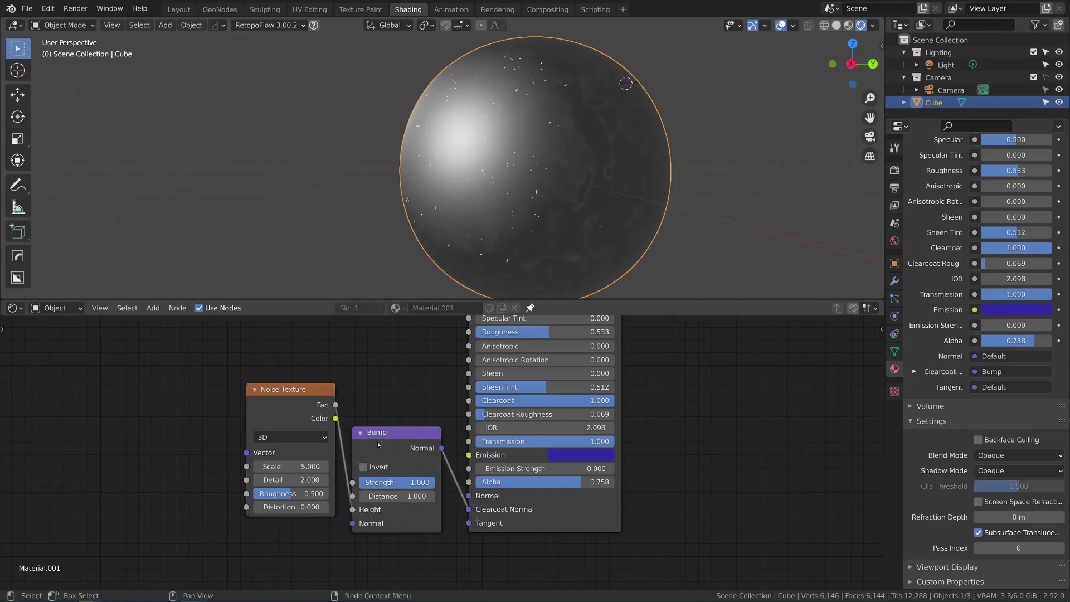
# - Set the Noise Texture's Scale to 6.056 and switch the viewport to Material Preview shading
pyautogui.moveTo(289, 466); pyautogui.dragTo(298, 465)
pyautogui.press('z')
pyautogui.click(678, 234)
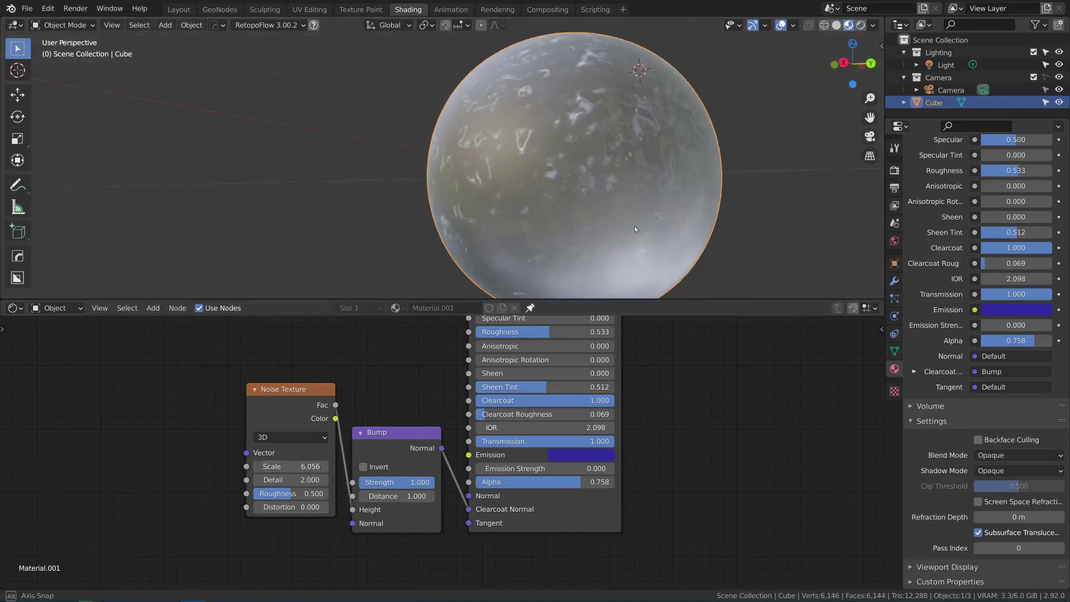
# - Set Transmission to 0.000 and lower the Bump node's Strength
pyautogui.moveTo(566, 441); pyautogui.dragTo(423, 441)
pyautogui.moveTo(425, 486); pyautogui.dragTo(373, 481)
pyautogui.moveTo(529, 111); pyautogui.dragTo(576, 137, button='middle')
pyautogui.scroll(1, 513, 372)
# - Change the Principled BSDF's Base Color to red
pyautogui.moveTo(513, 372); pyautogui.dragTo(517, 501, button='middle')
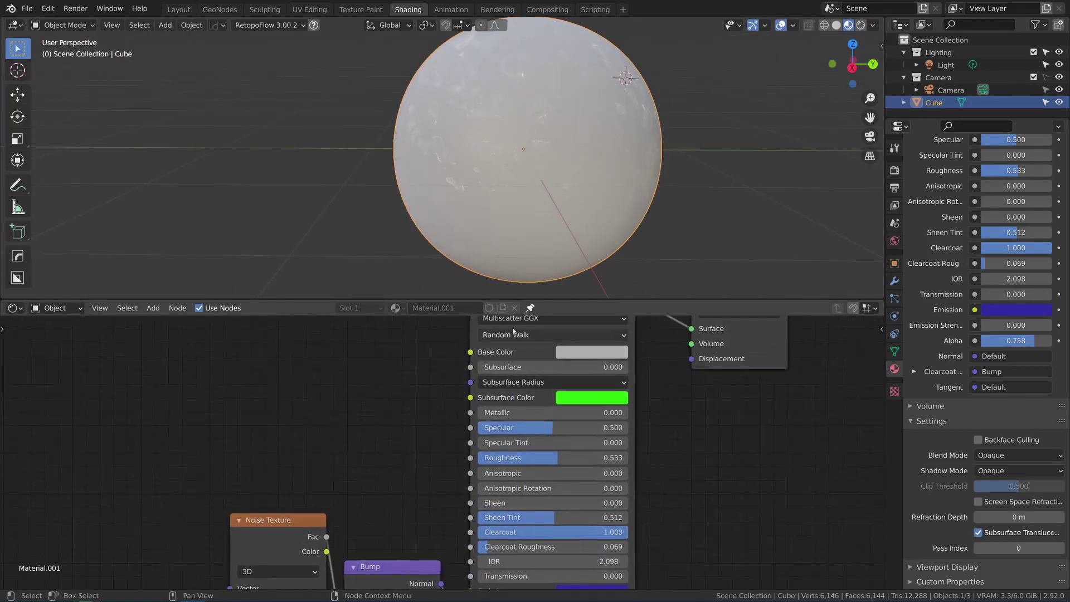
pyautogui.click(590, 352)
pyautogui.click(611, 243)
# - Set the Noise Texture's Scale to 32.208 and the Bump node's Strength to 0.028
pyautogui.moveTo(280, 423); pyautogui.dragTo(381, 263, button='middle')
pyautogui.moveTo(404, 443); pyautogui.dragTo(439, 449)
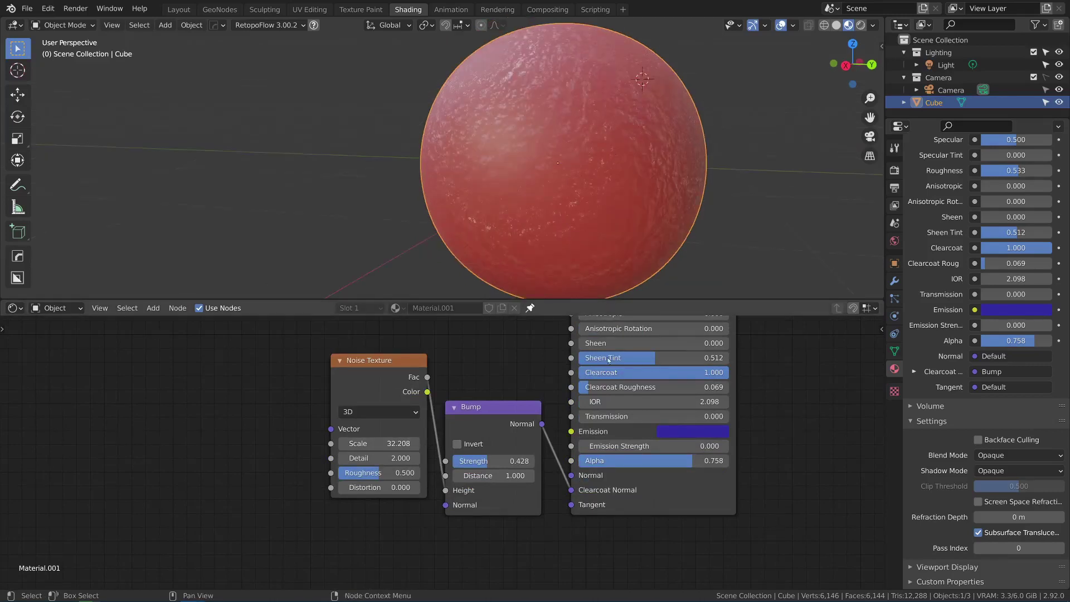
pyautogui.moveTo(609, 359); pyautogui.dragTo(590, 446, button='middle')
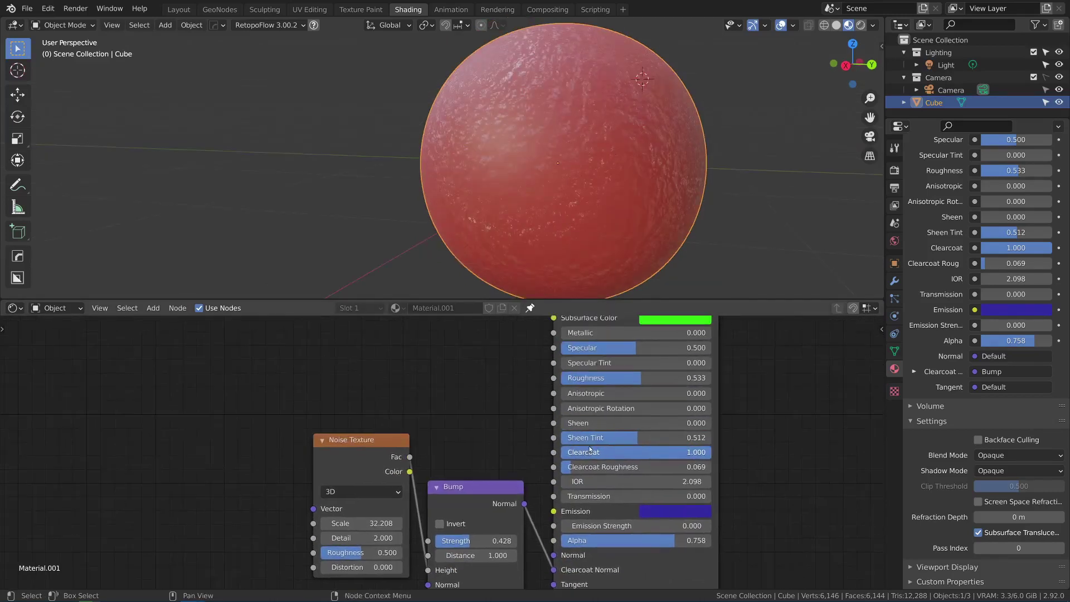
pyautogui.moveTo(482, 541); pyautogui.dragTo(445, 545)
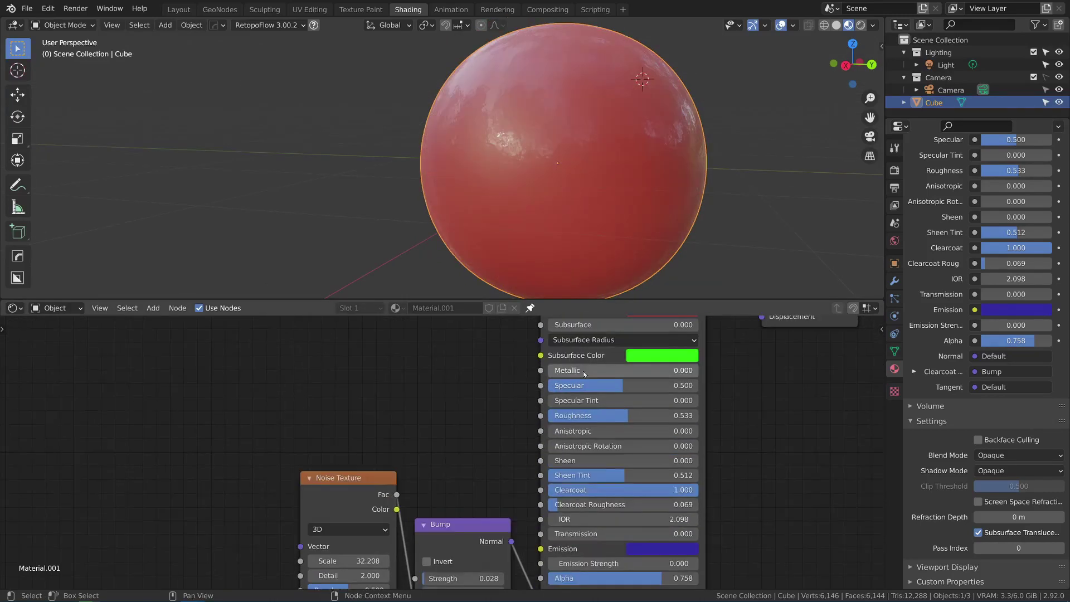
# - Set Metallic to 0.579 and fine-tune the Bump node's Strength
pyautogui.moveTo(583, 370); pyautogui.dragTo(687, 385)
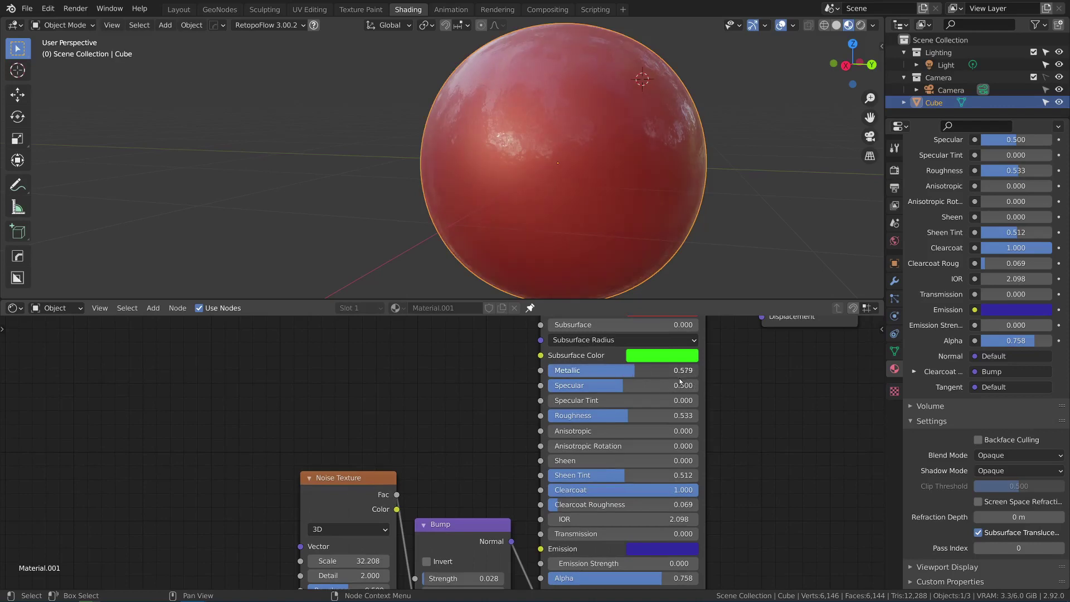
pyautogui.scroll(4, 643, 256)
pyautogui.moveTo(459, 581); pyautogui.dragTo(466, 506, button='middle')
pyautogui.moveTo(465, 506); pyautogui.dragTo(464, 506)
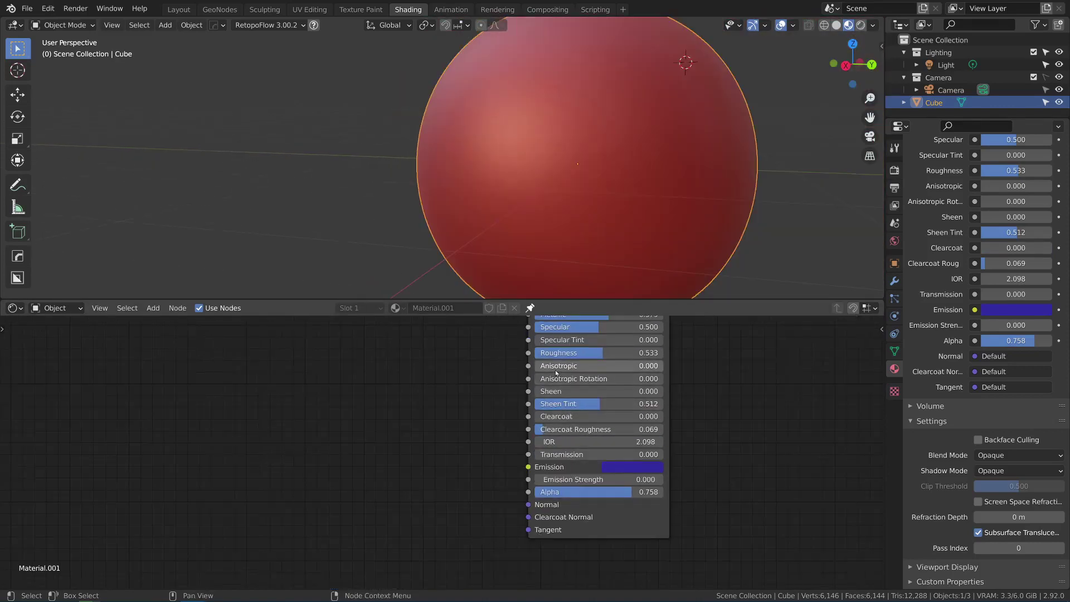
# - Set Anisotropic to 1.000 and switch the viewport to Rendered shading
pyautogui.moveTo(550, 370); pyautogui.dragTo(737, 376)
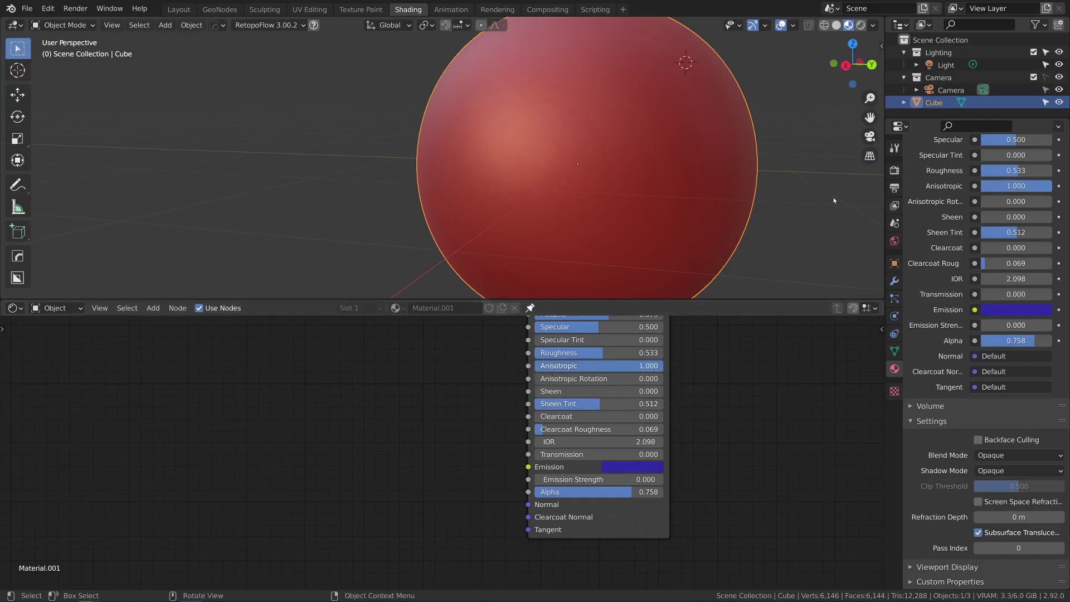
pyautogui.press('z')
pyautogui.click(801, 103)
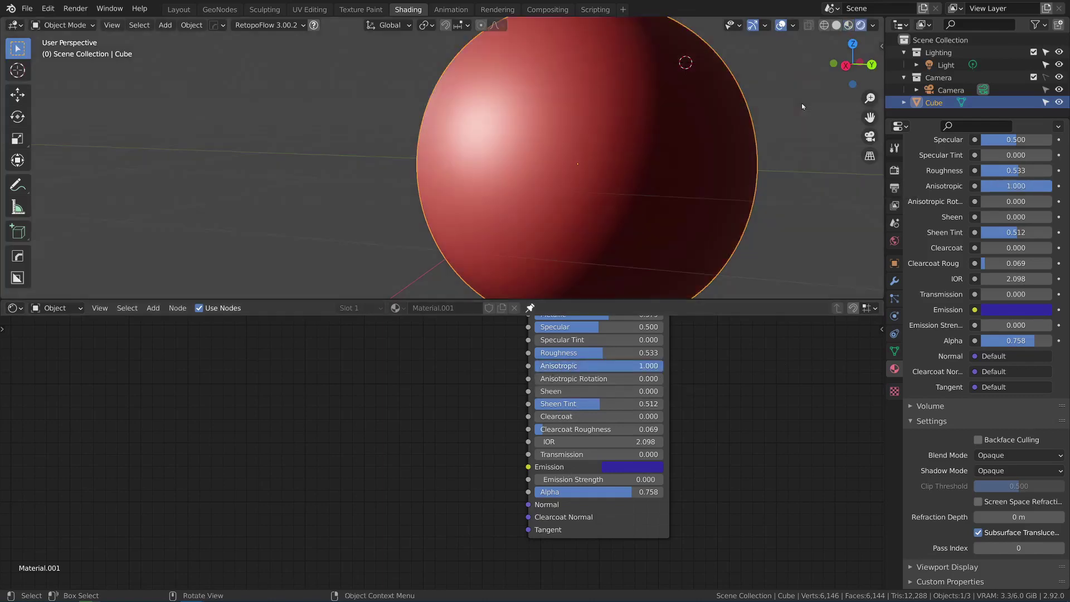
# - Change the scene's render engine to Cycles
pyautogui.click(892, 174)
pyautogui.click(1003, 168)
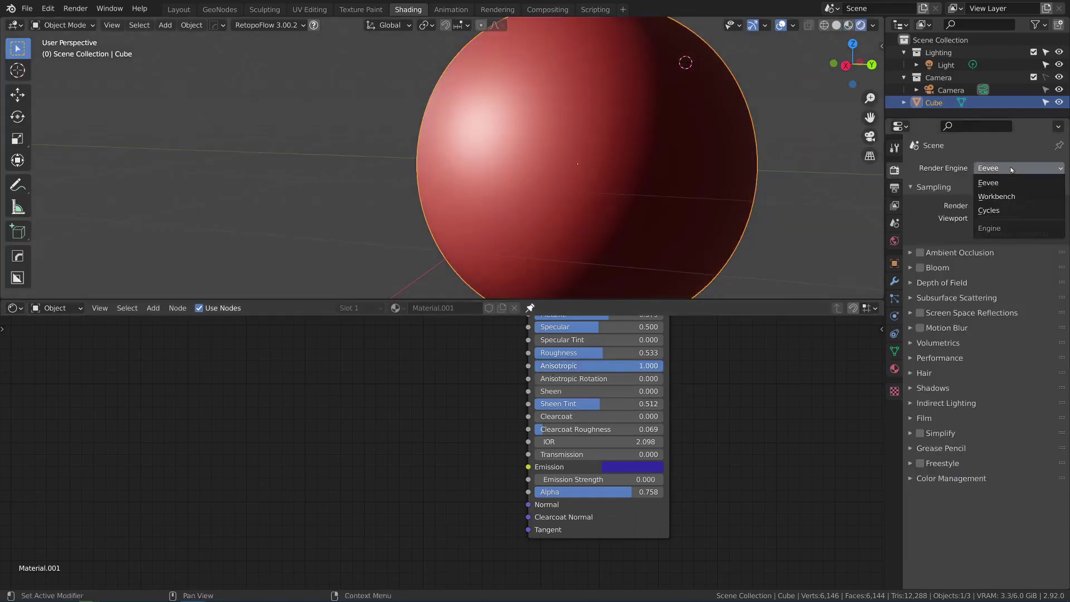
pyautogui.click(992, 212)
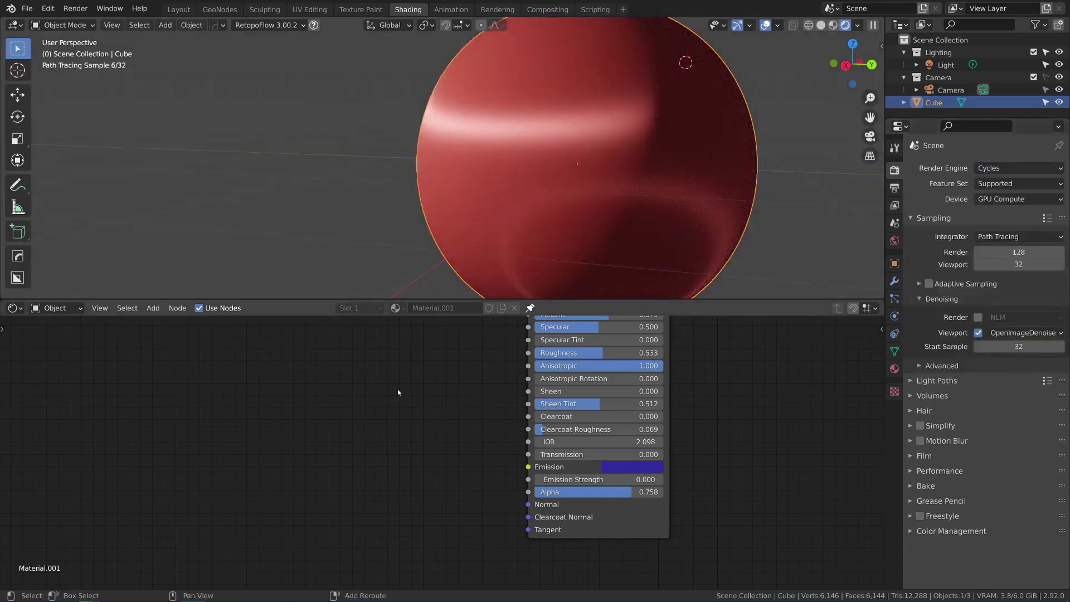
# - Add a Geometry node on the input side of the Principled BSDF
pyautogui.hotkey('shift', 'a')
pyautogui.write('geo')
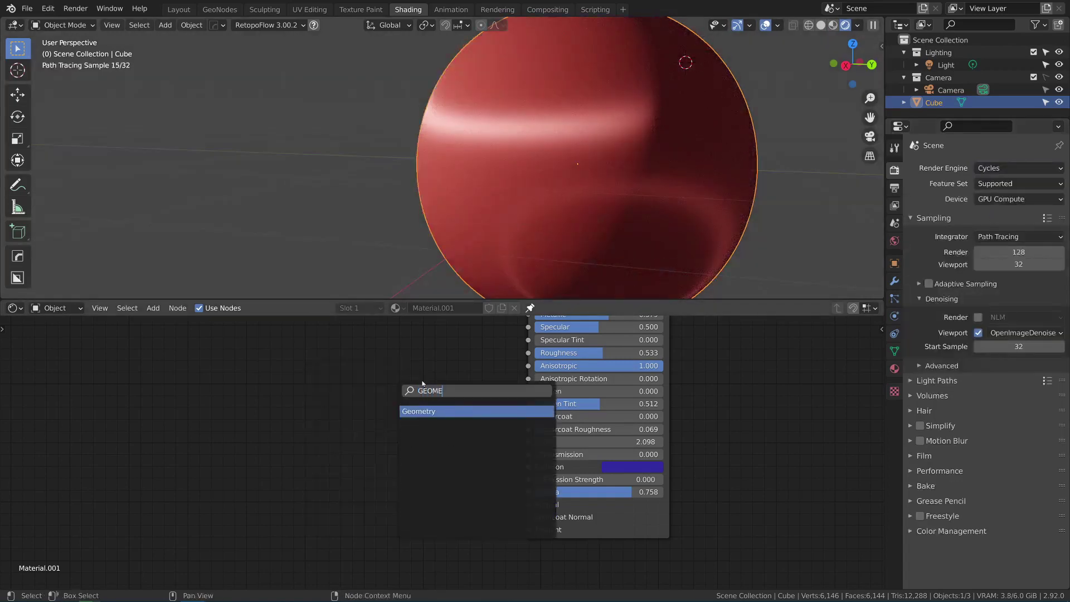
pyautogui.press('Return')
pyautogui.click(305, 375)
# - Add a Vector Rotate node and place it between the Geometry node and the Principled BSDF
pyautogui.hotkey('shift', 'a')
pyautogui.write('R')
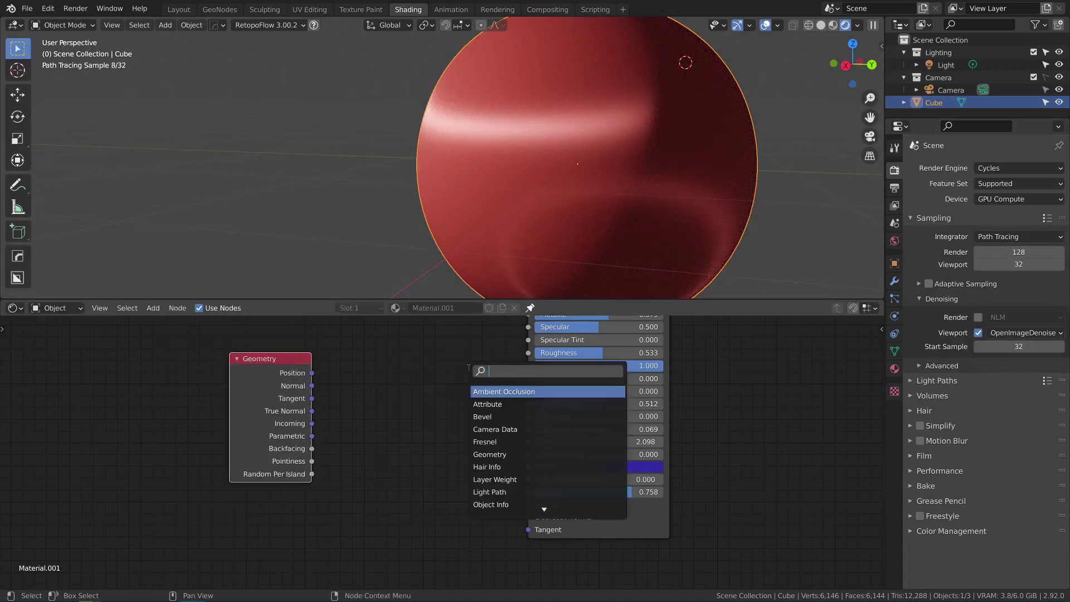
pyautogui.write('otate')
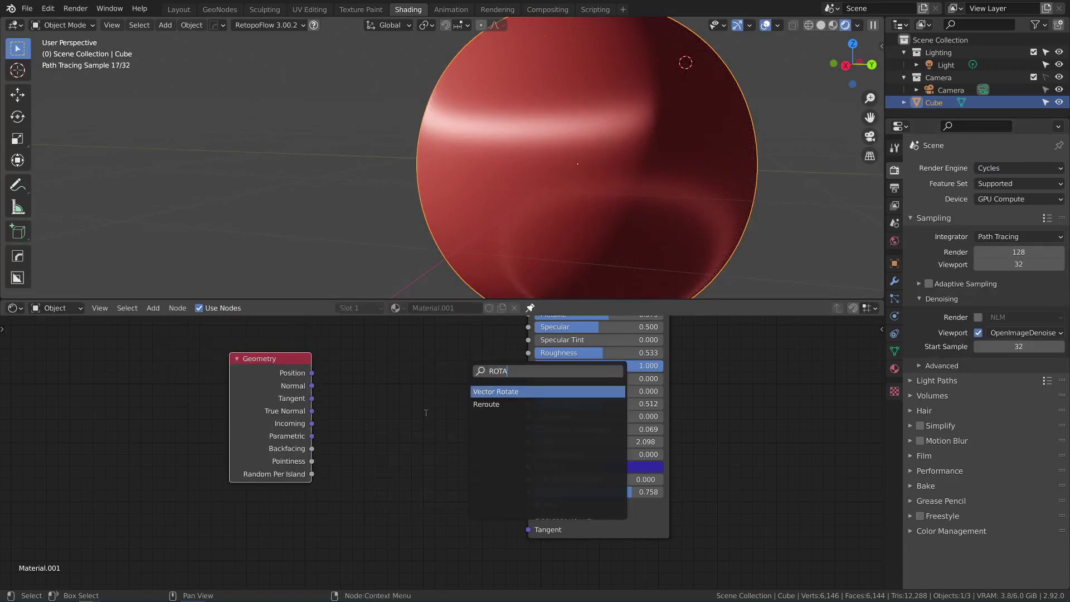
pyautogui.press('Return')
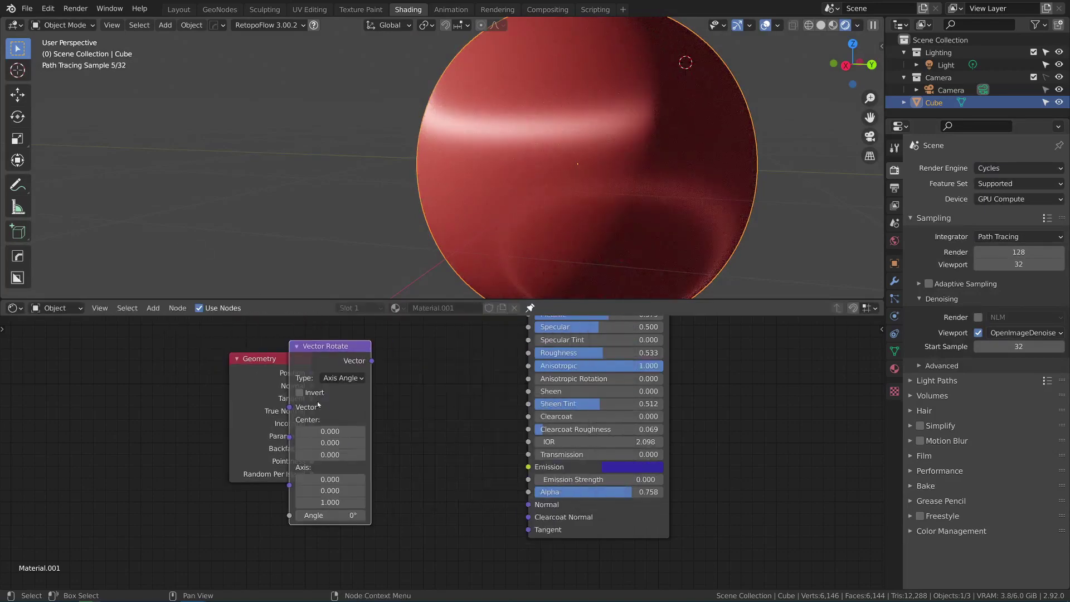
pyautogui.click(347, 374)
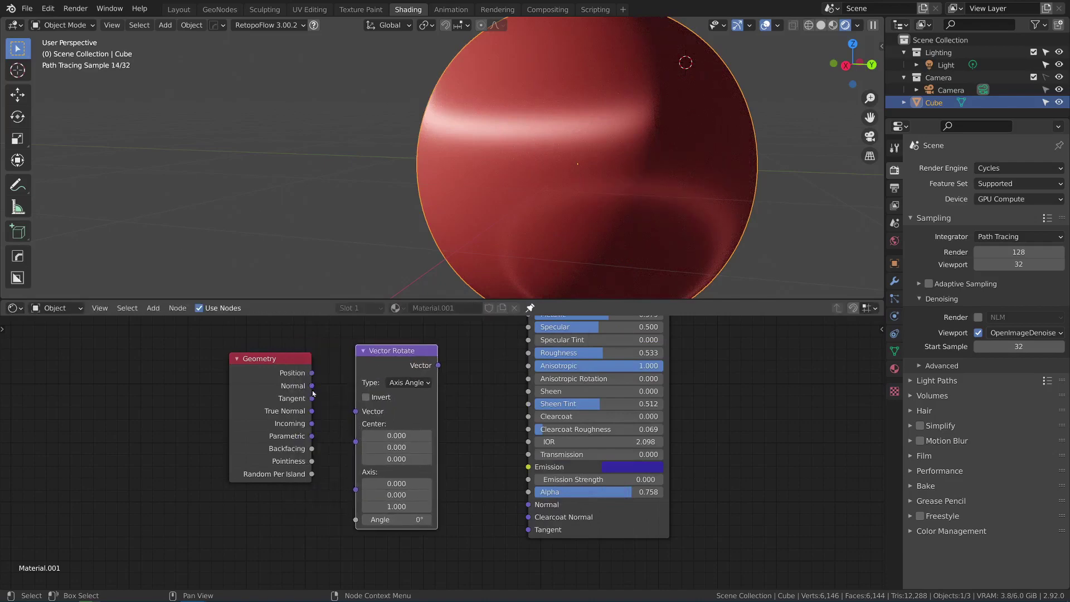
# - Link the Geometry node's Tangent to the Vector Rotate's Vector input and set the rotation type to Euler
pyautogui.moveTo(311, 398); pyautogui.dragTo(357, 412)
pyautogui.moveTo(393, 368); pyautogui.dragTo(422, 369)
pyautogui.click(438, 382)
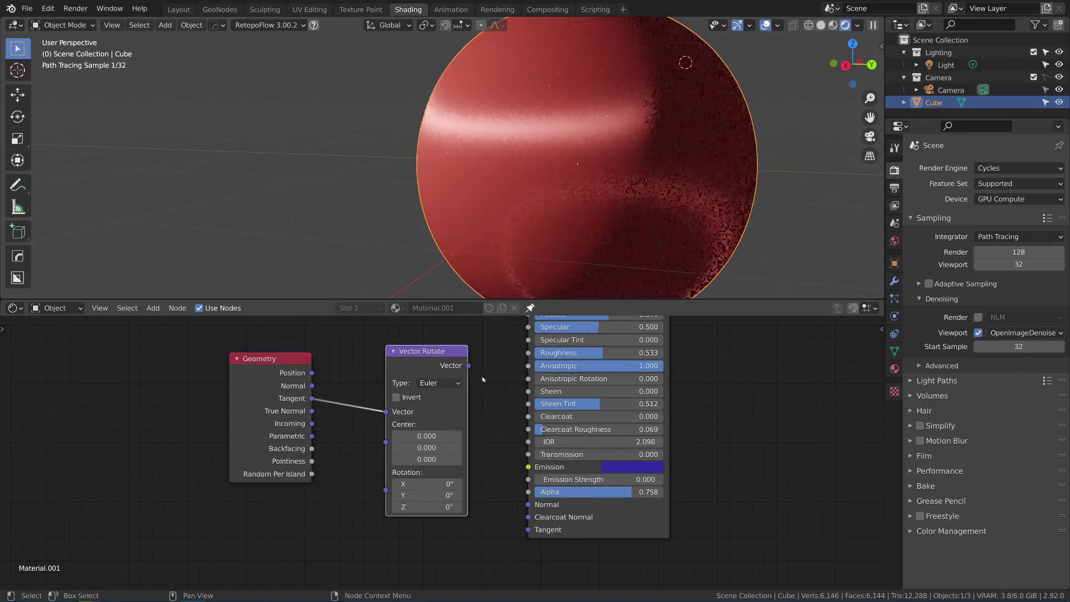
# - Link the Vector Rotate output to the Principled BSDF's Tangent input and set its rotation to X 24.5°, Y 121°, Z 29.2°
pyautogui.moveTo(468, 366); pyautogui.dragTo(530, 532)
pyautogui.moveTo(427, 486); pyautogui.dragTo(460, 493)
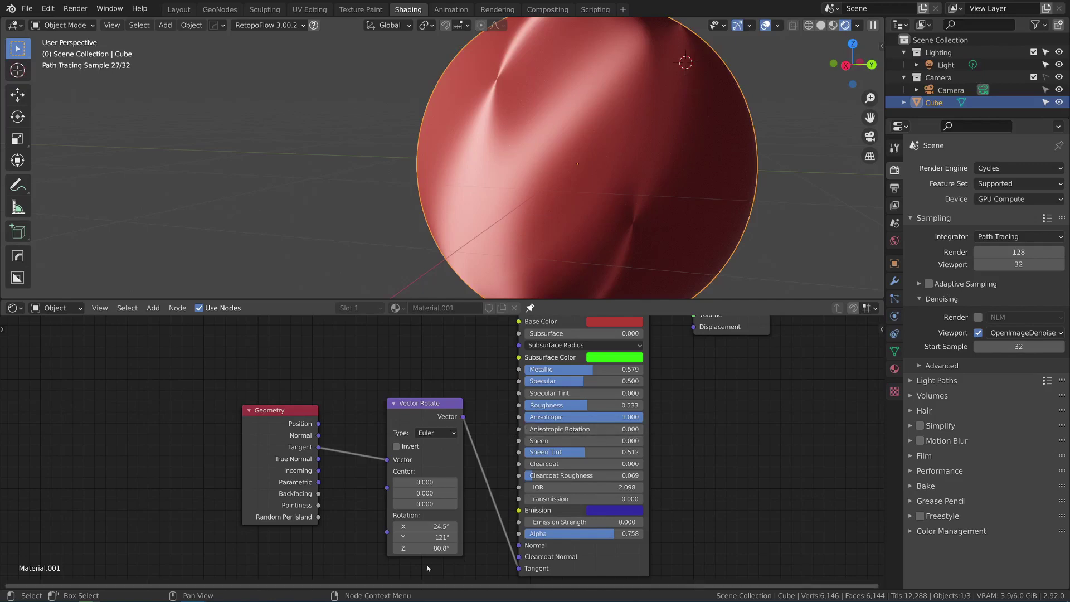
pyautogui.moveTo(426, 548); pyautogui.dragTo(413, 548)
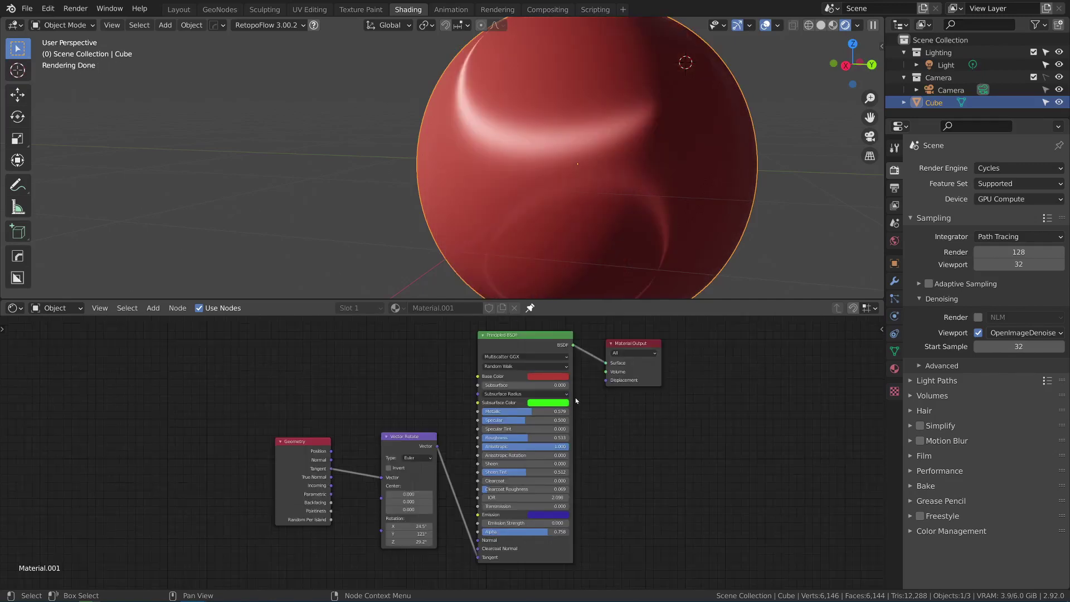